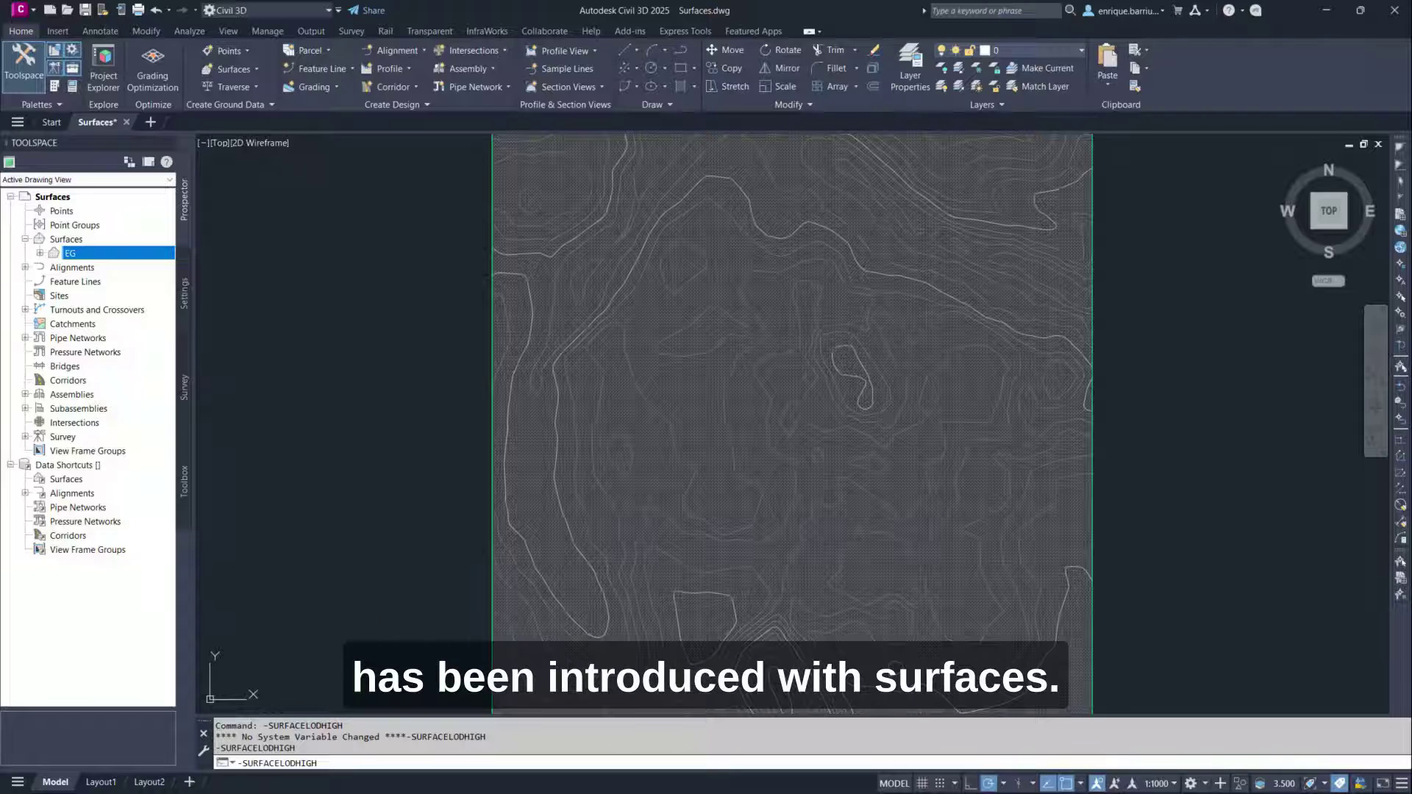
Step: Toggle the EG surface's level of detail from Prospector and from its right-click menu in the drawing
right_click(94, 255)
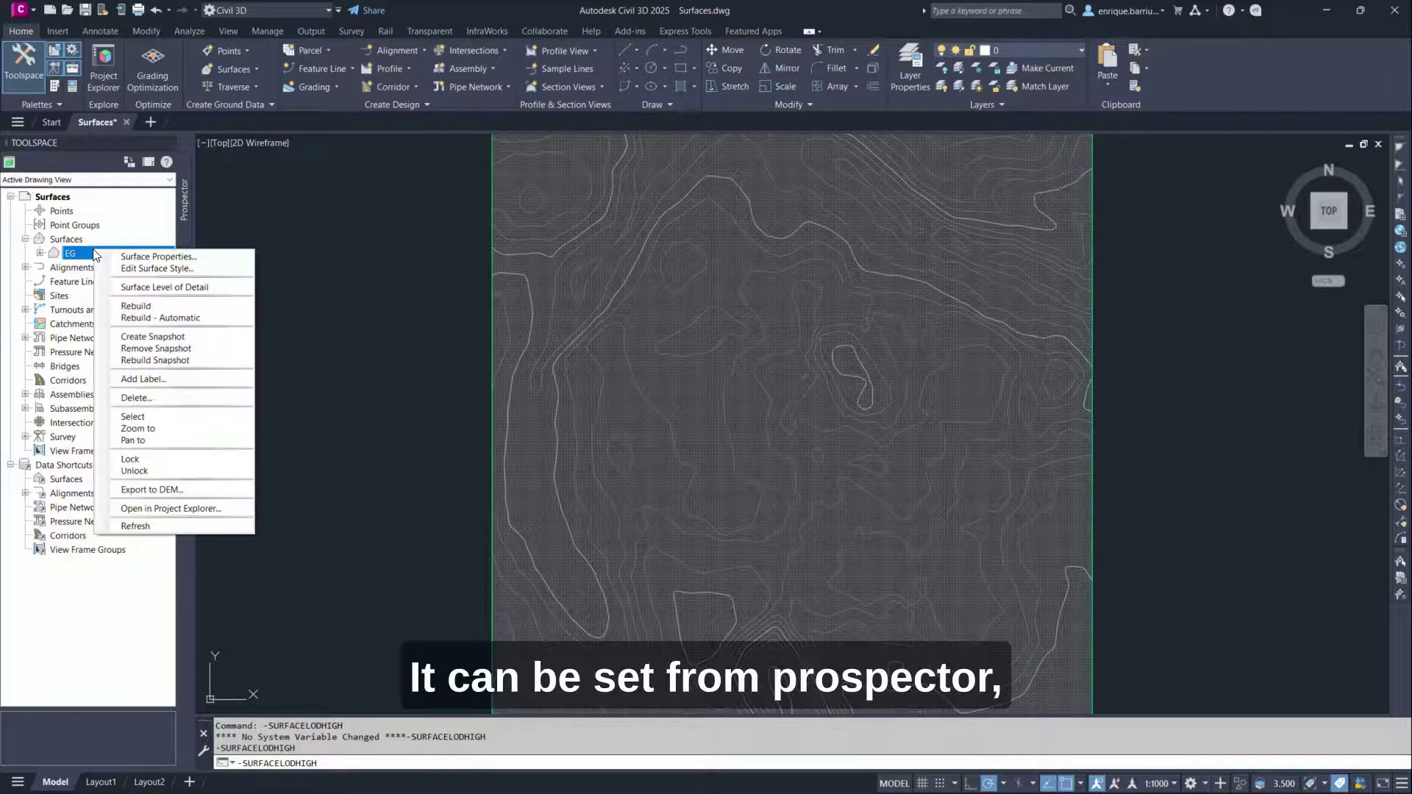
click(166, 288)
click(745, 326)
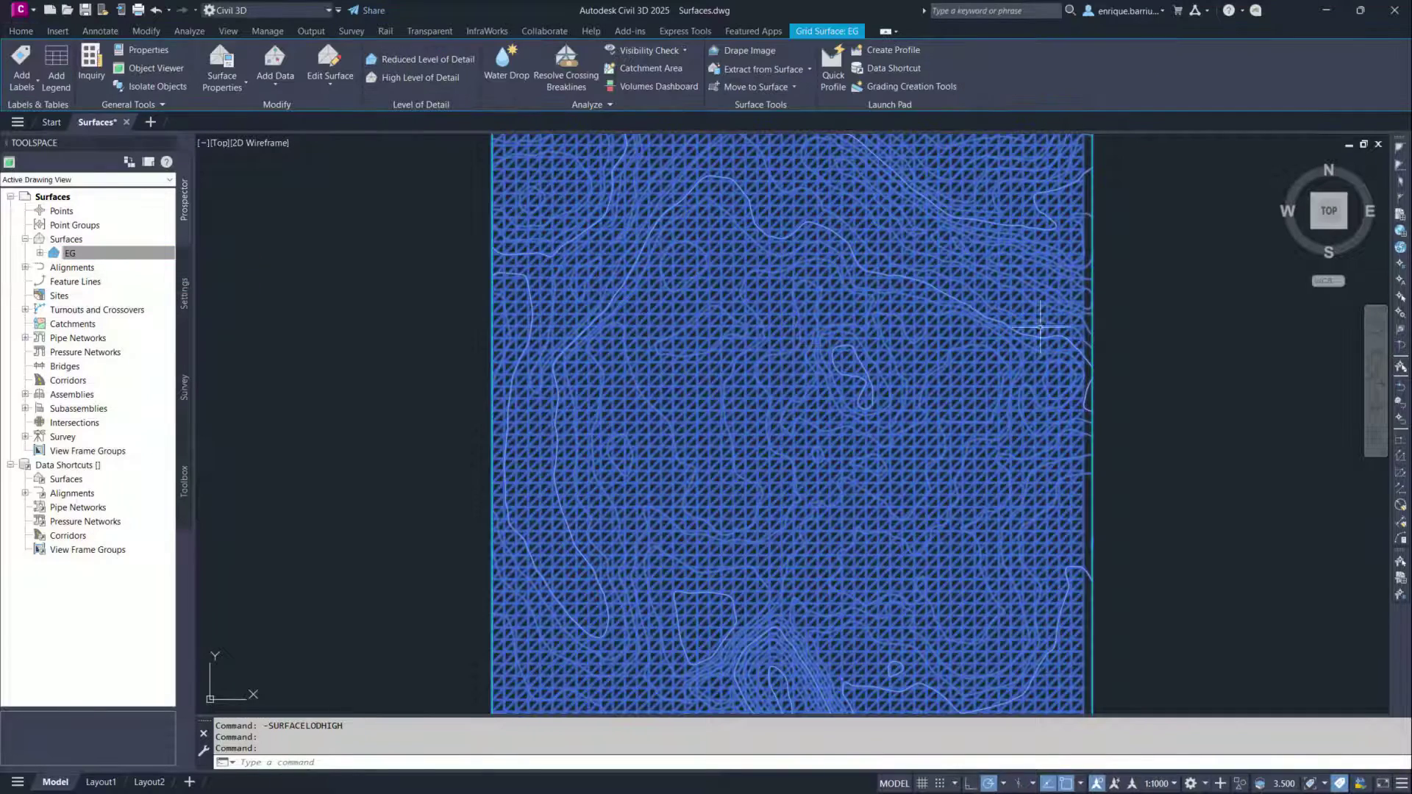
right_click(1132, 306)
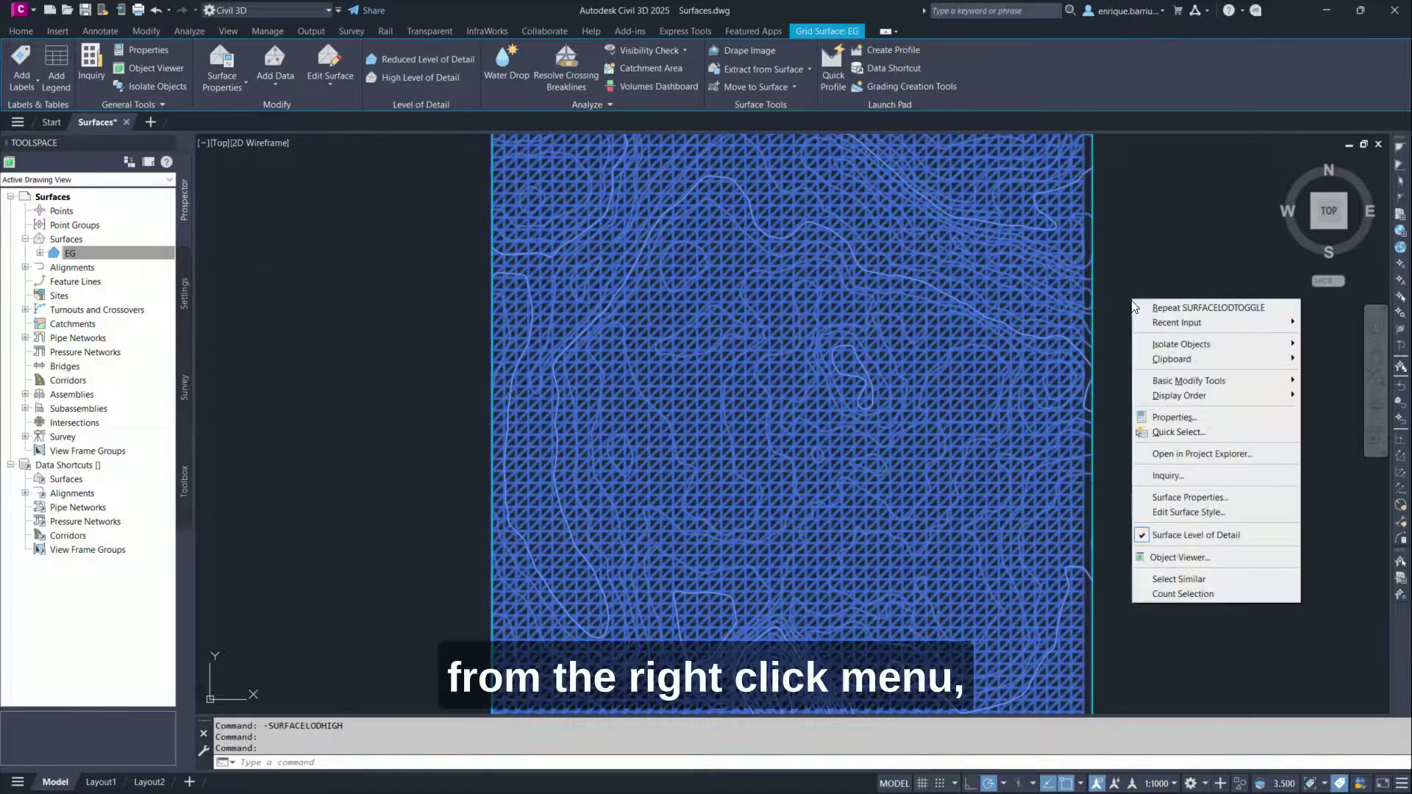
click(1170, 535)
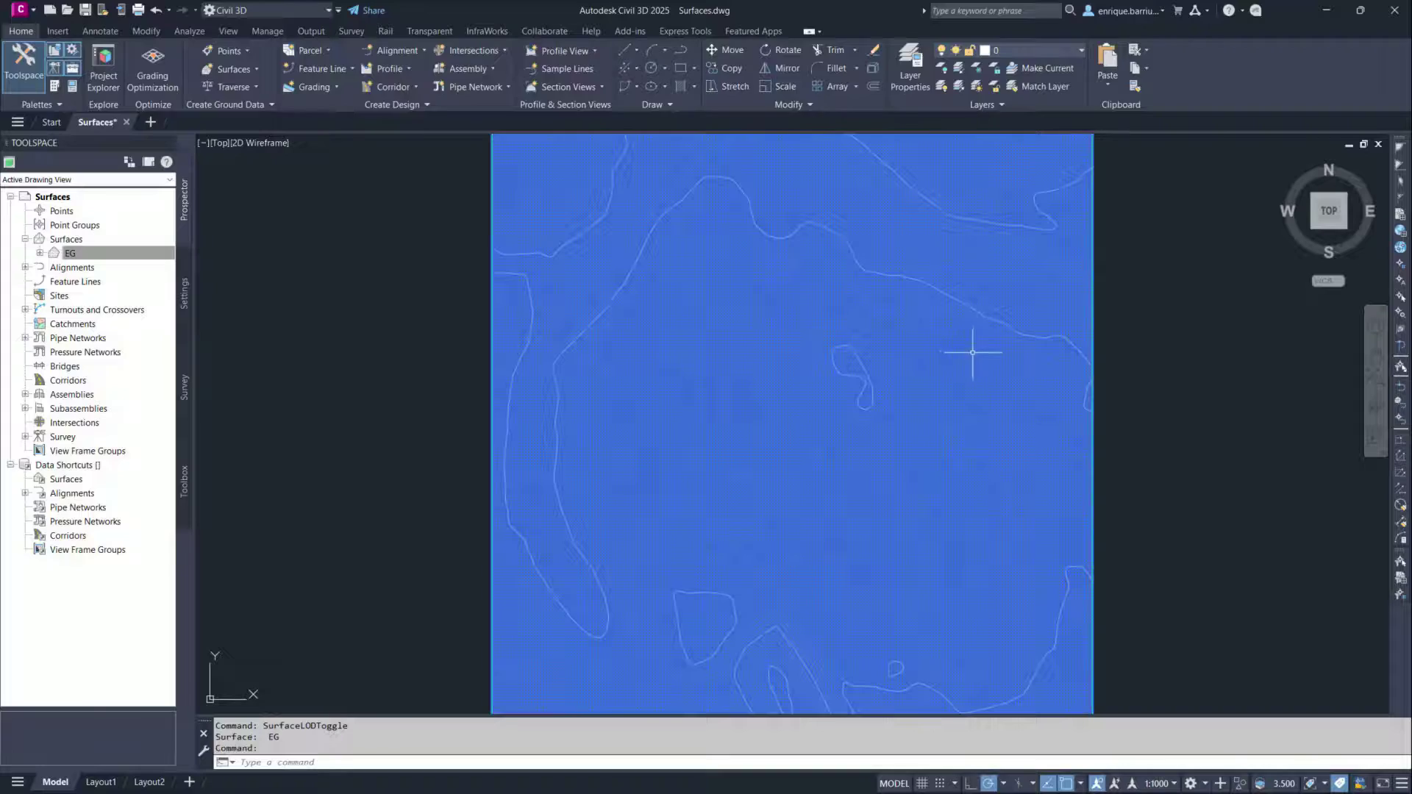
Step: Set EG to Reduced Level of Detail from the ribbon, then back to High Level of Detail
click(972, 352)
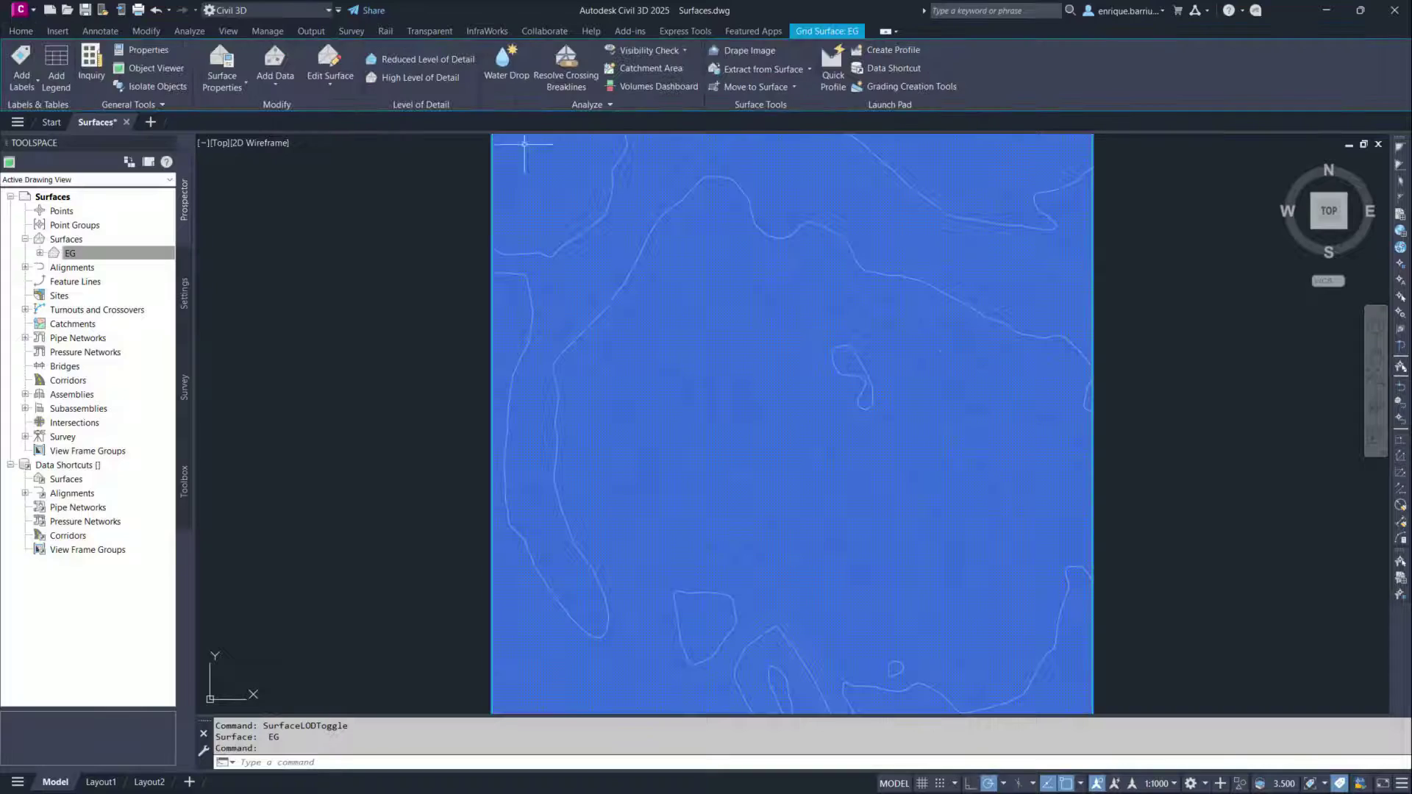
click(408, 59)
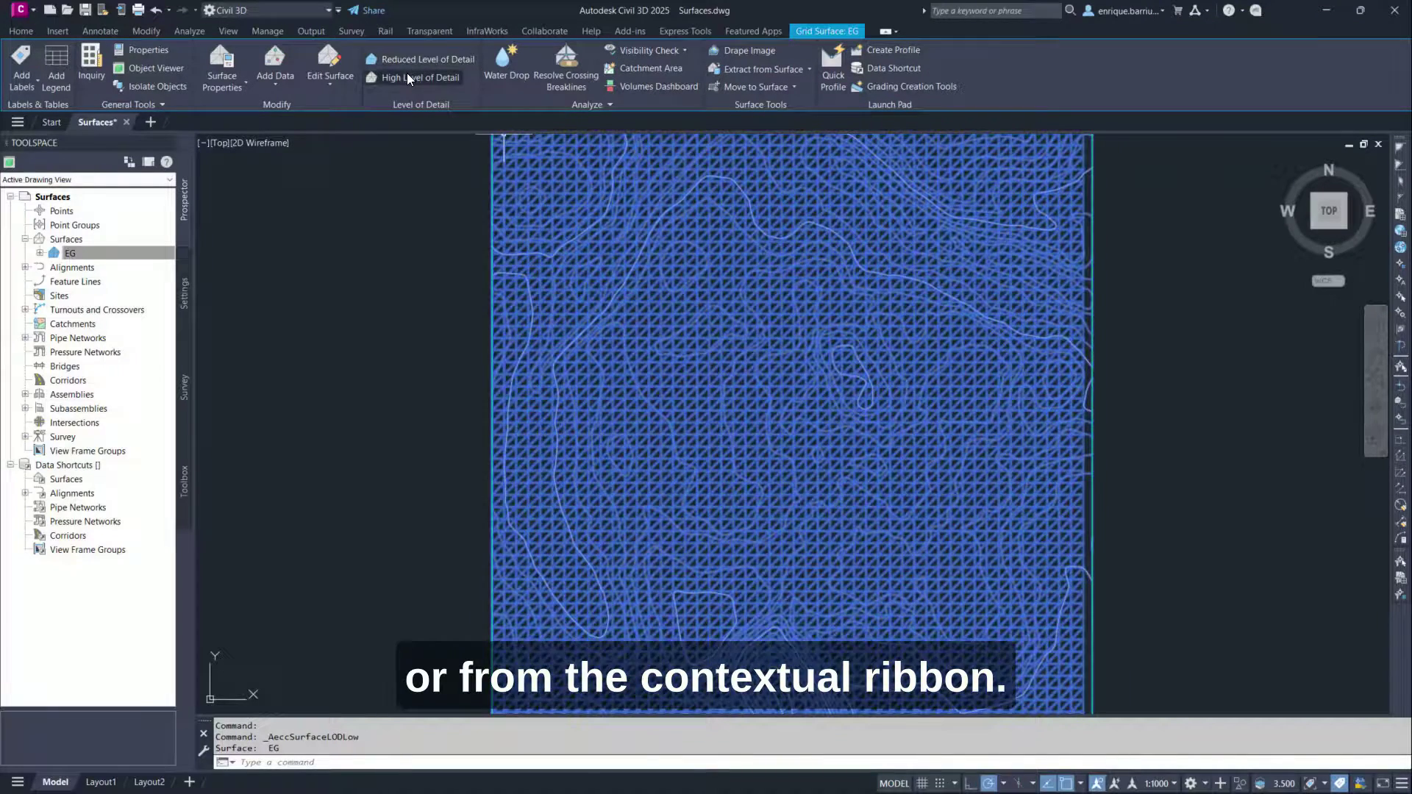
click(409, 76)
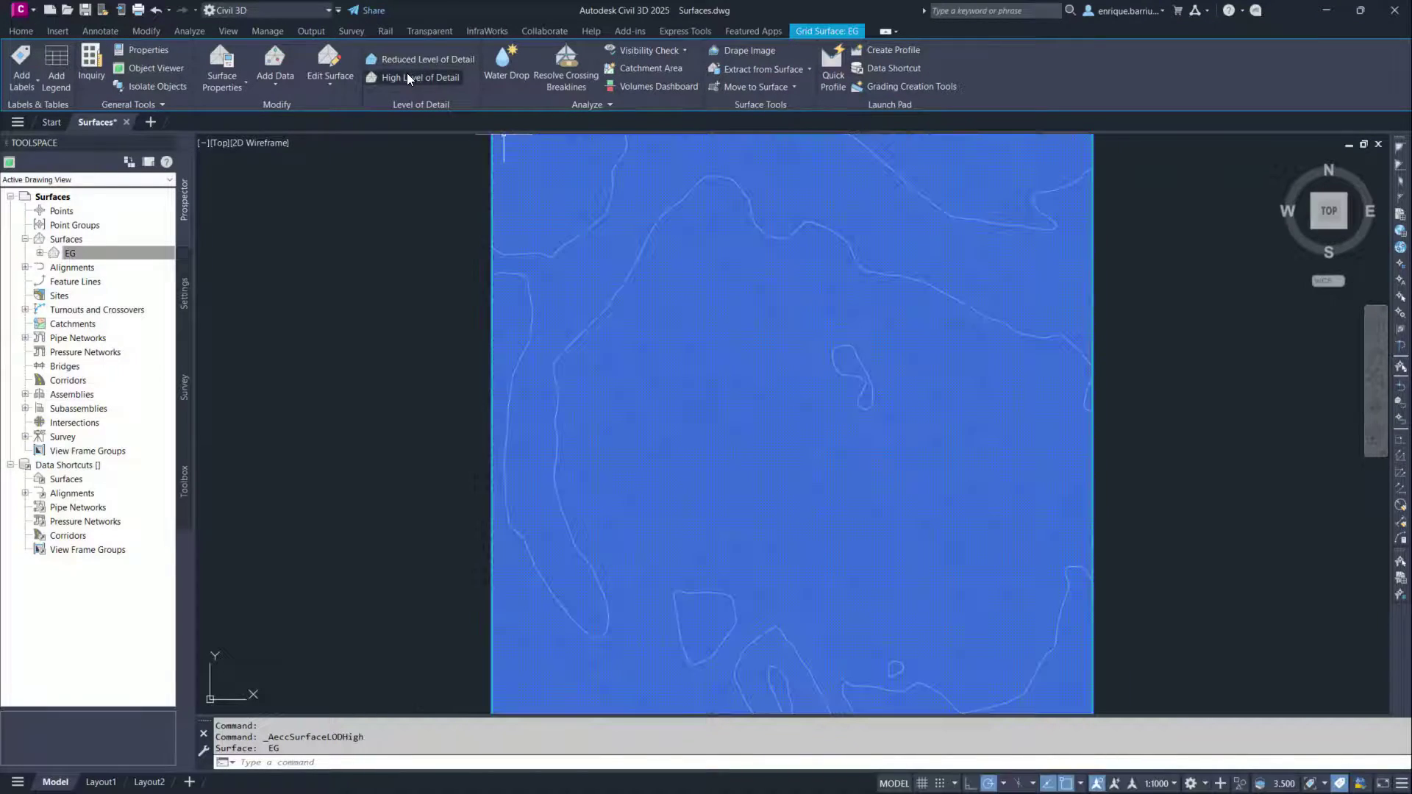
click(340, 264)
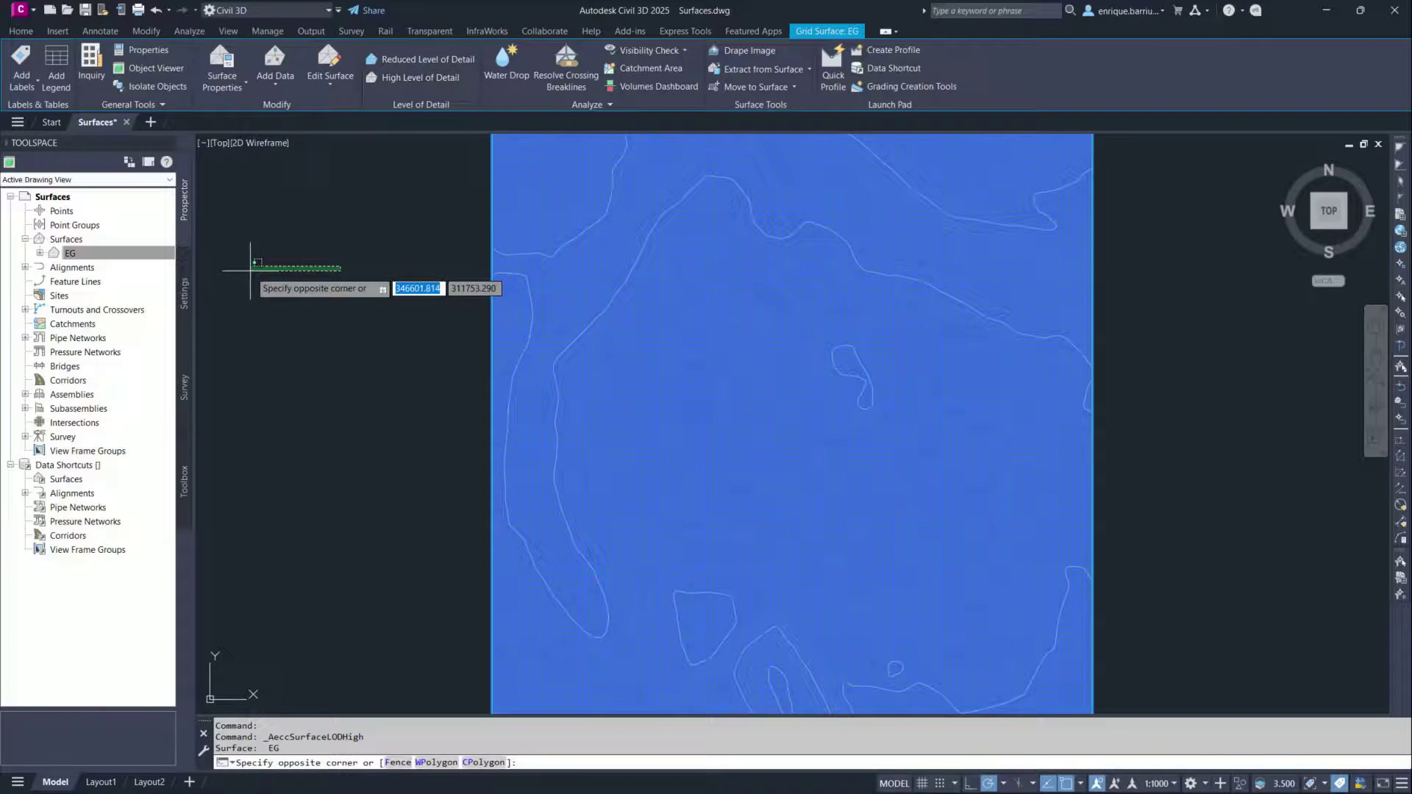
Step: Set Default Reduced Level of Detail to Yes in the Surface feature settings, then cancel
key(Escape)
key(Escape)
click(184, 291)
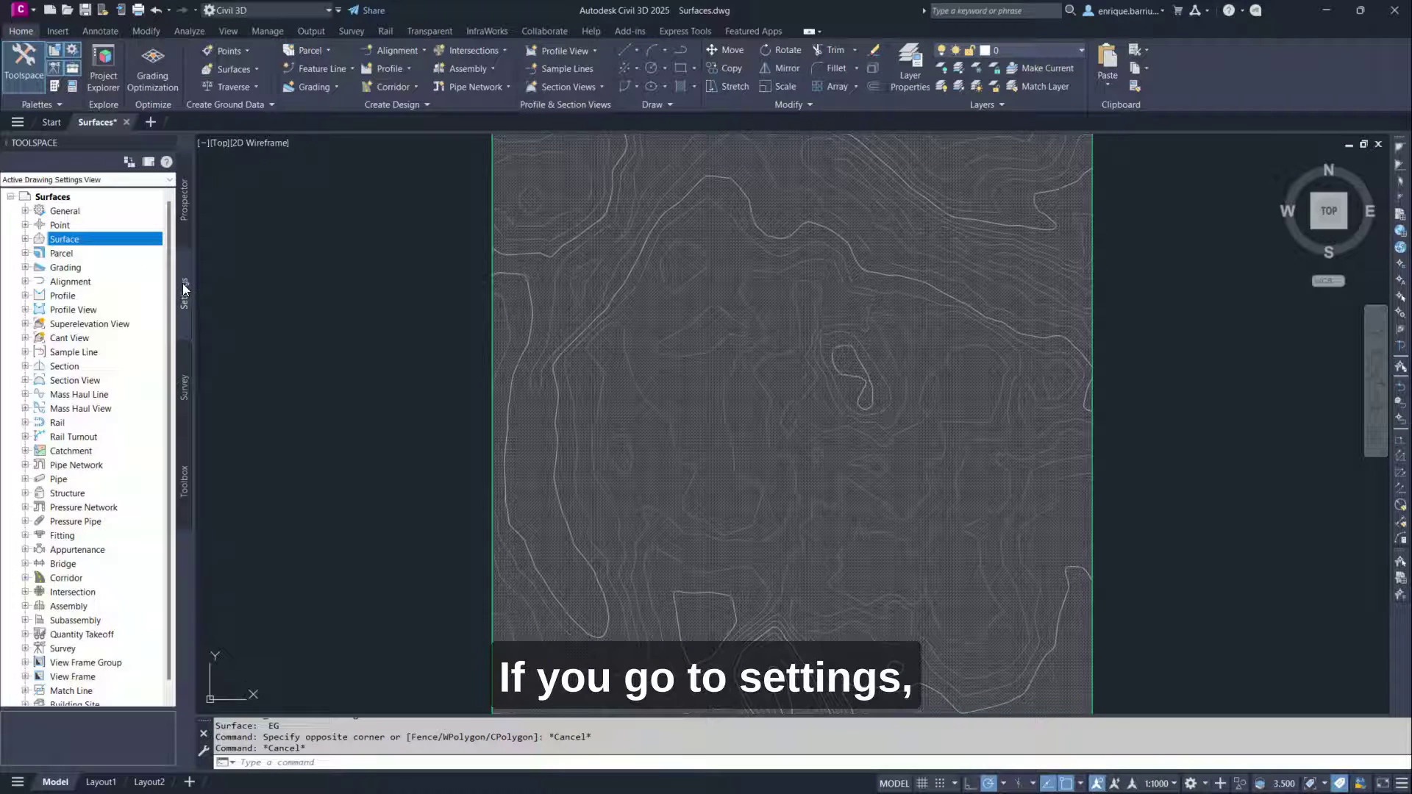
right_click(82, 239)
click(139, 244)
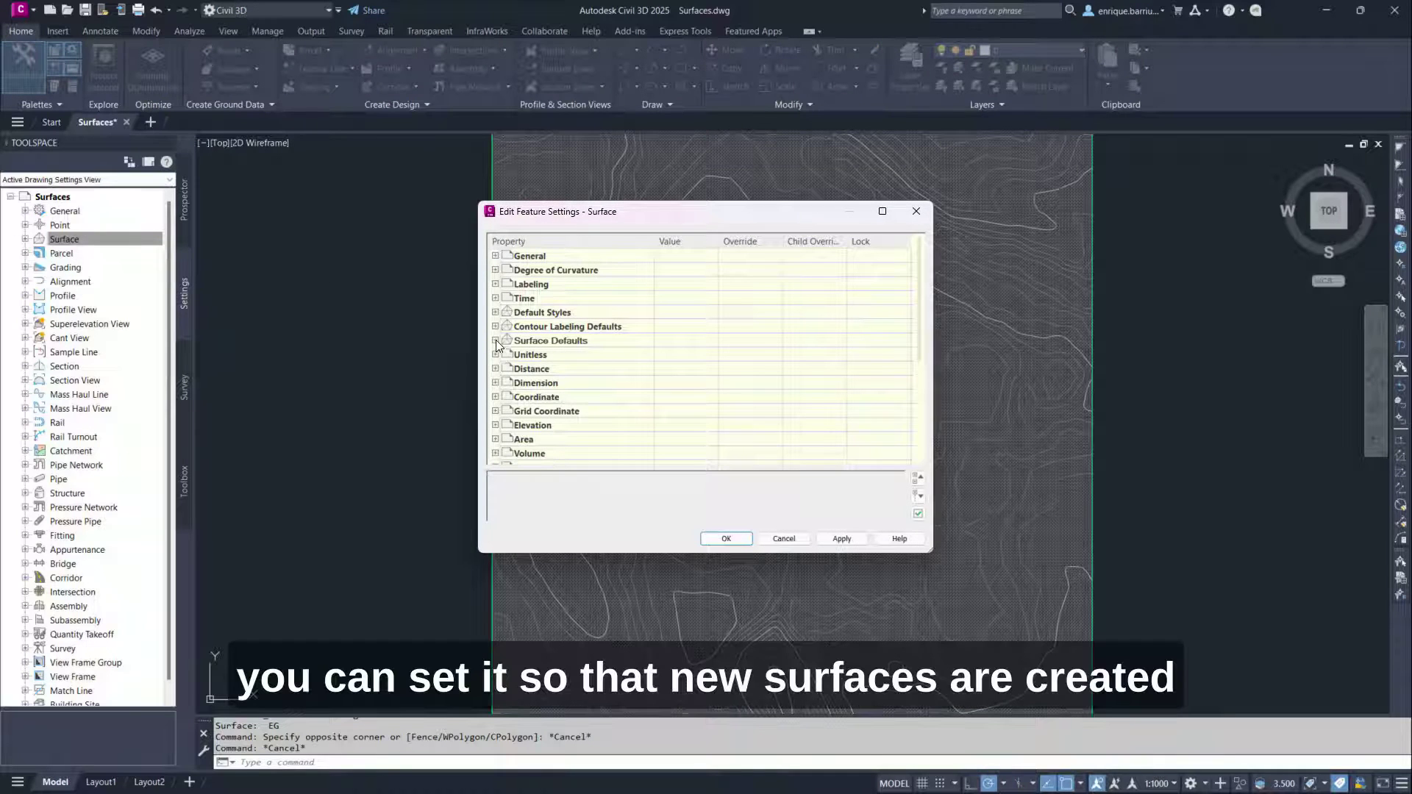
click(495, 341)
click(670, 368)
click(712, 374)
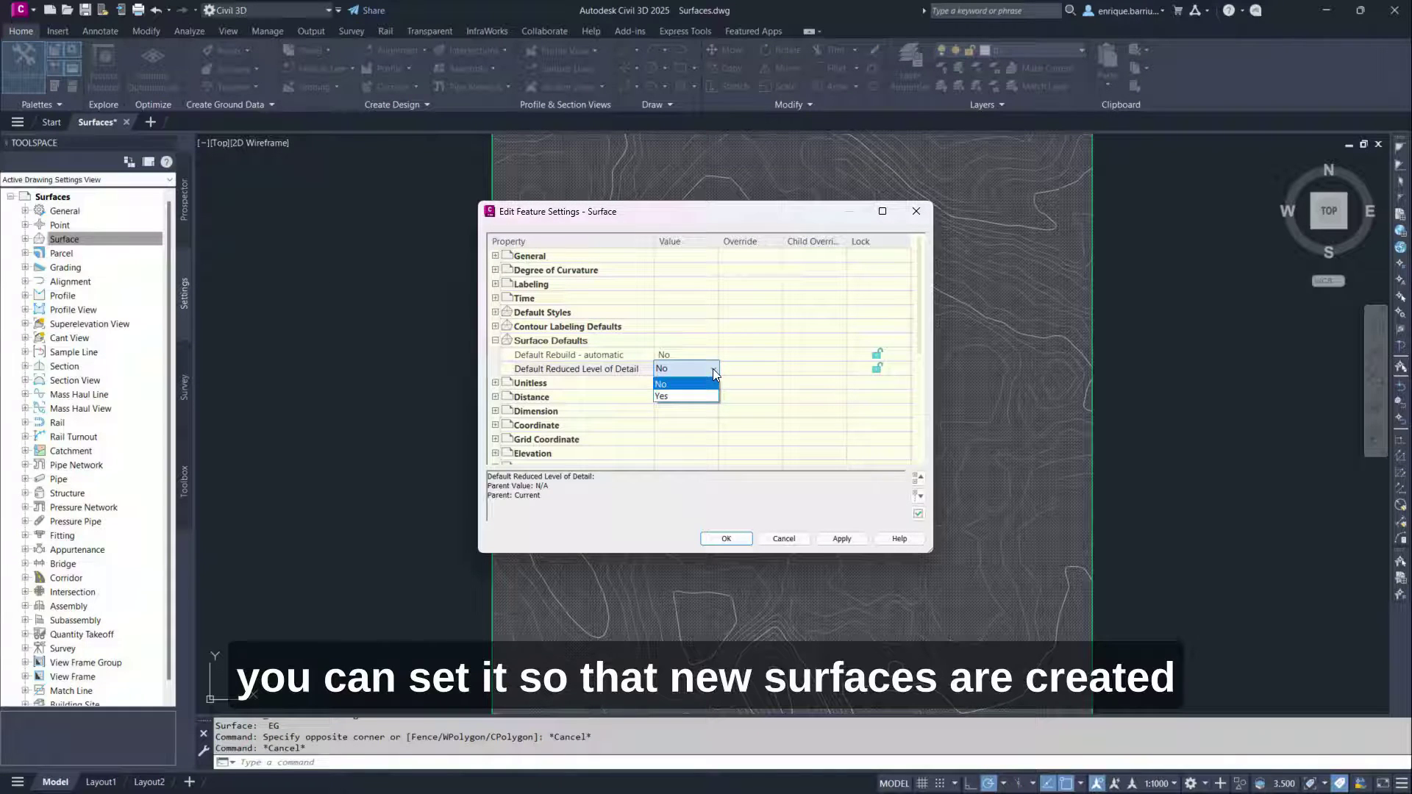
click(685, 396)
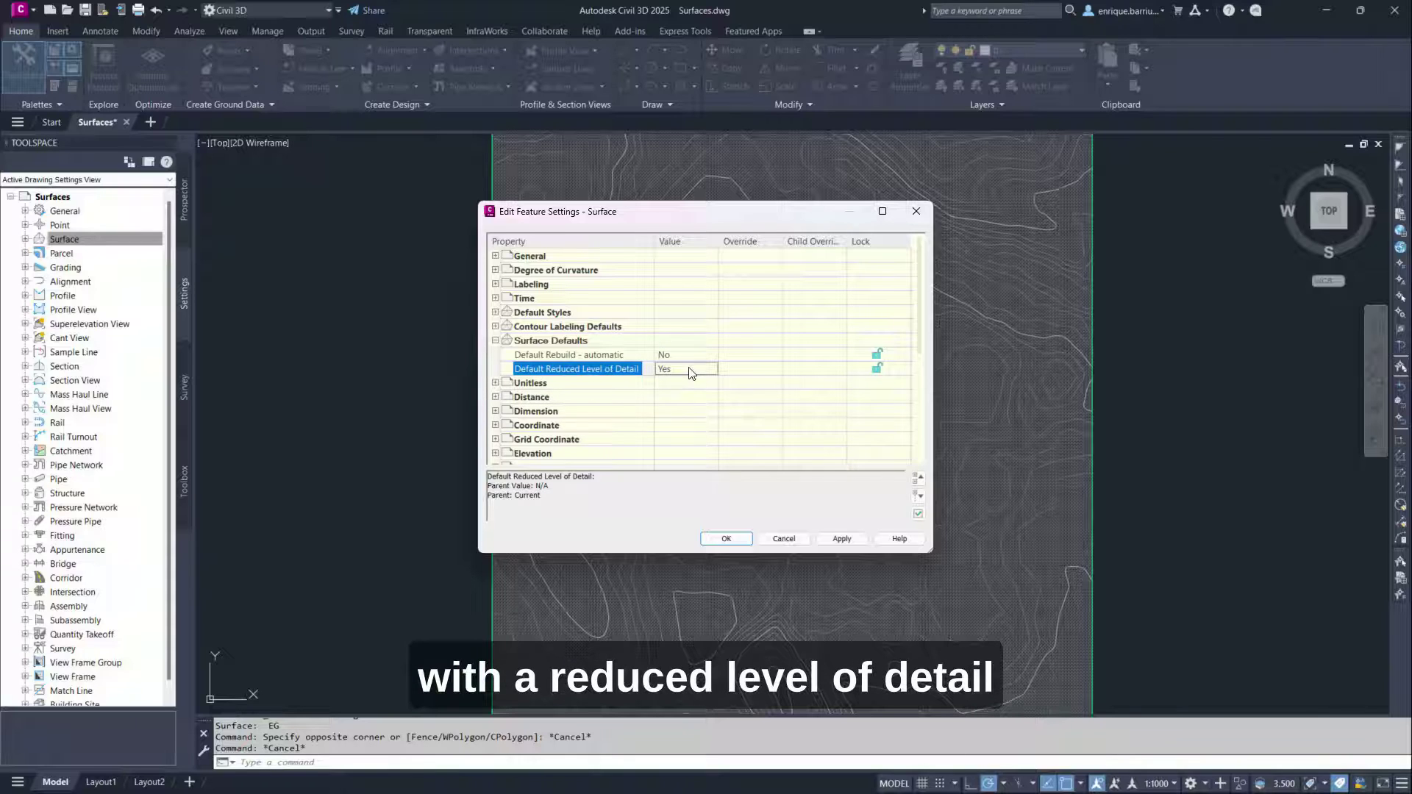
click(784, 540)
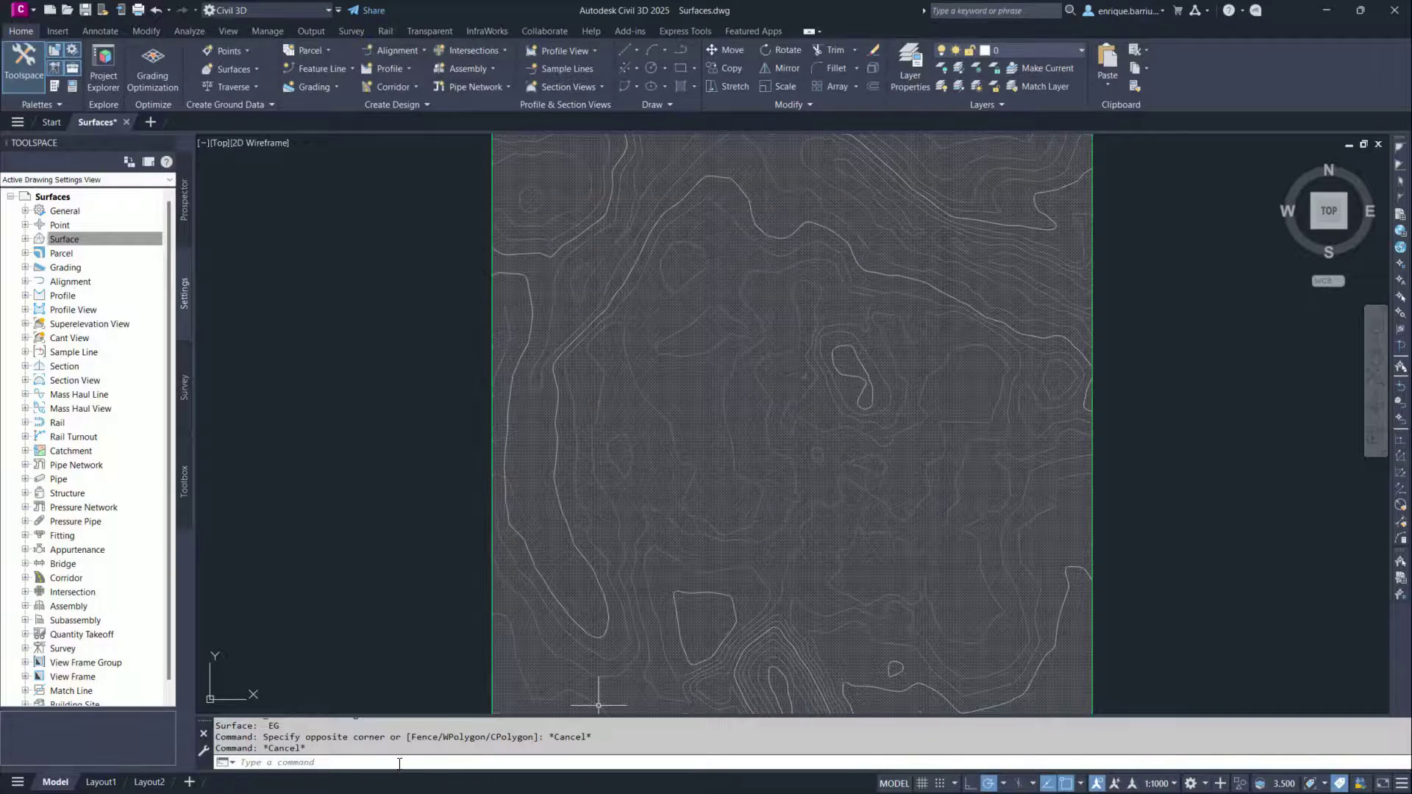
Step: Enter the surface level-of-detail command 'surfacel' at the command line
text(sur)
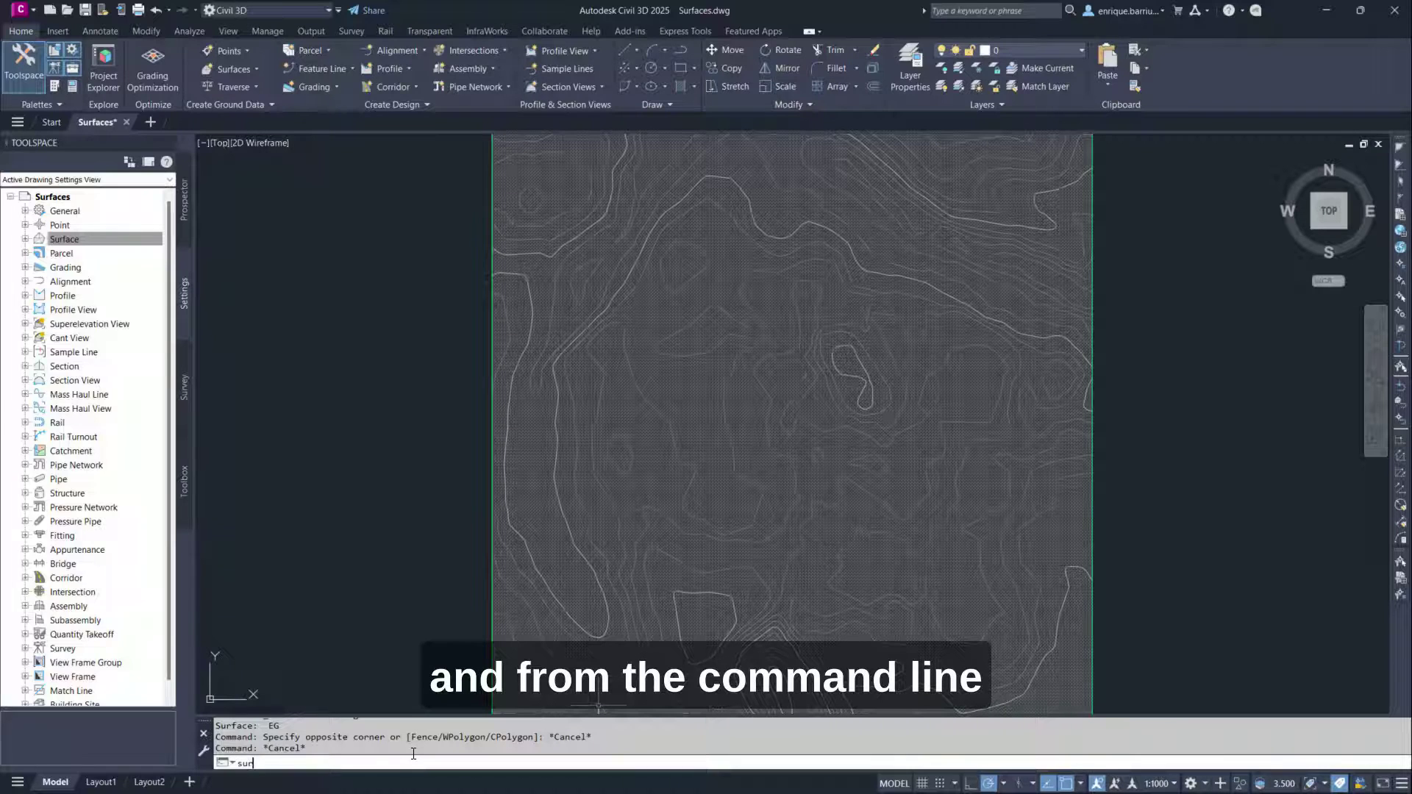
text(facel)
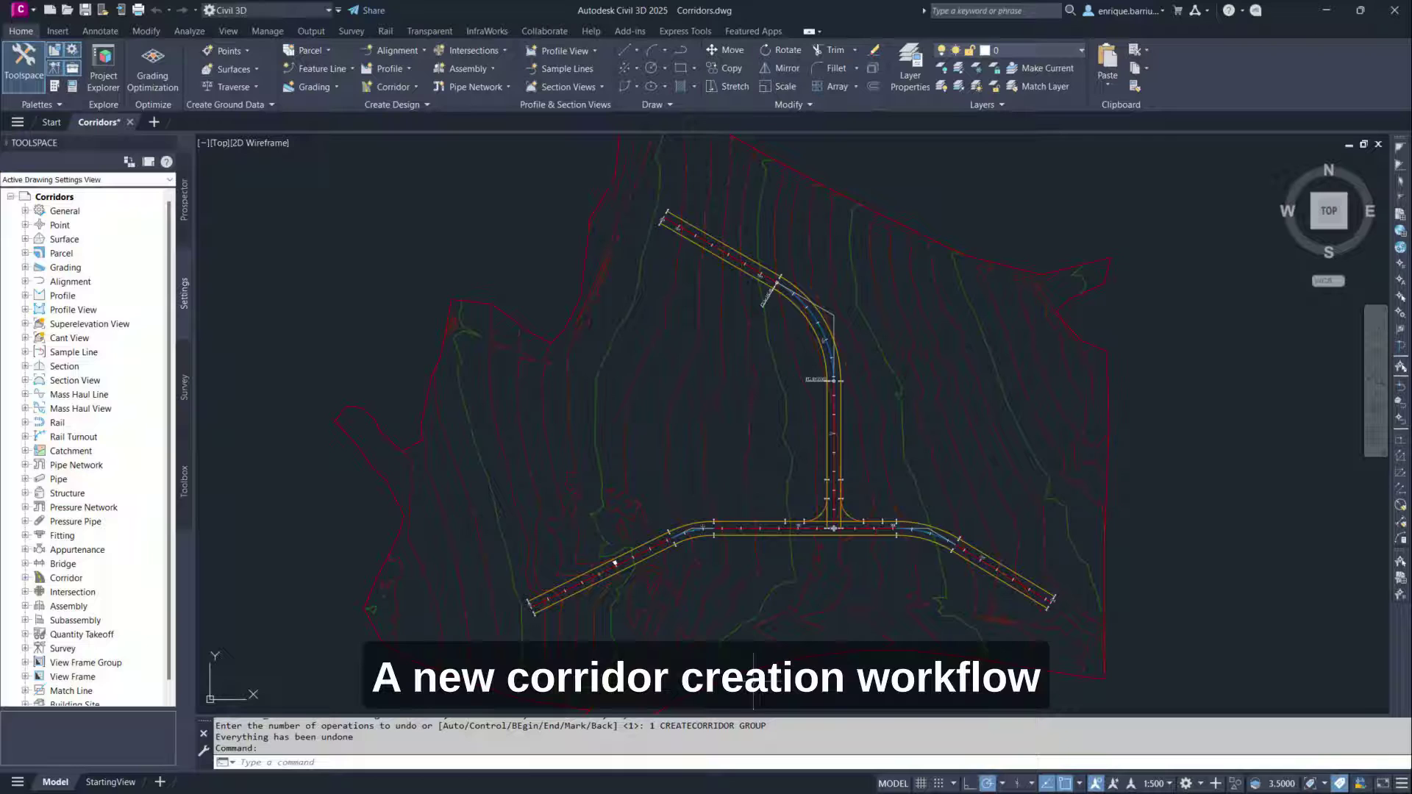
Step: Start a new corridor on the South Road alignment with the South Road - VP 1 profile
click(409, 87)
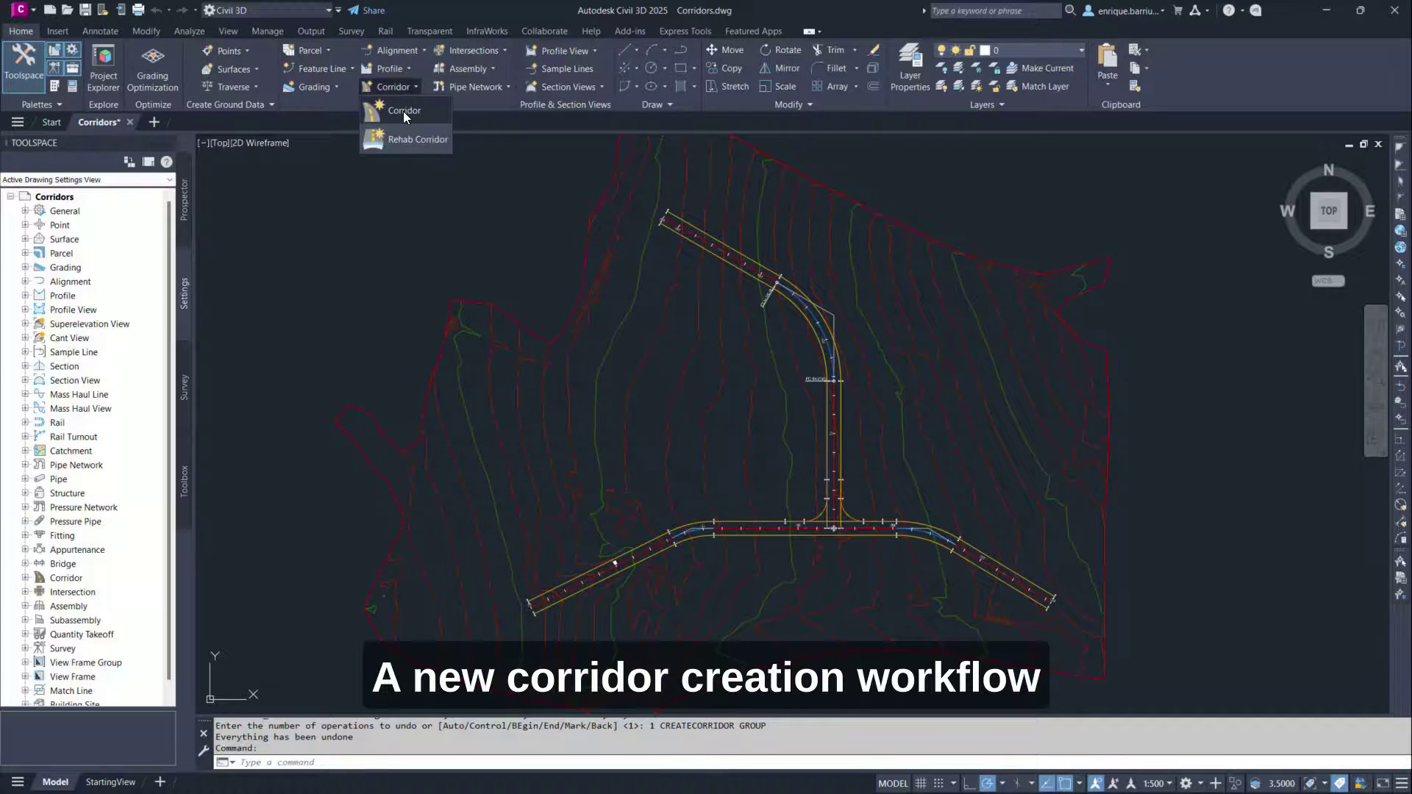
click(403, 113)
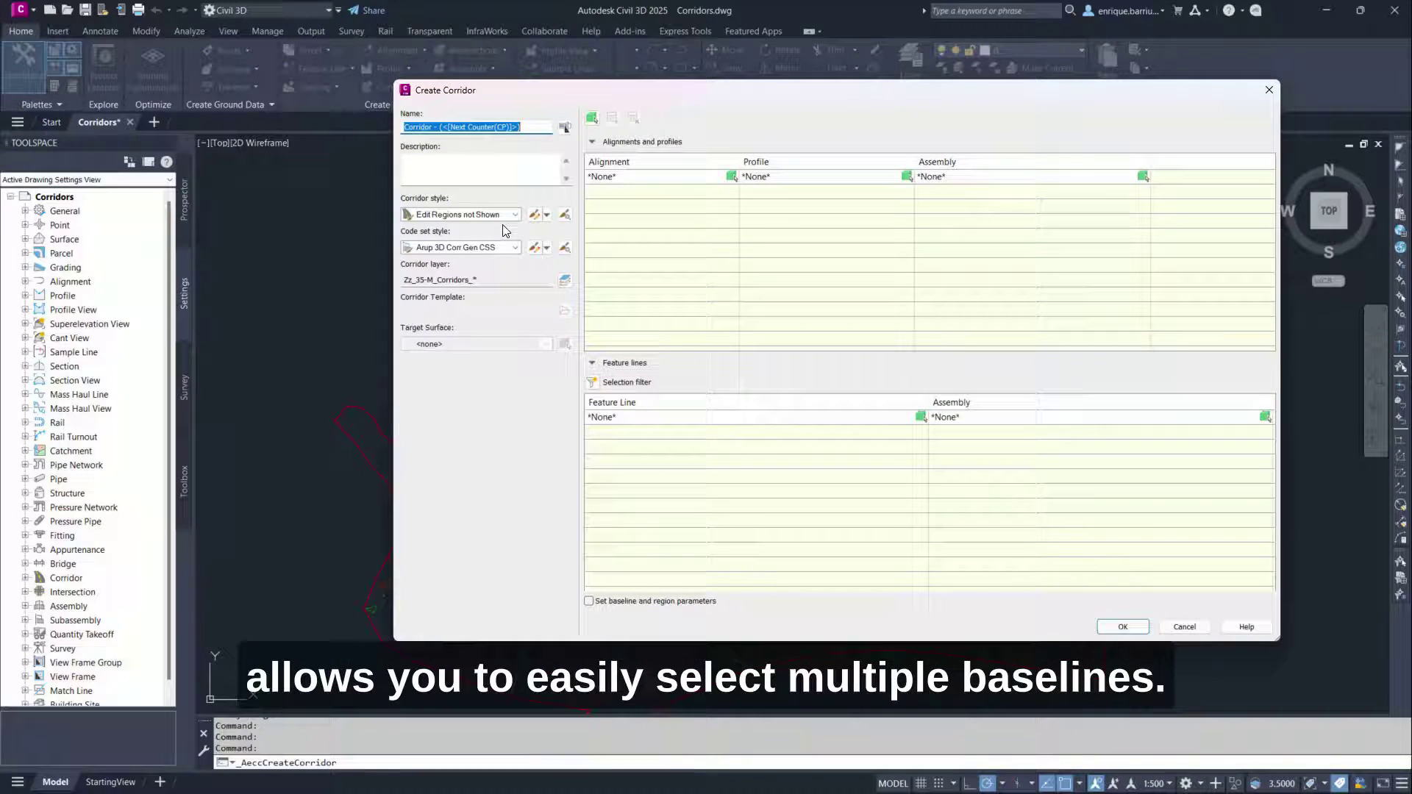
click(731, 177)
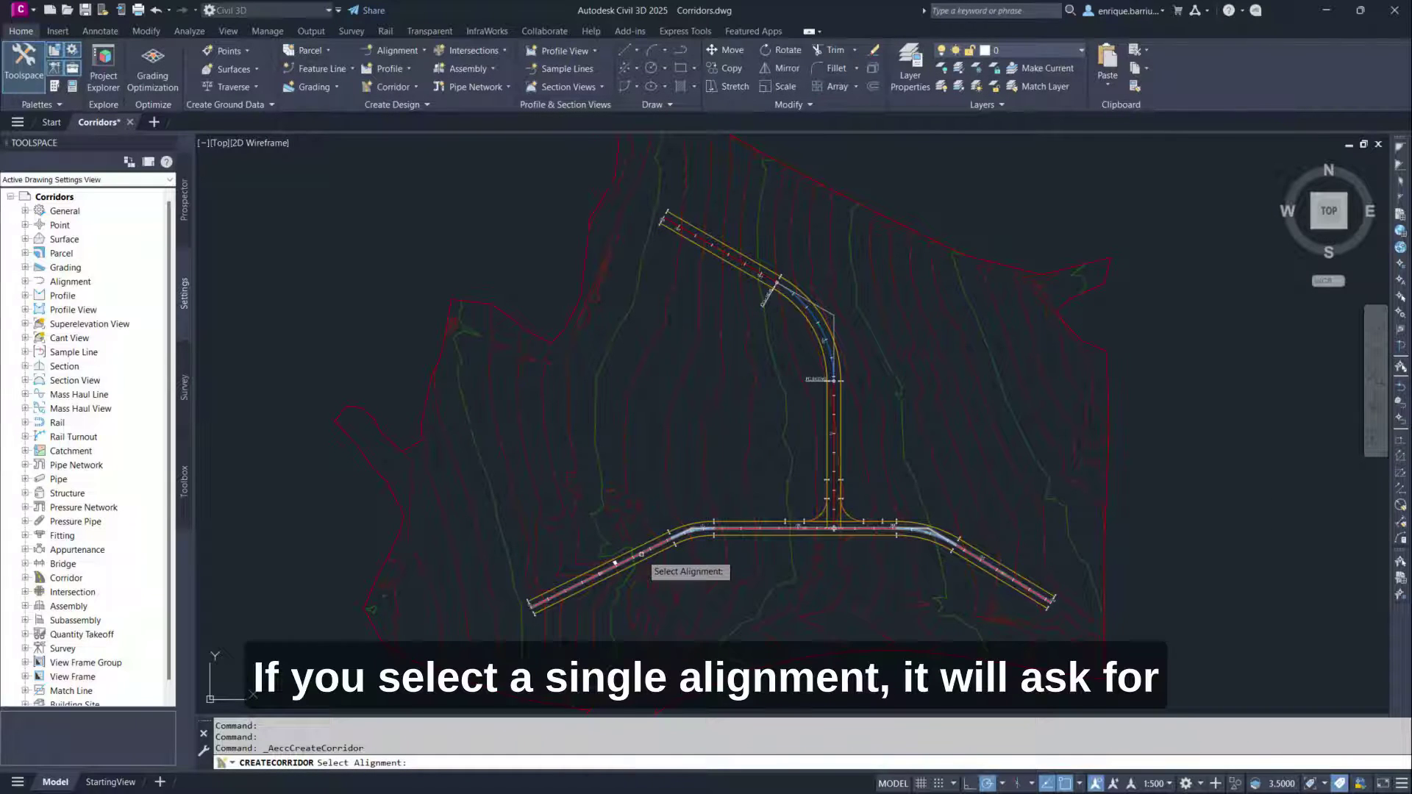
click(614, 563)
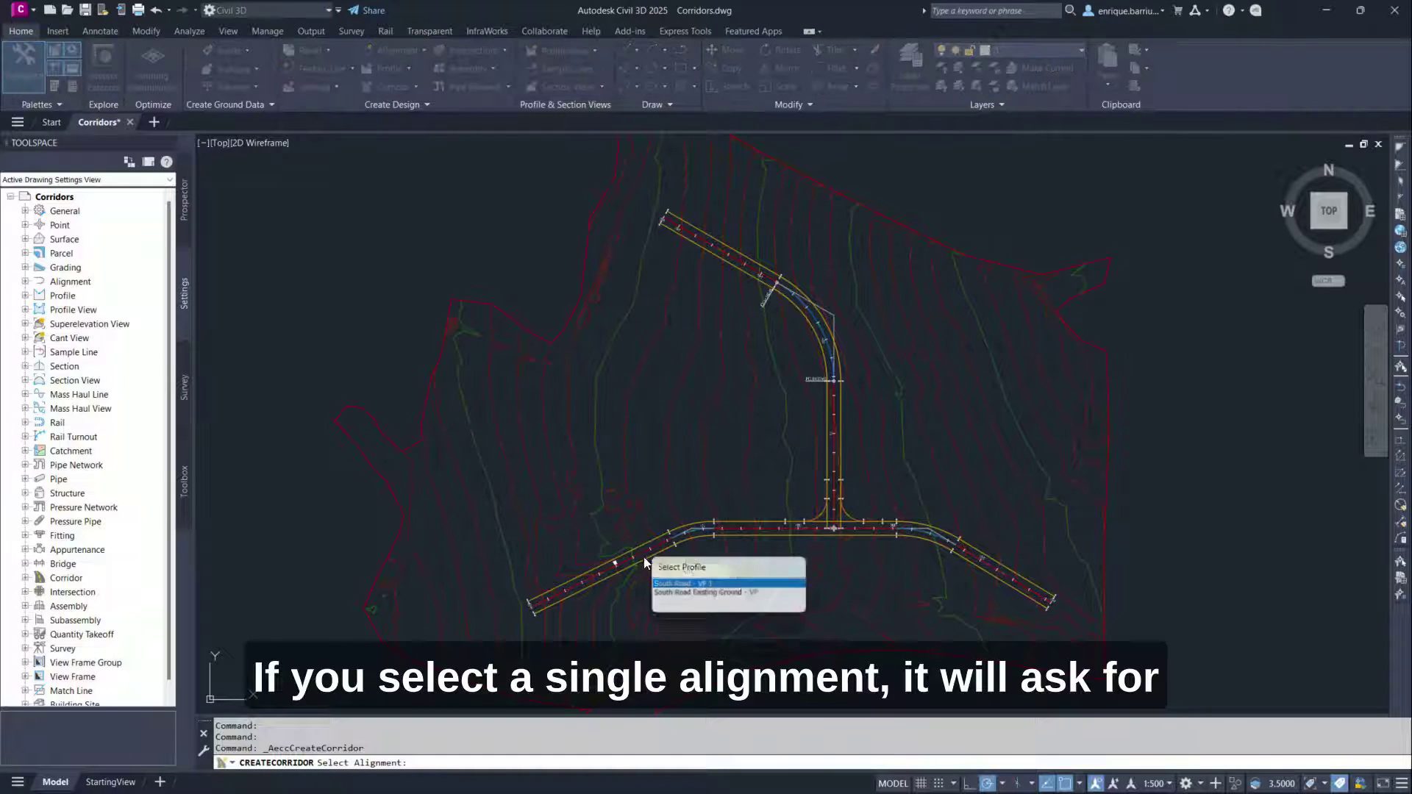
click(698, 584)
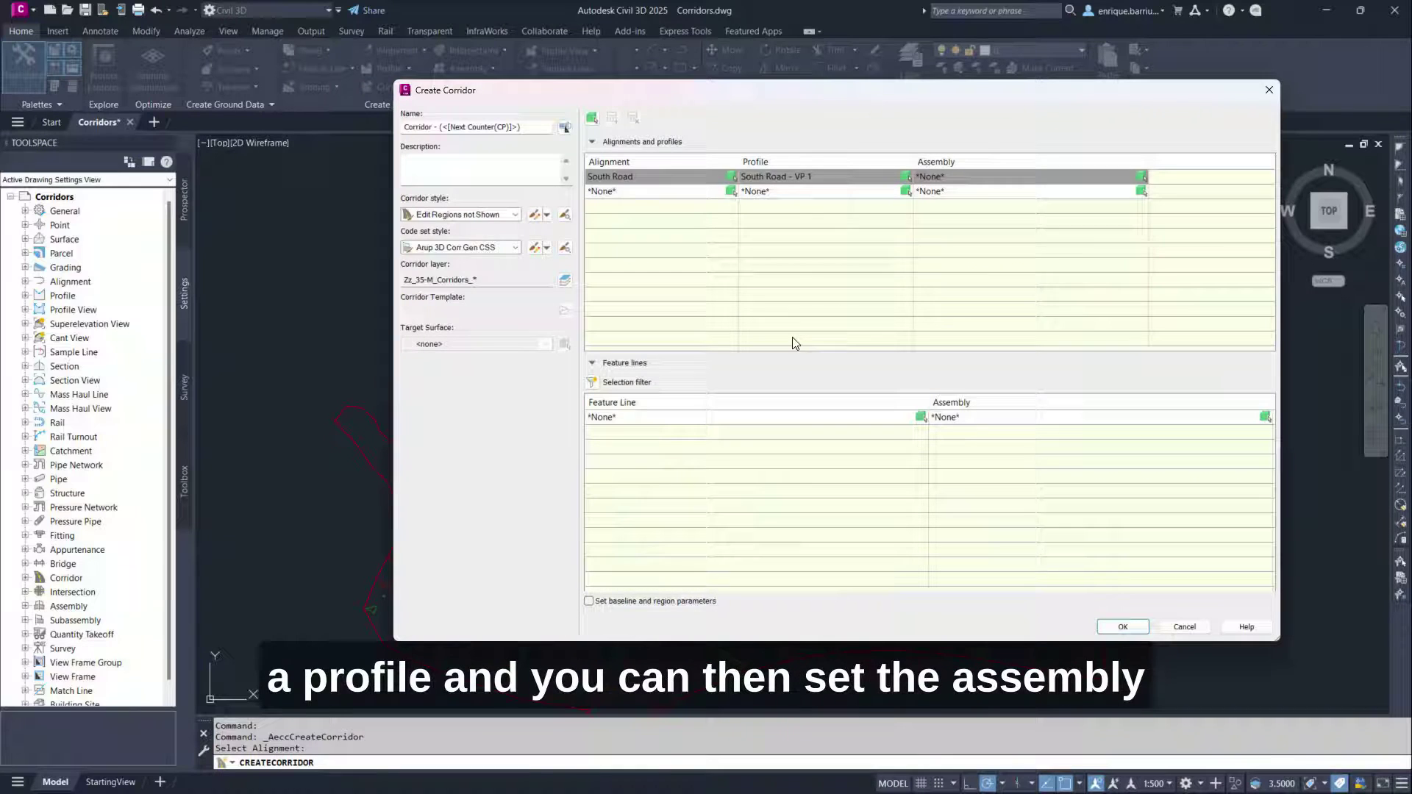
Step: Assign the South Road Typical assembly to the South Road baseline
click(1117, 175)
click(1069, 178)
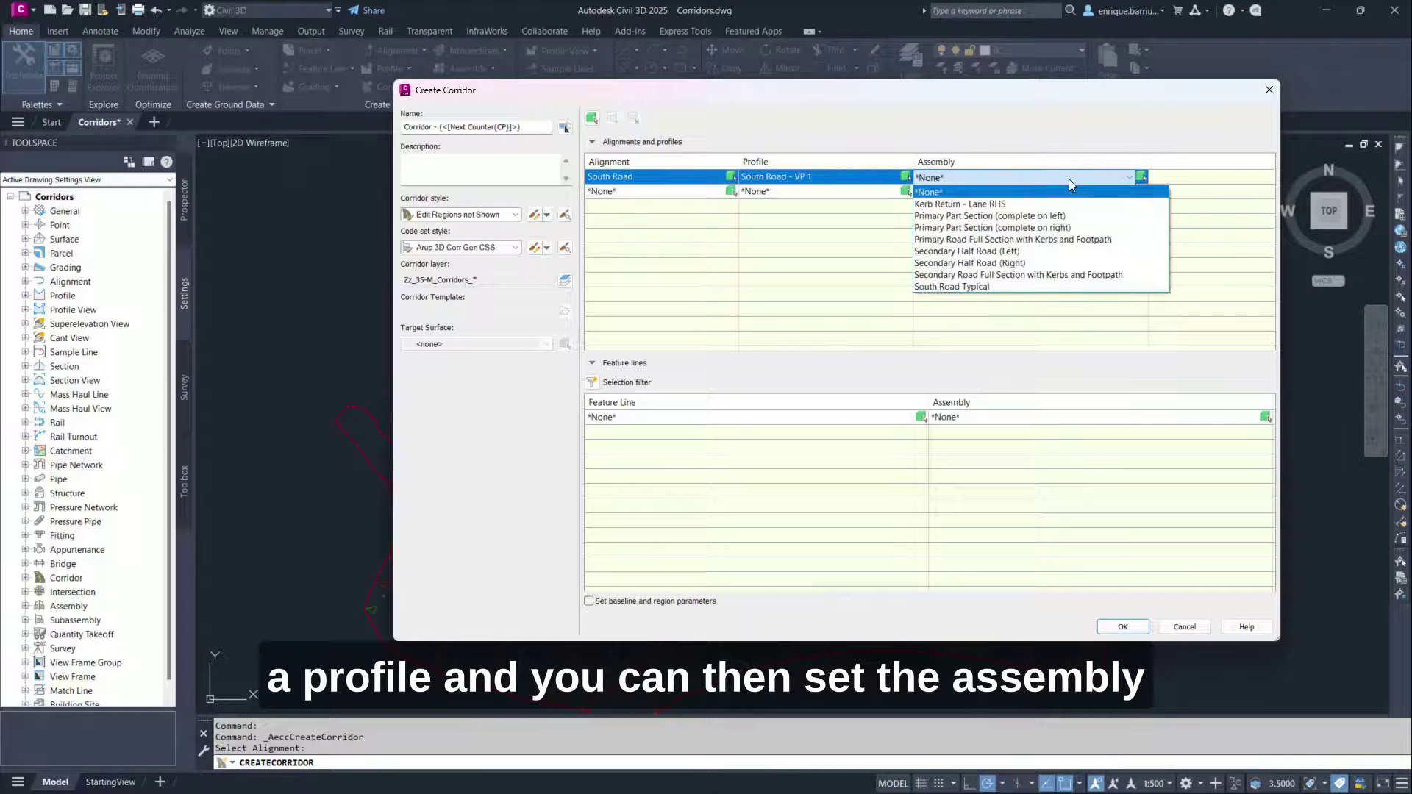
click(965, 286)
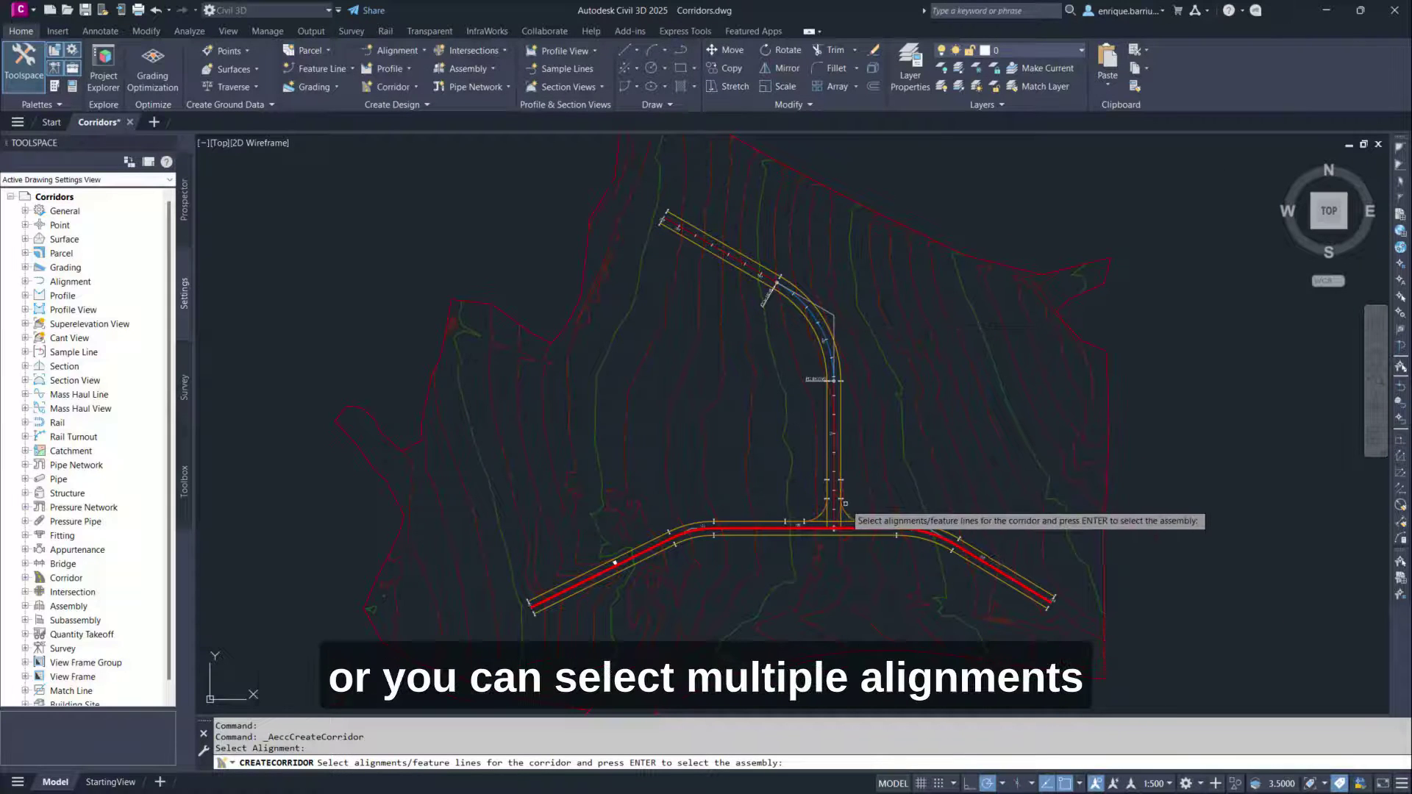
Step: Window-select the five remaining road alignments as baselines, skipping the assembly prompt
click(858, 511)
click(803, 481)
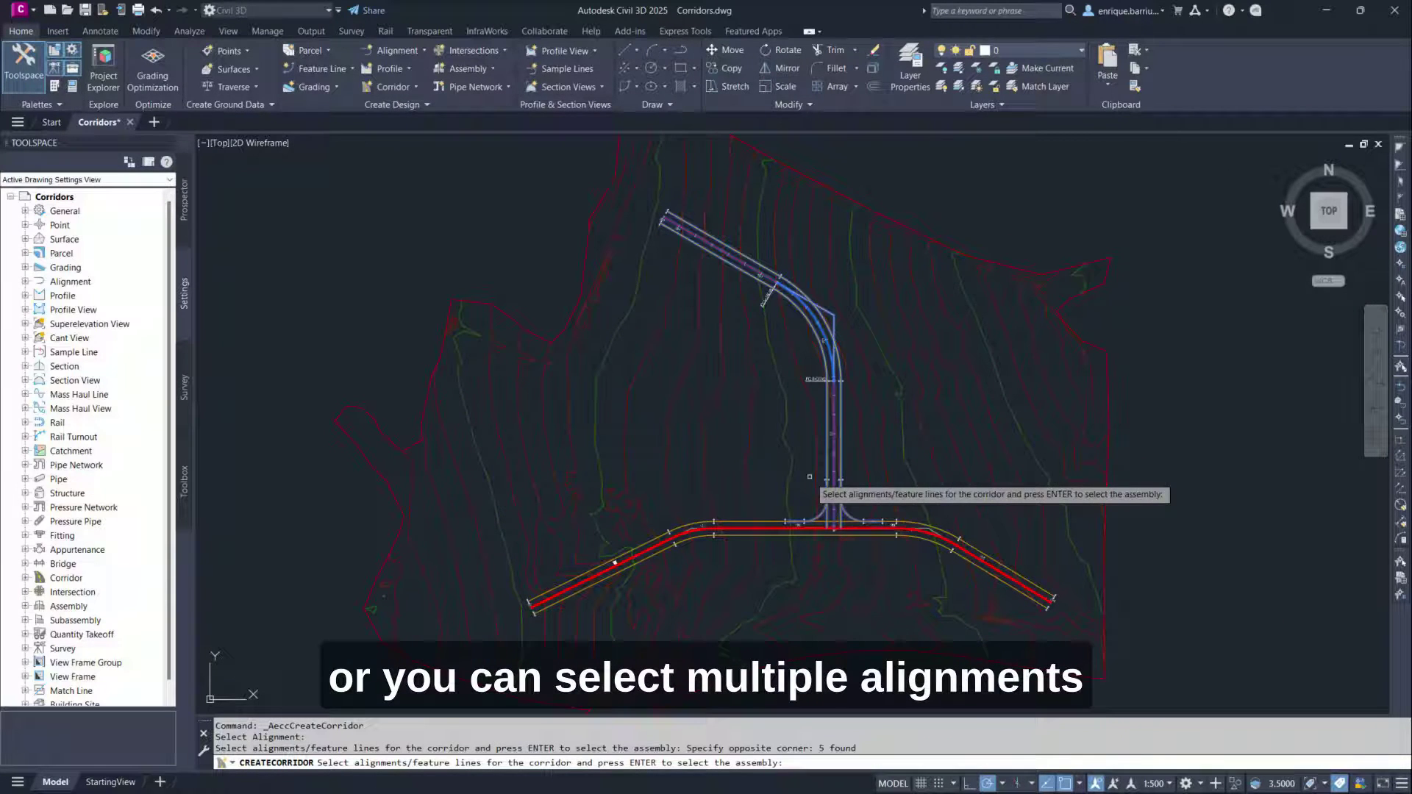
key(Return)
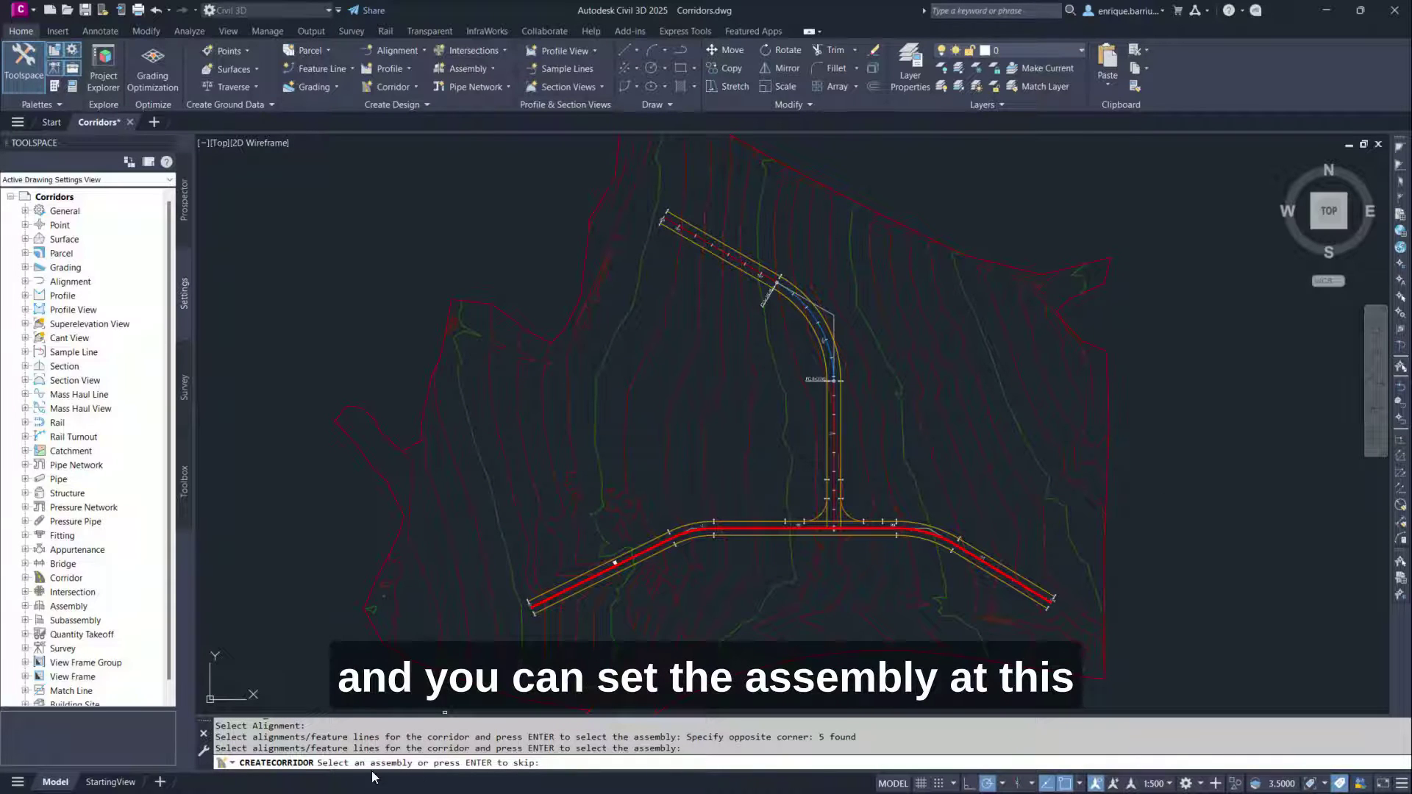
key(Return)
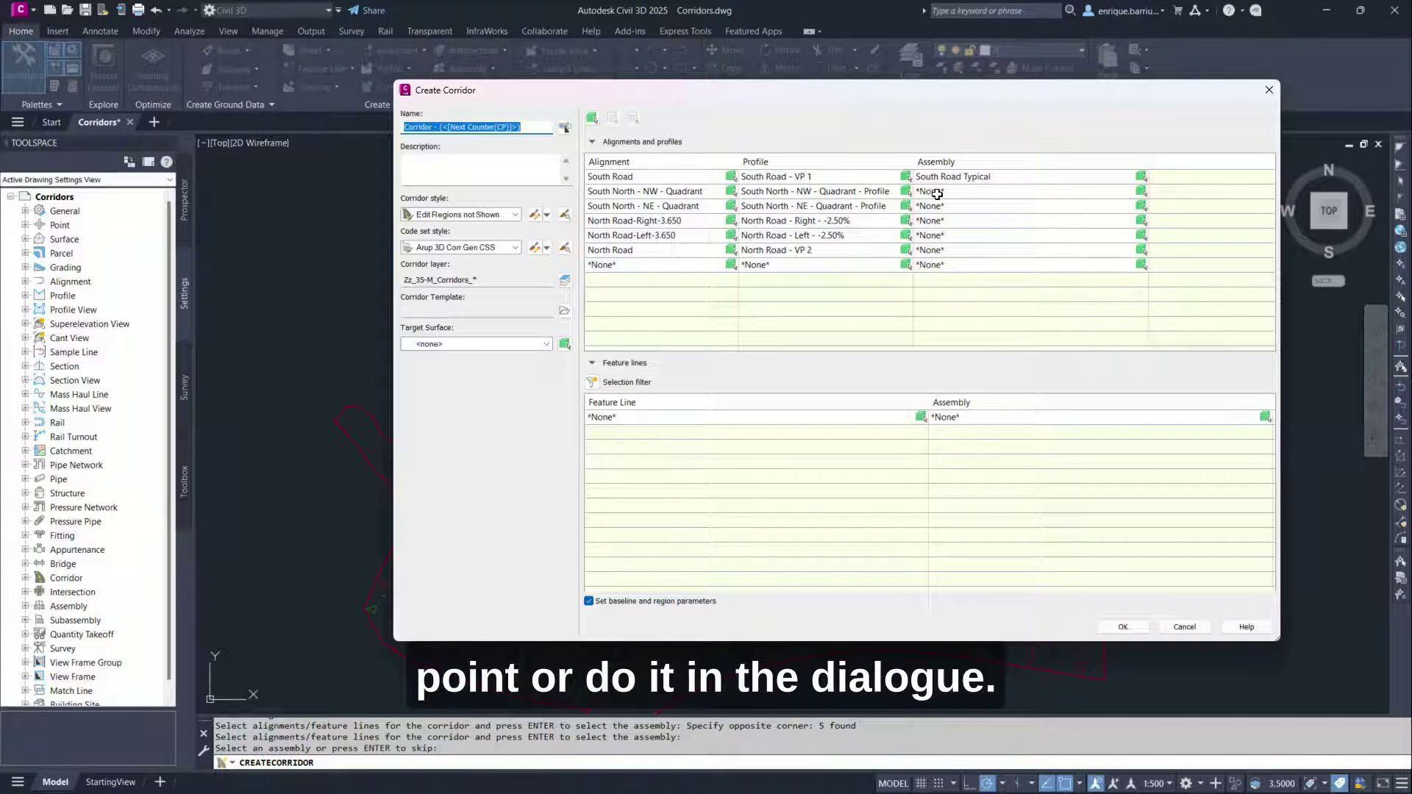
Step: Remove the North Road-Right-3.650 and North Road-Left-3.650 offset alignments from the corridor list
click(650, 221)
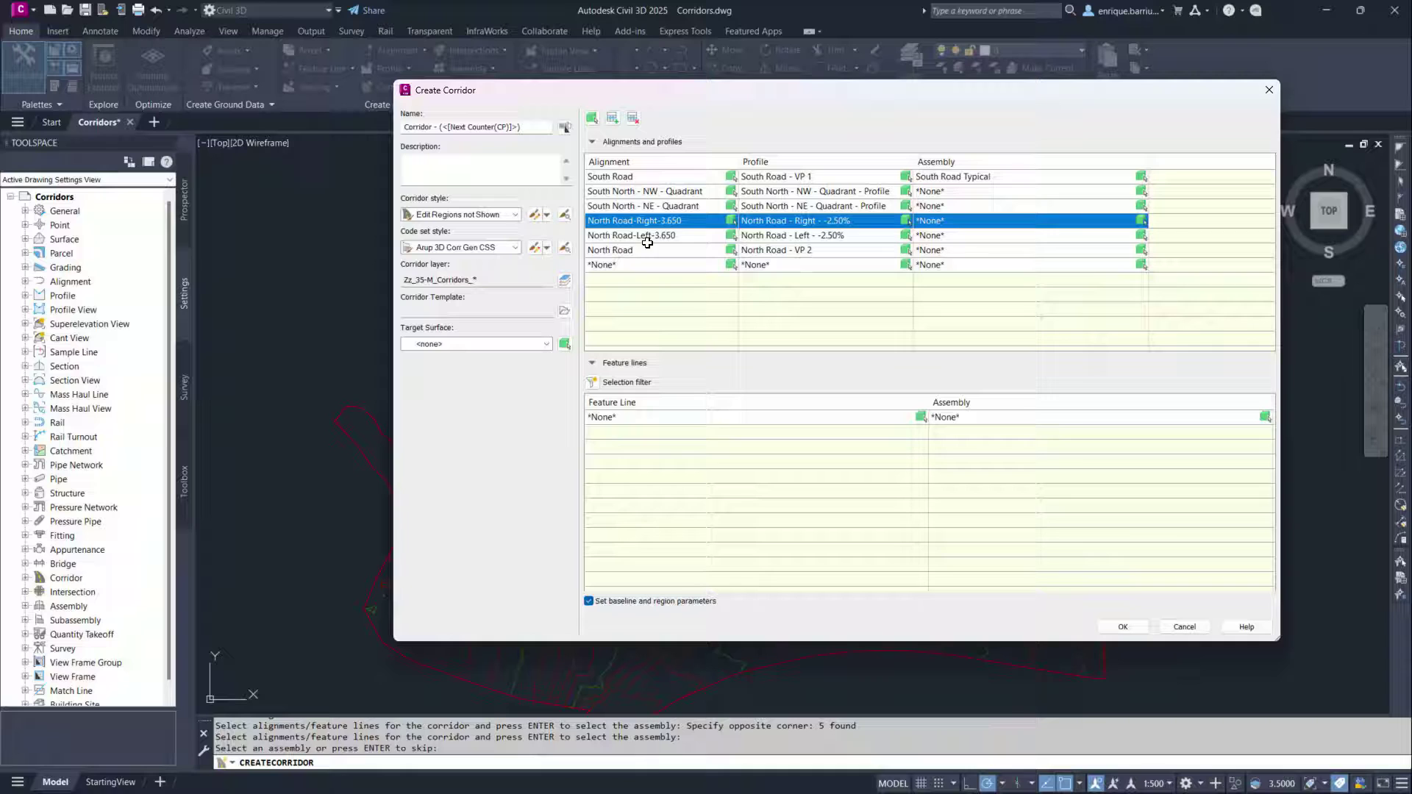
shift+click(651, 237)
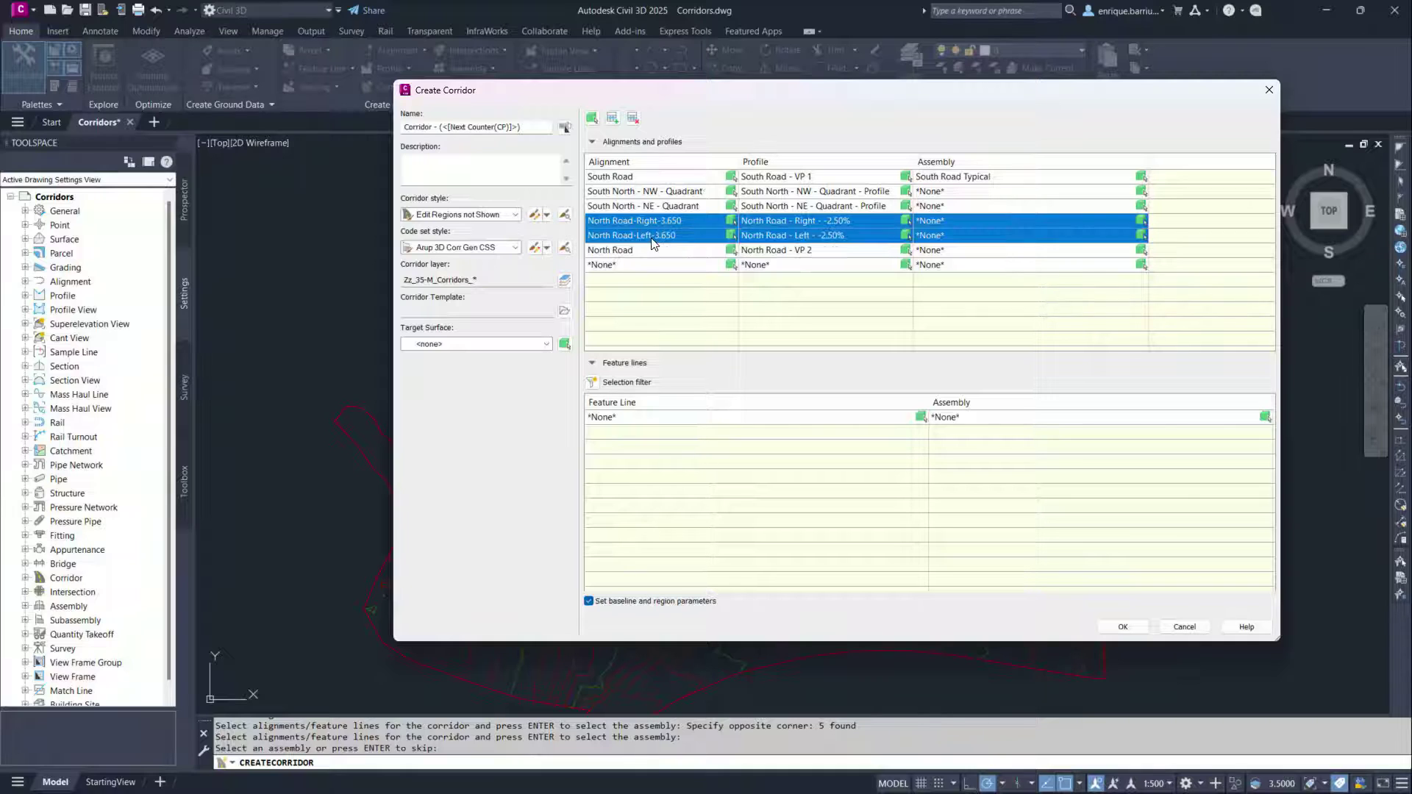
click(633, 119)
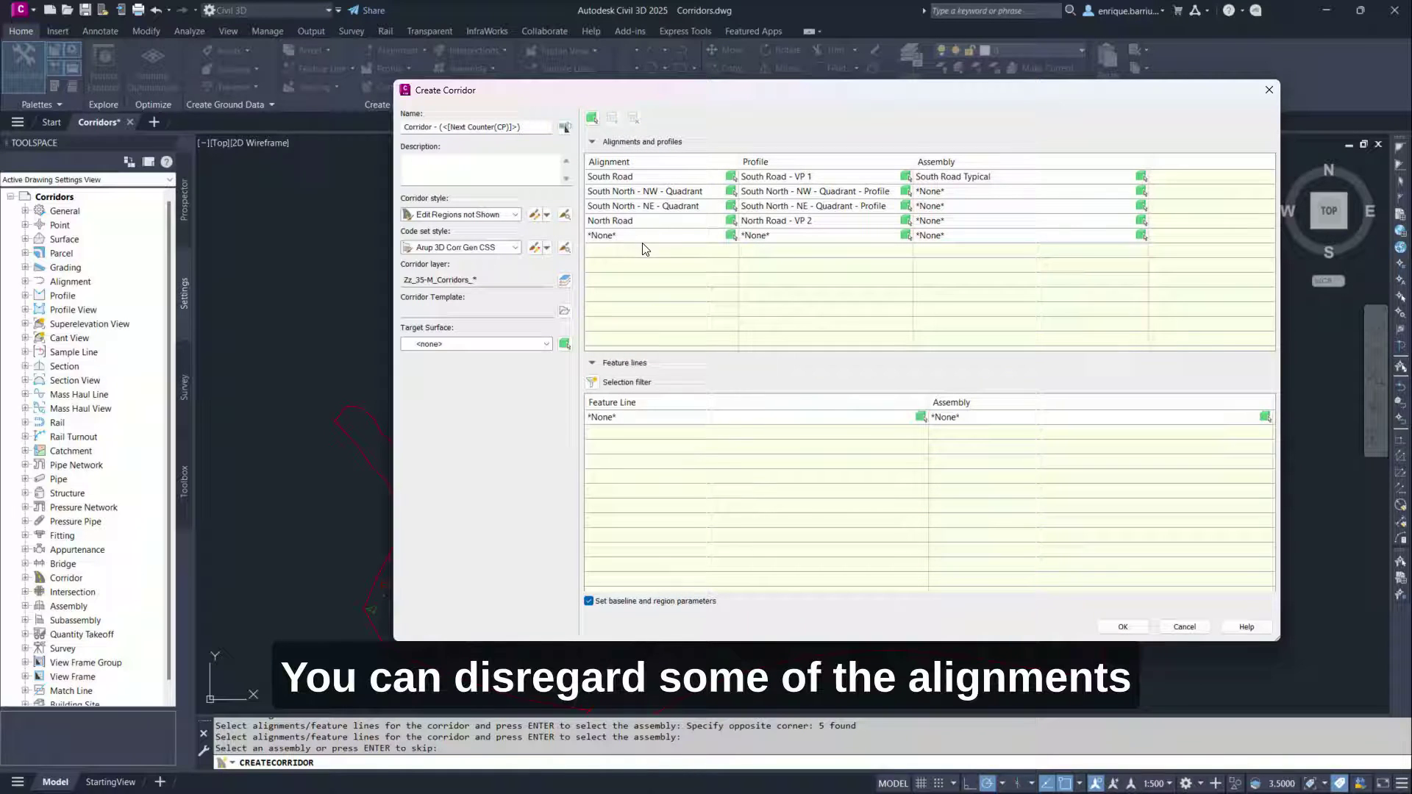
Step: Give NW and NE quadrants Kerb Return - Lane RHS and North Road Secondary Road Full Section
click(956, 193)
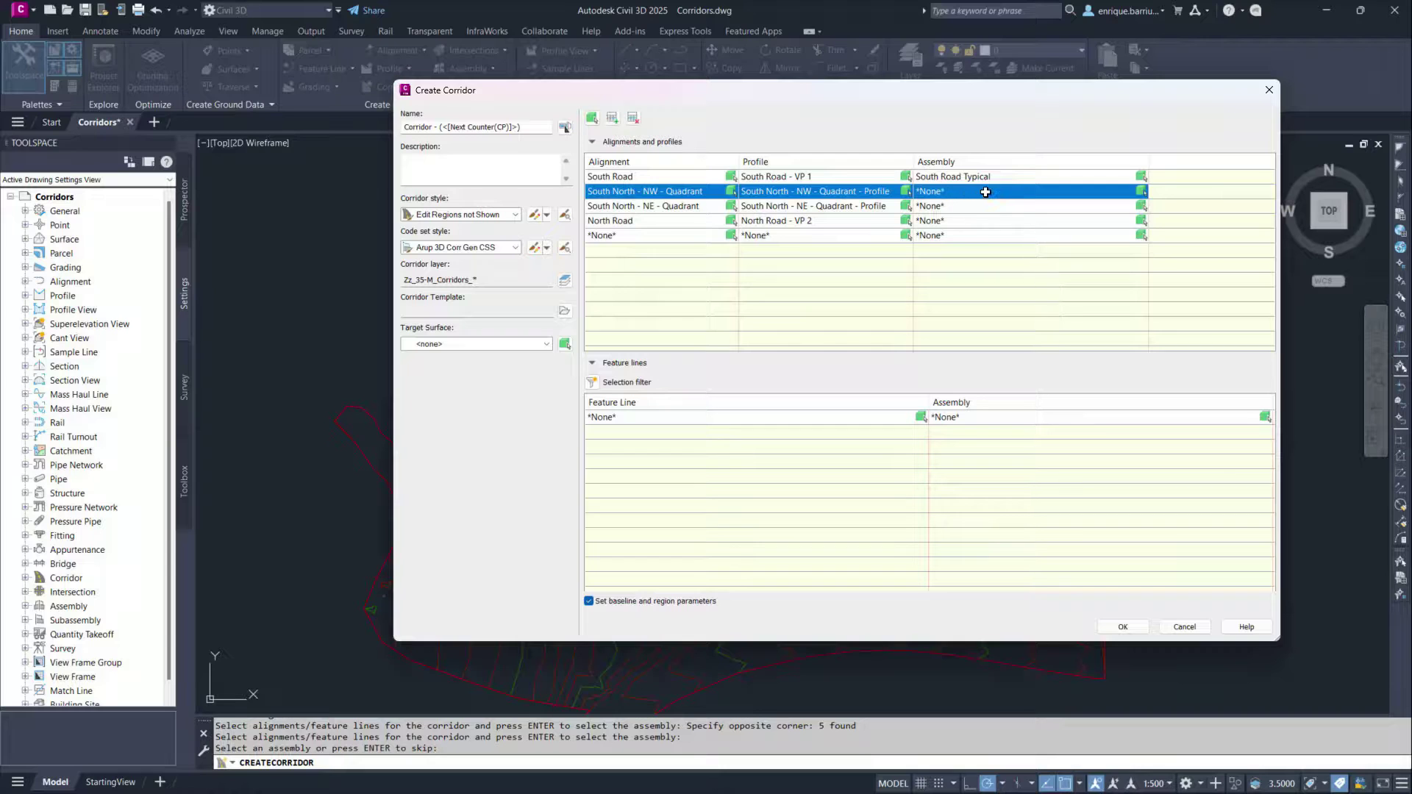
click(984, 191)
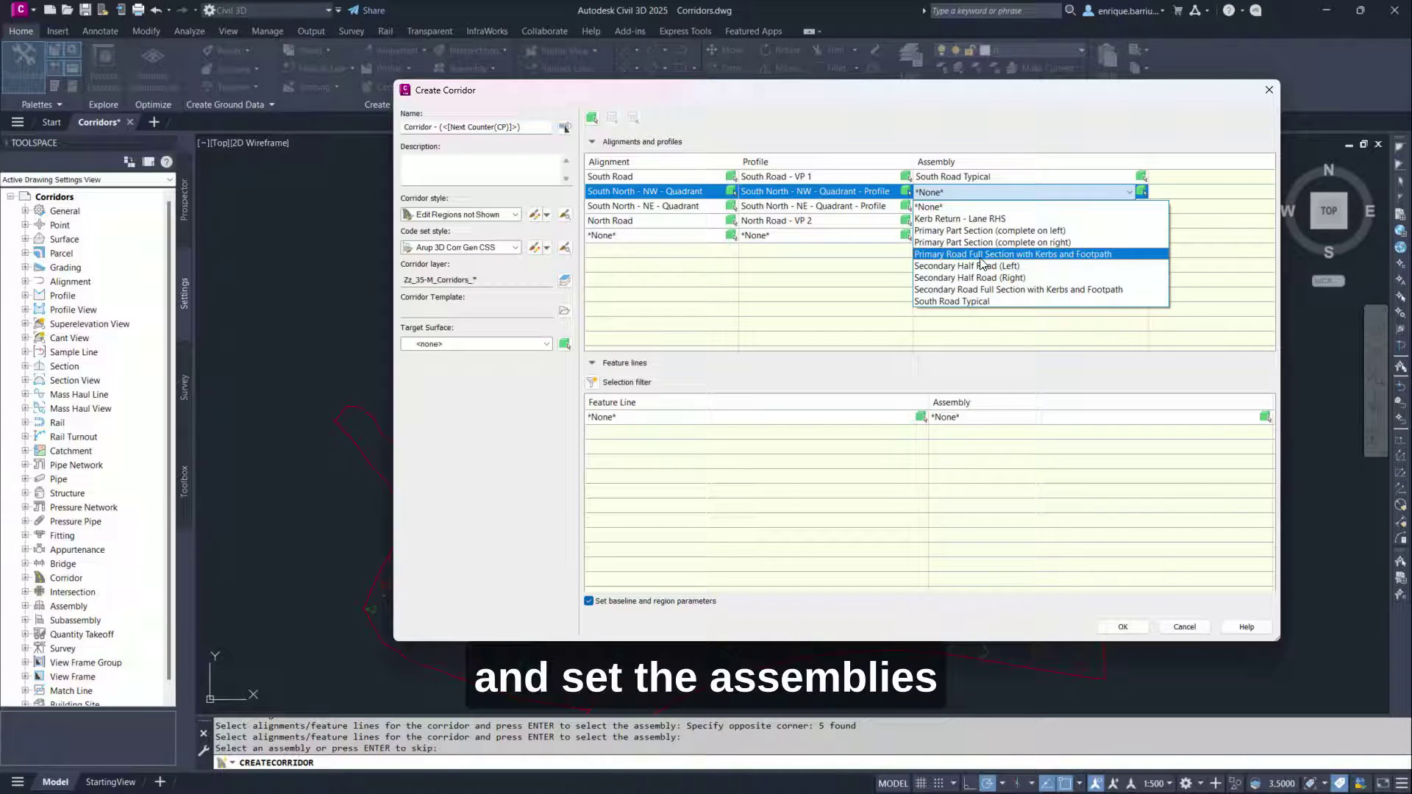
click(980, 220)
click(958, 206)
click(960, 207)
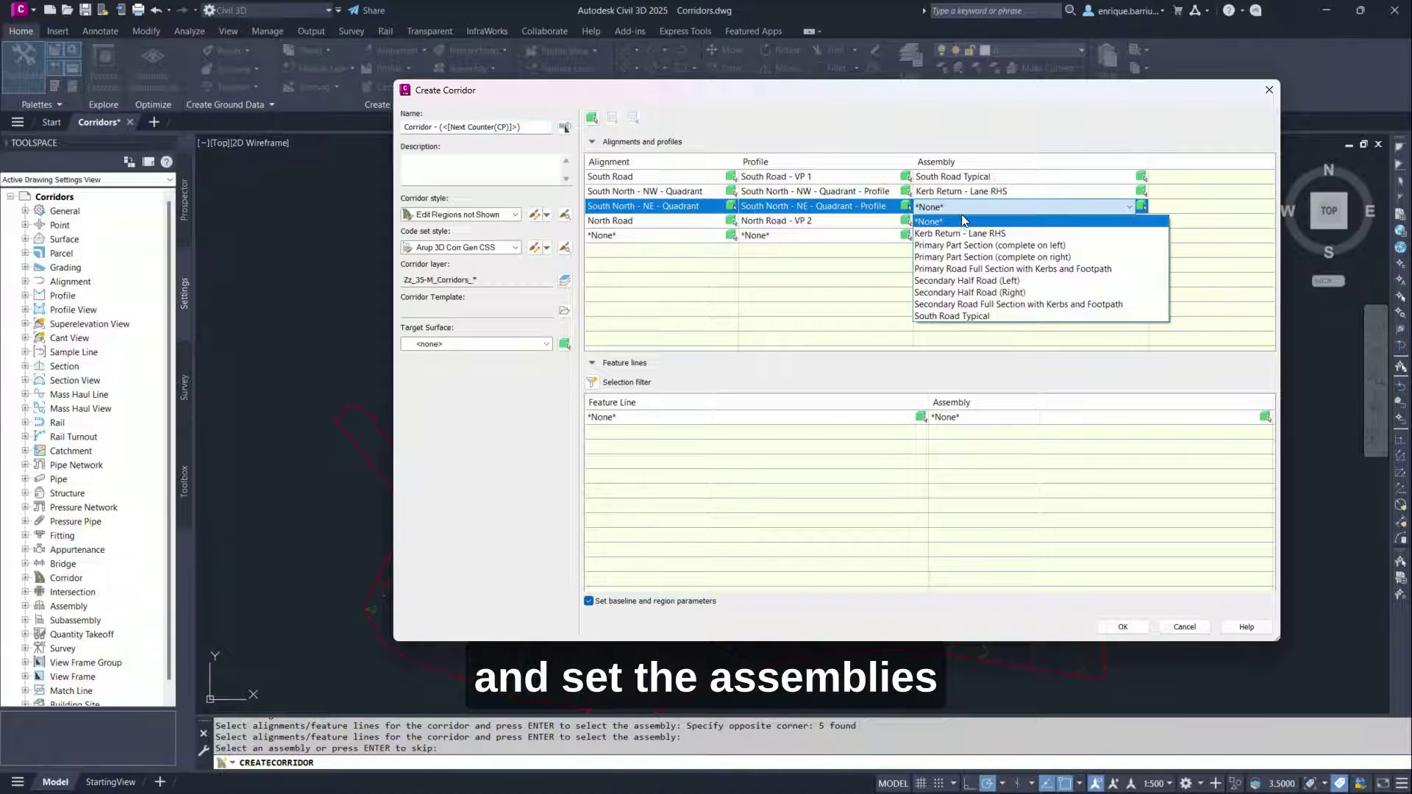
click(958, 233)
click(963, 221)
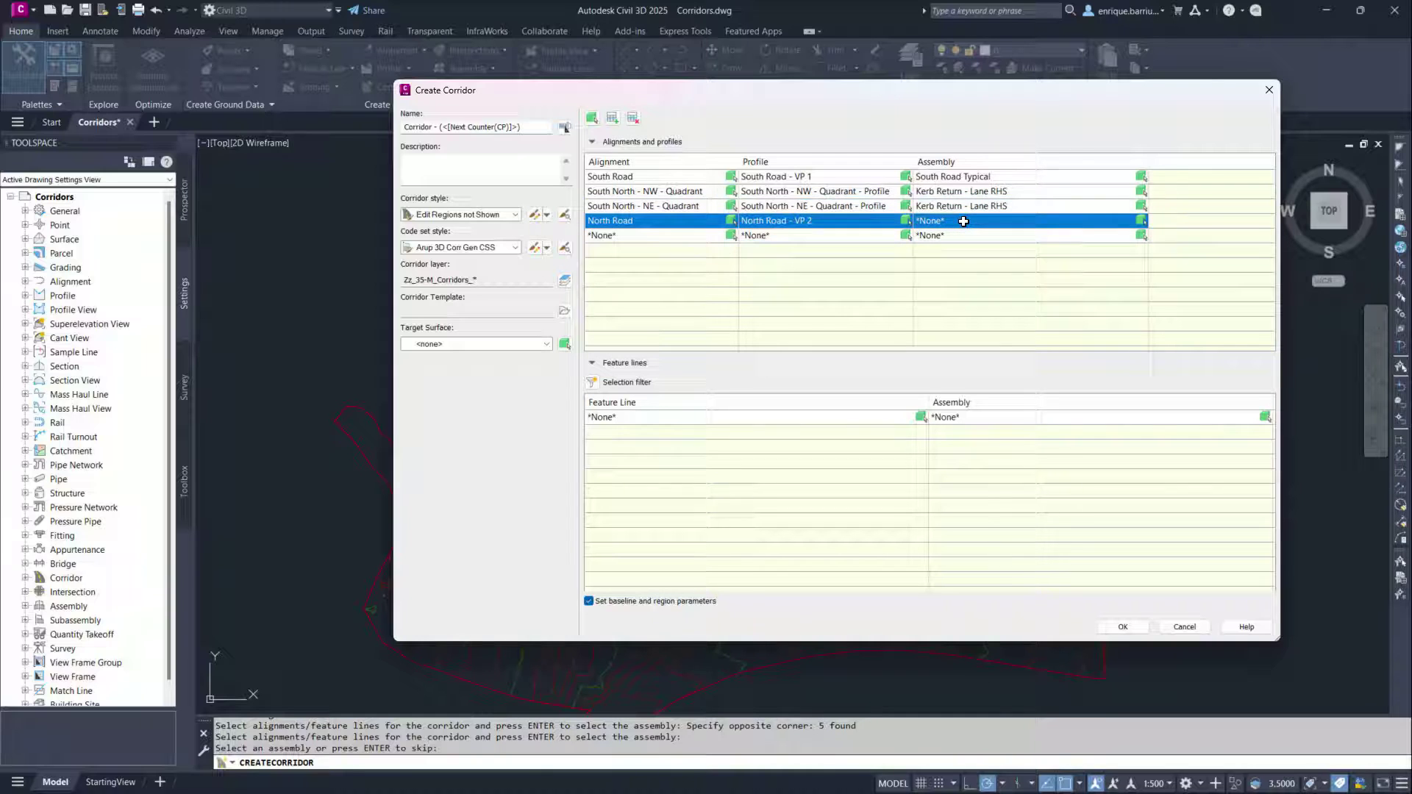
click(963, 220)
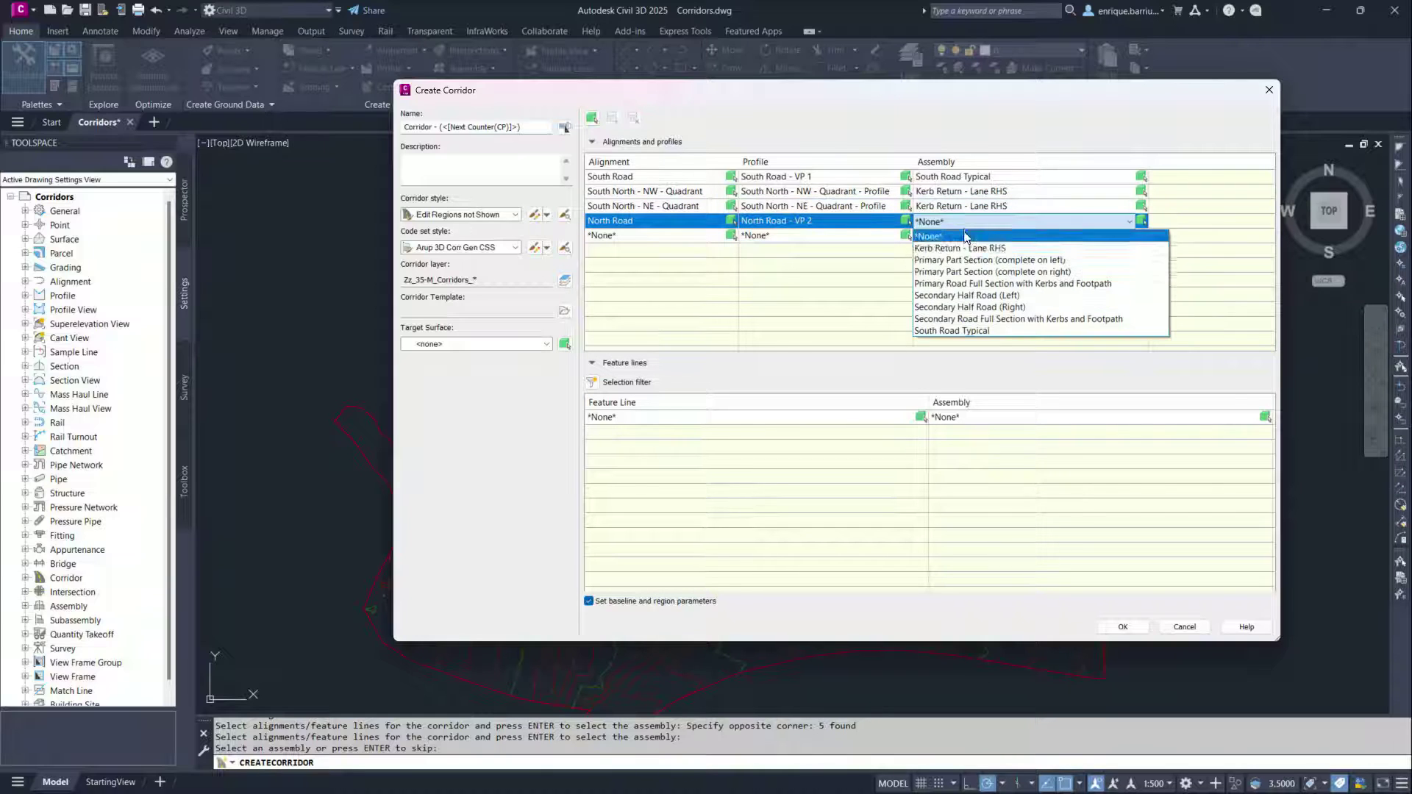
click(968, 322)
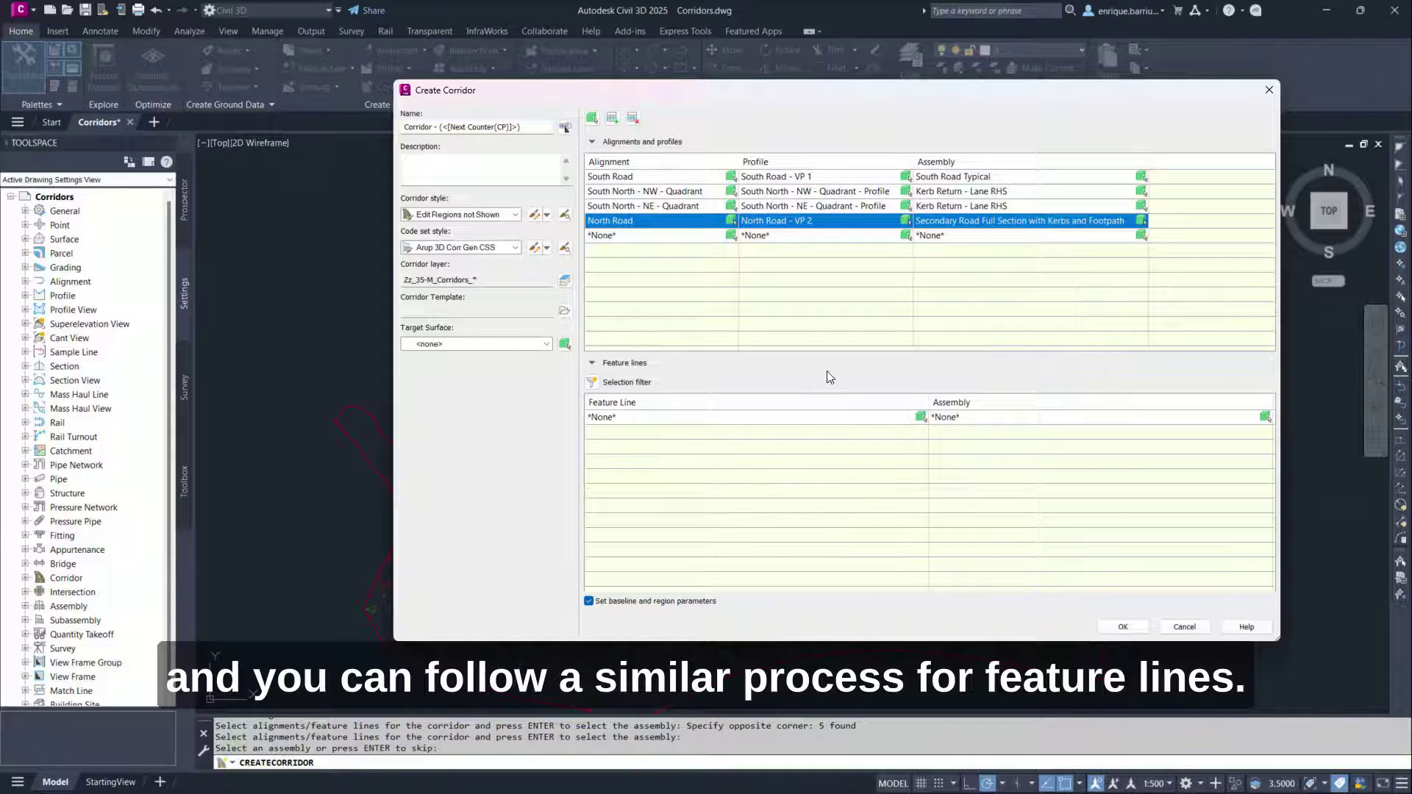
click(593, 382)
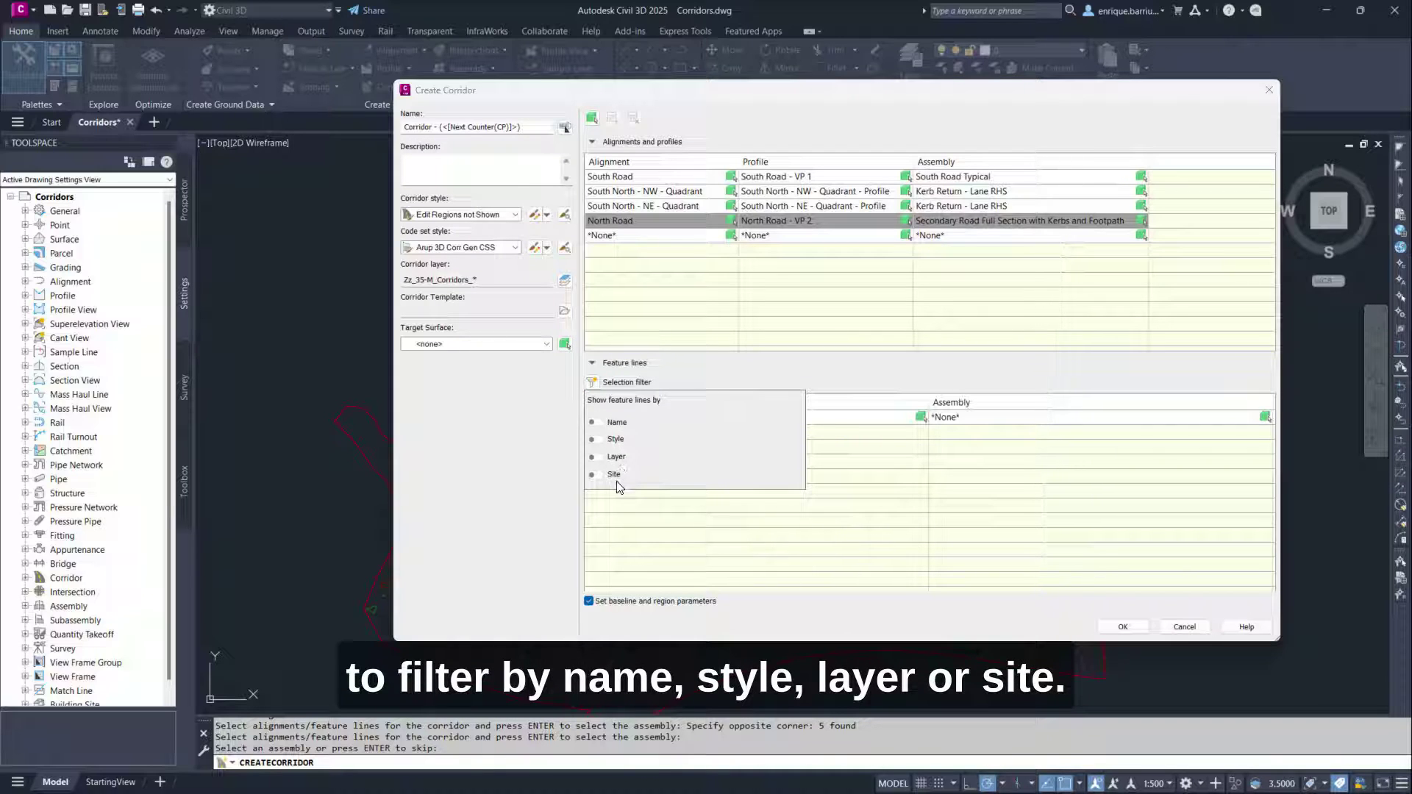
Step: Create the corridor, accept the baseline and region parameters, confirm the rebuild, and select it
click(1123, 628)
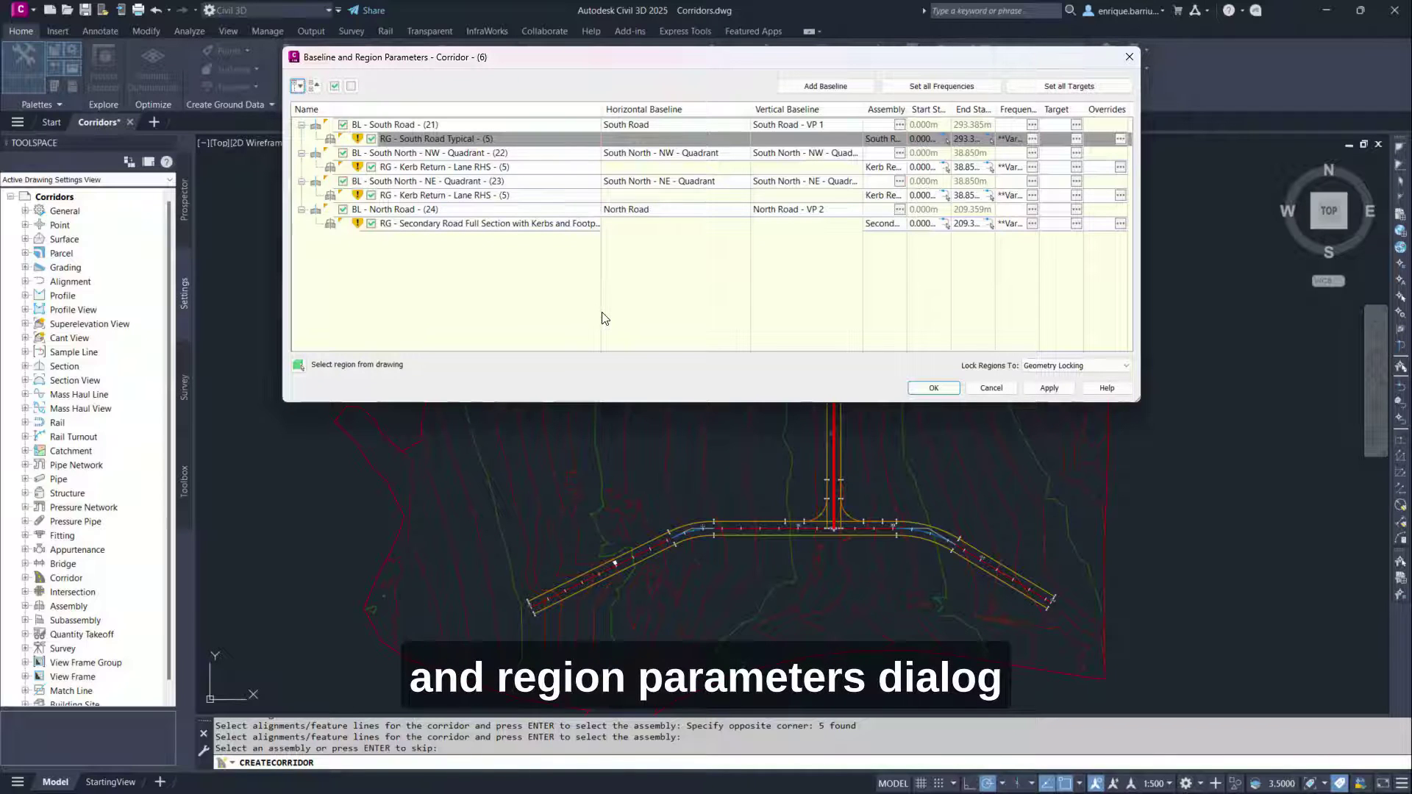
click(933, 388)
key(Return)
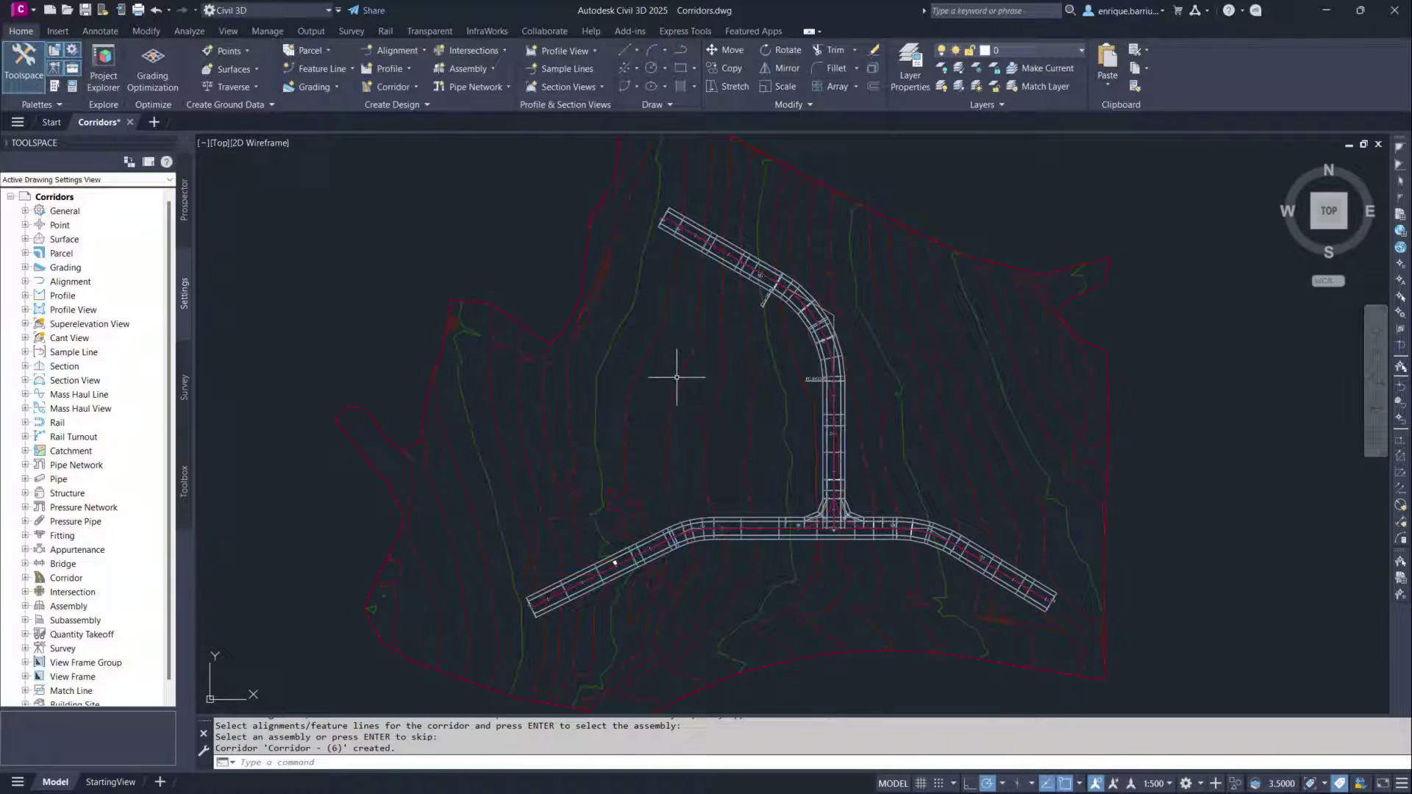
click(758, 258)
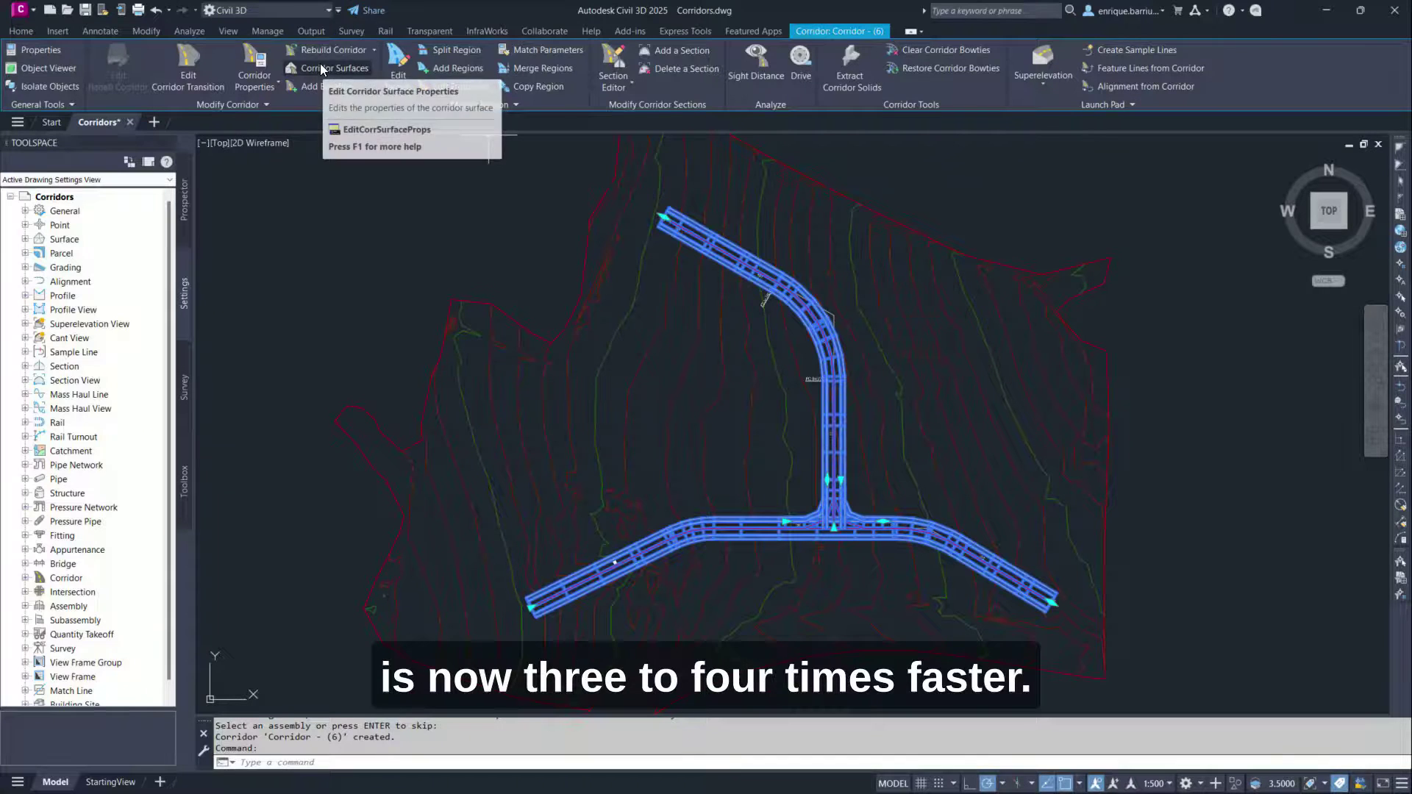
Step: Run the AECCFASTCORRIDORSURFACEBUILD setting from the command line
click(385, 764)
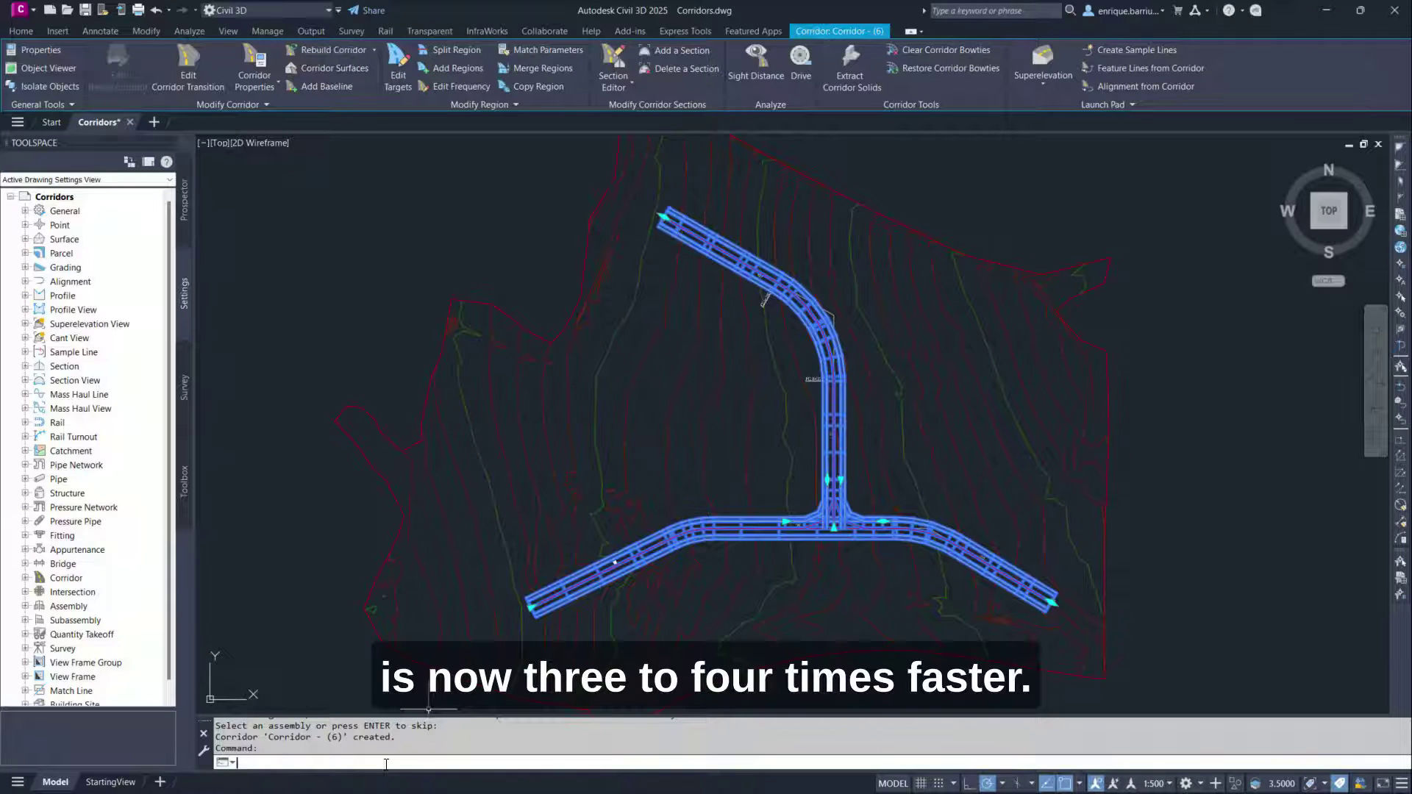
text(AECCFASTCORRIDORSURFACEBUILD)
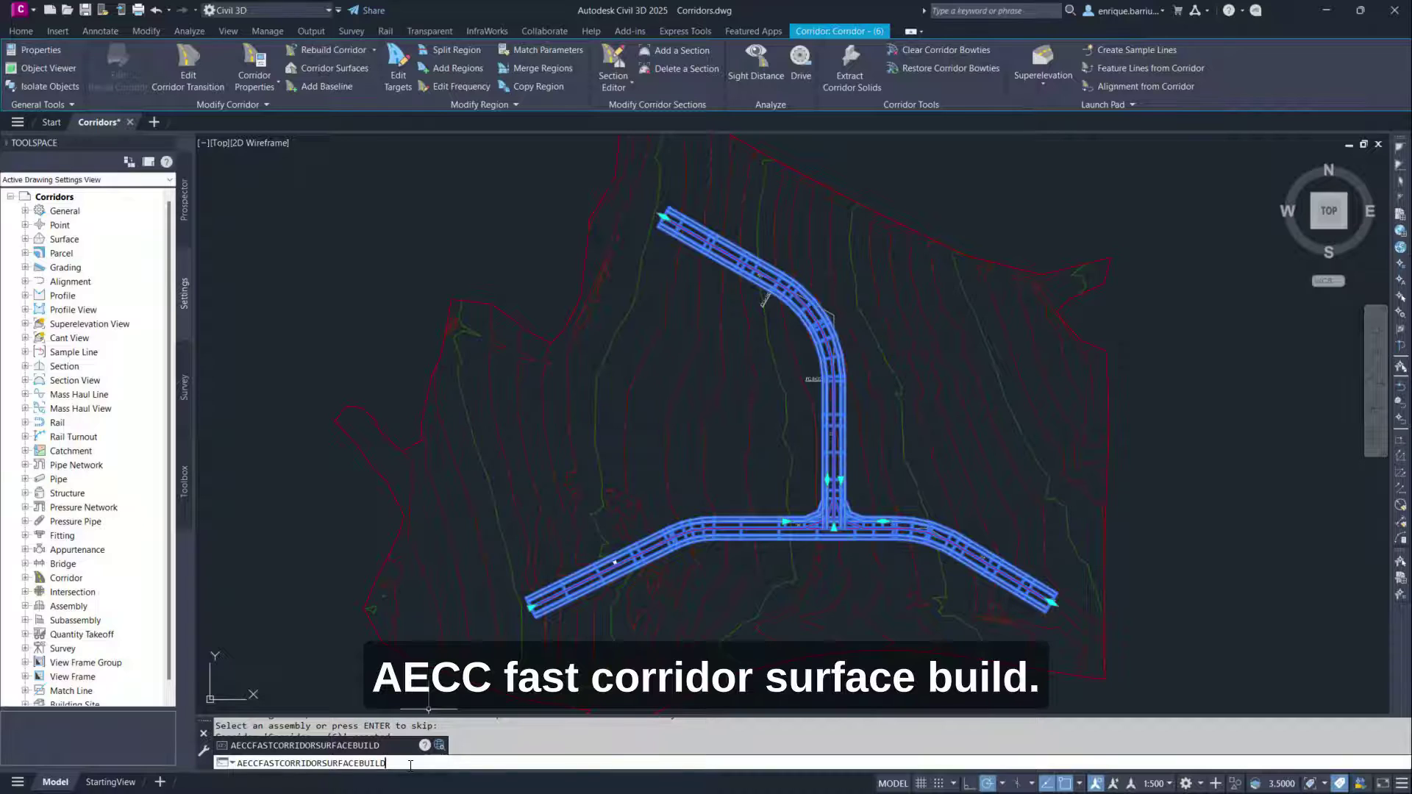
key(Return)
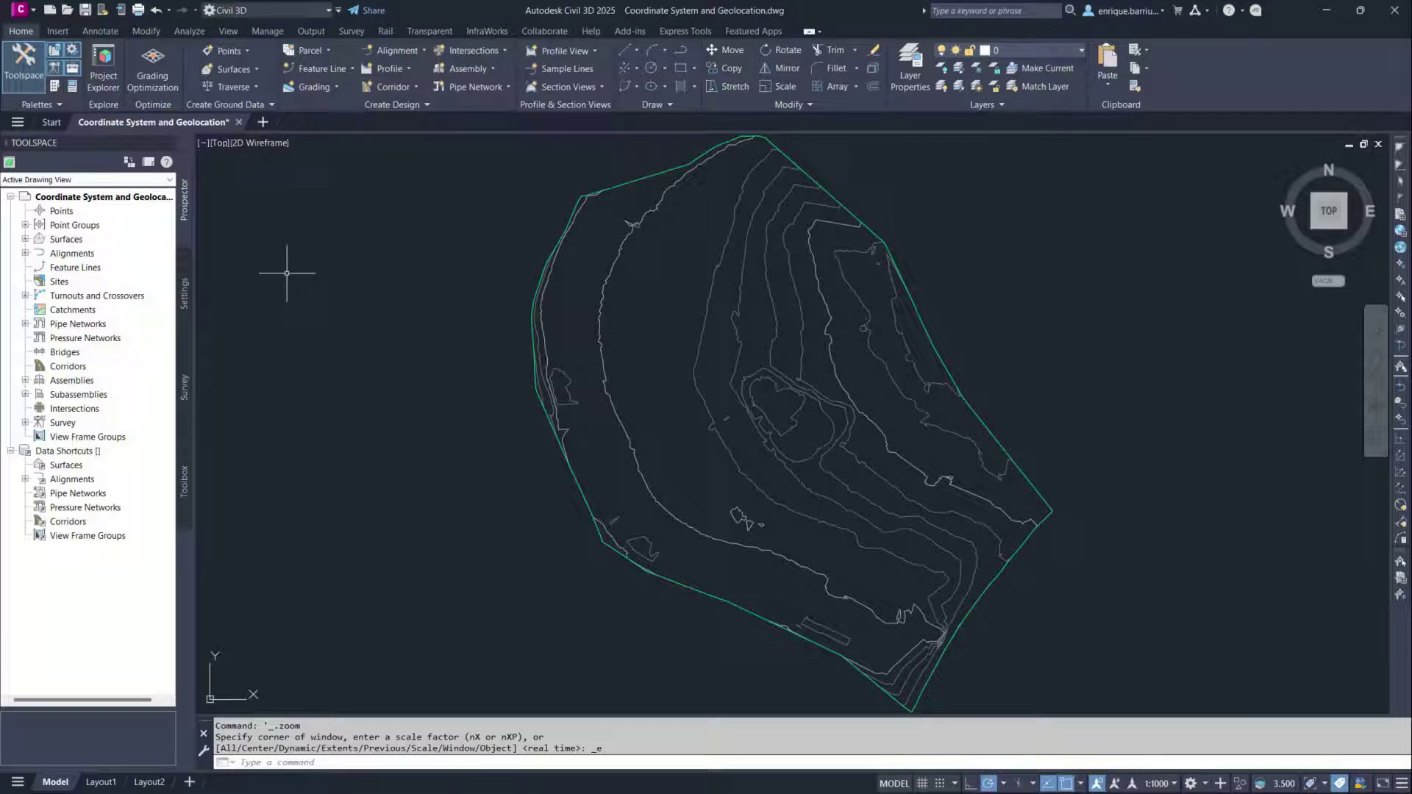
Step: Check the drawing's coordinate settings without changes, then run GEOCSASSIGN
click(184, 285)
right_click(118, 199)
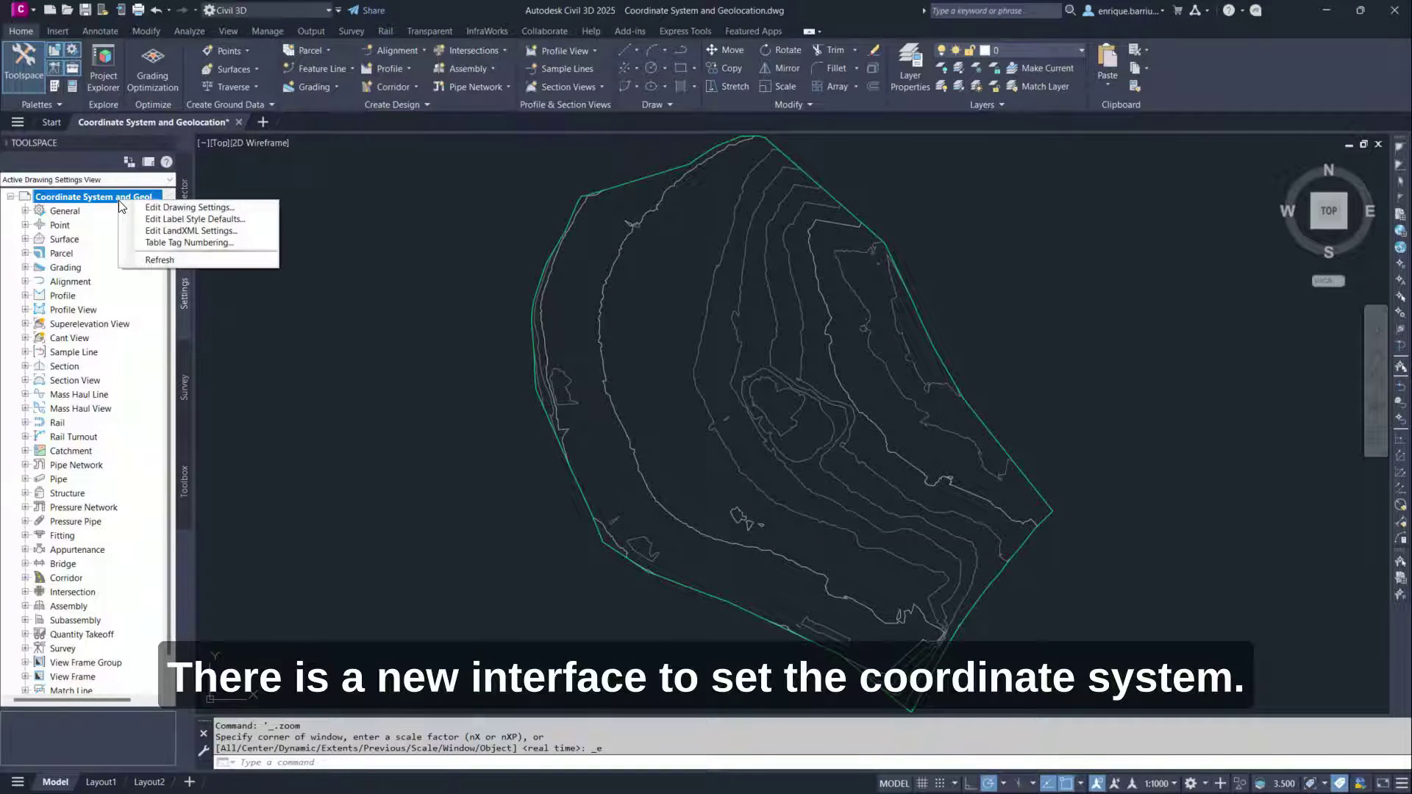
click(144, 209)
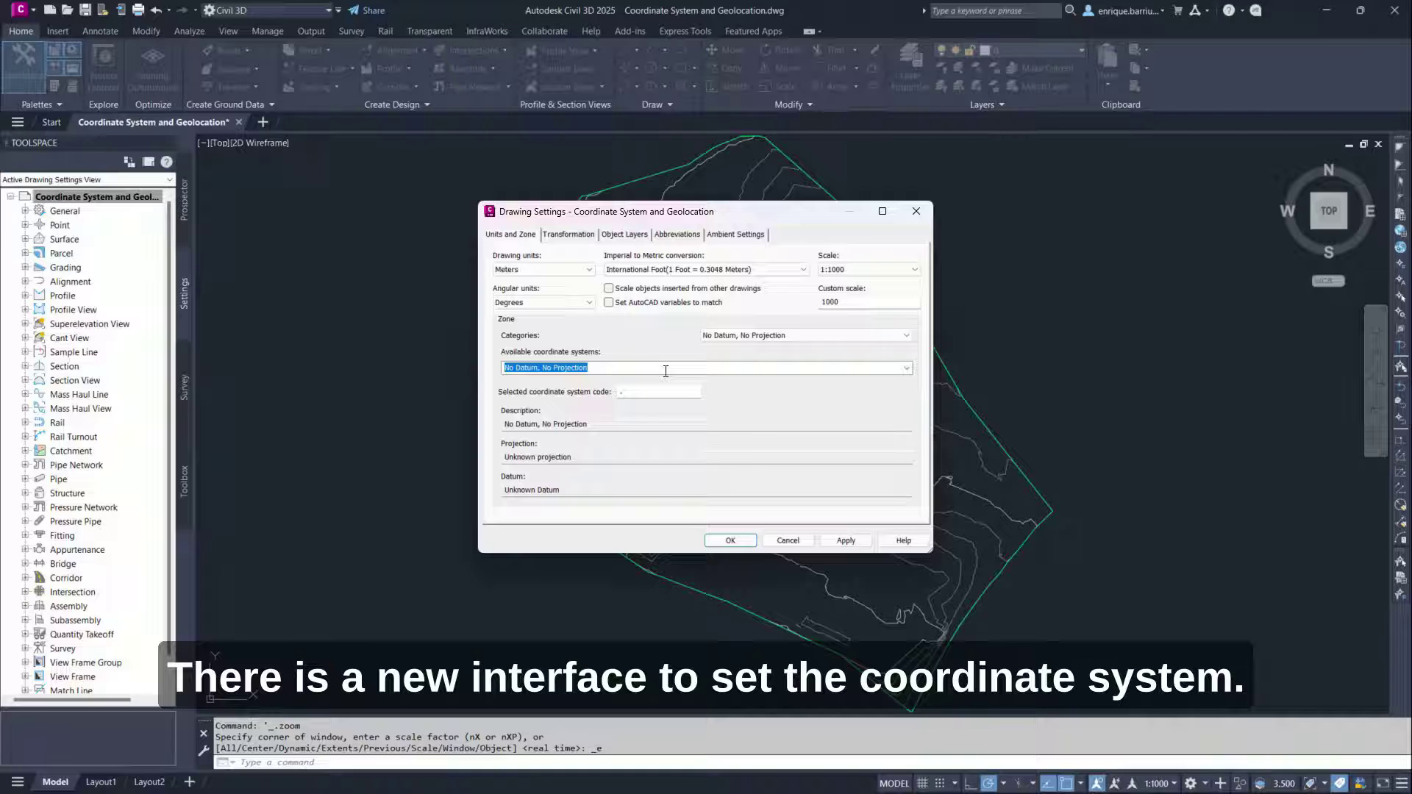
click(787, 540)
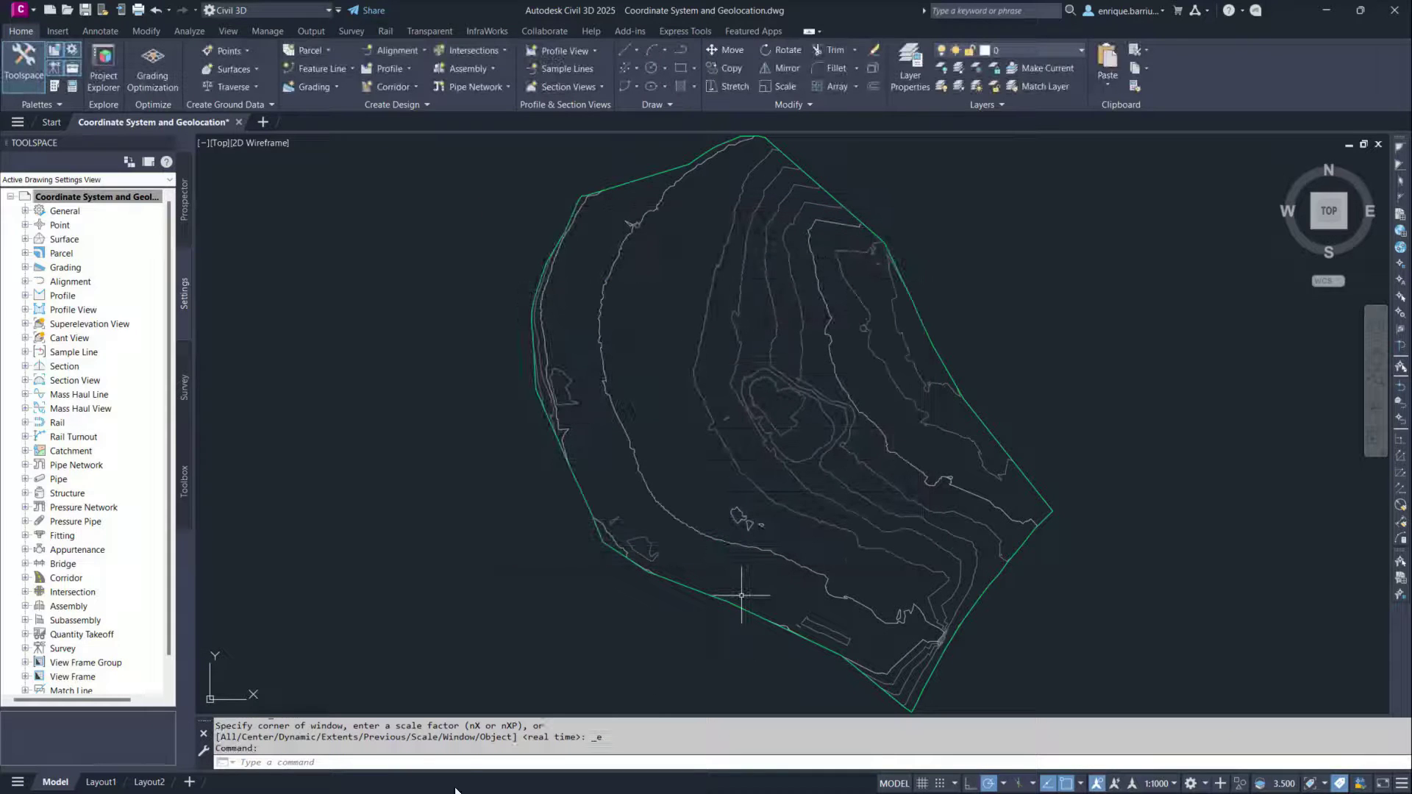
text(GEOCSASSIGN)
key(Return)
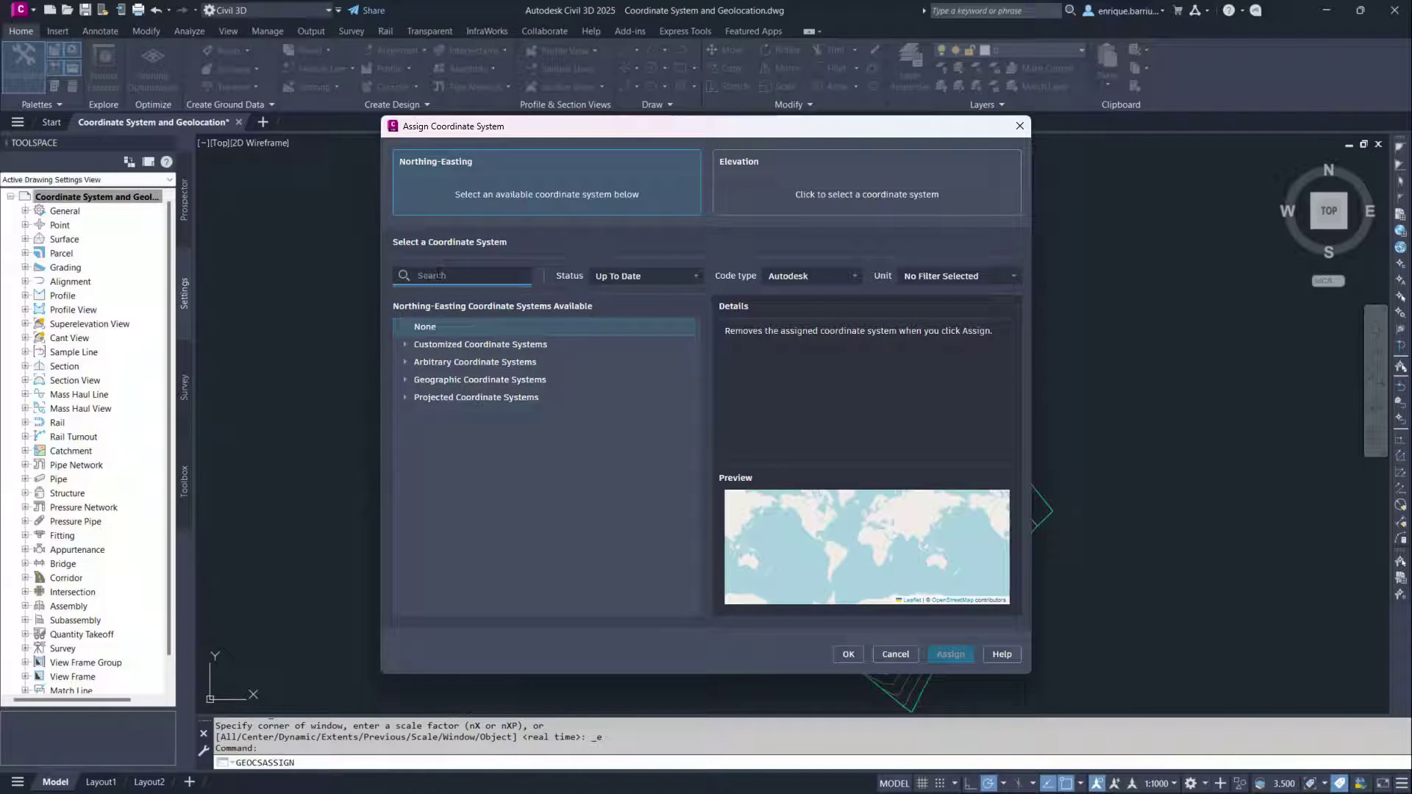
Step: Search 'british' and assign OSGB1936.NationalGrid as the horizontal coordinate system
text(british)
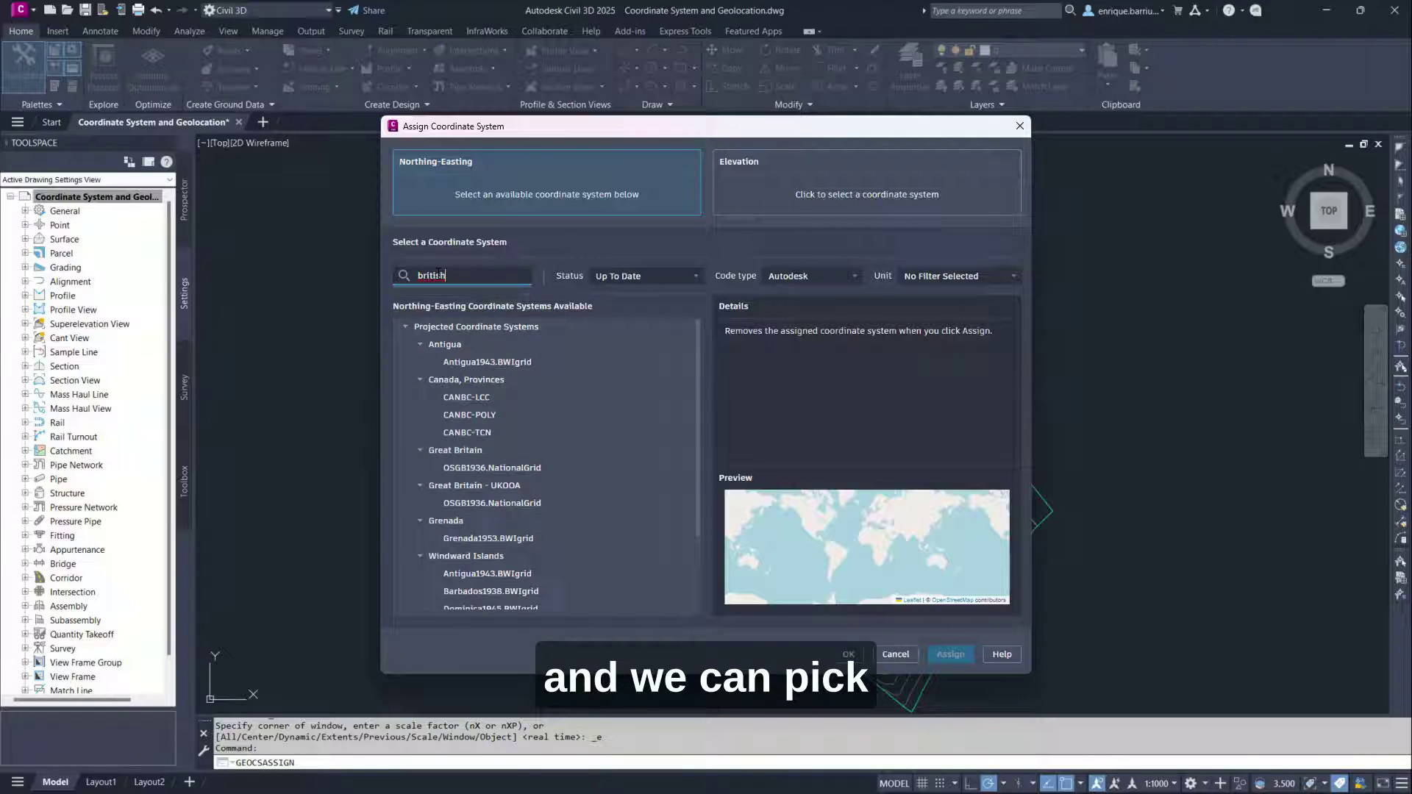
click(519, 468)
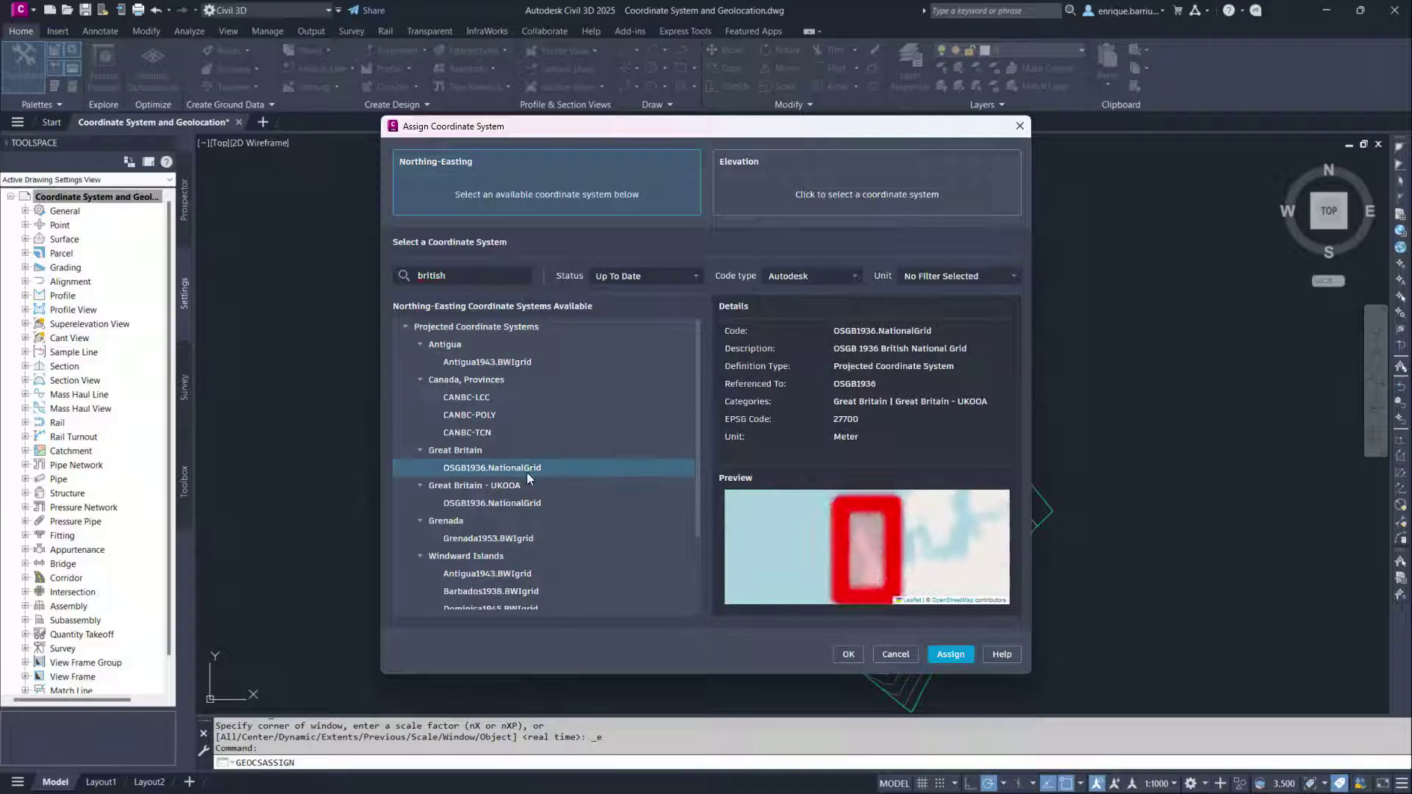
click(951, 653)
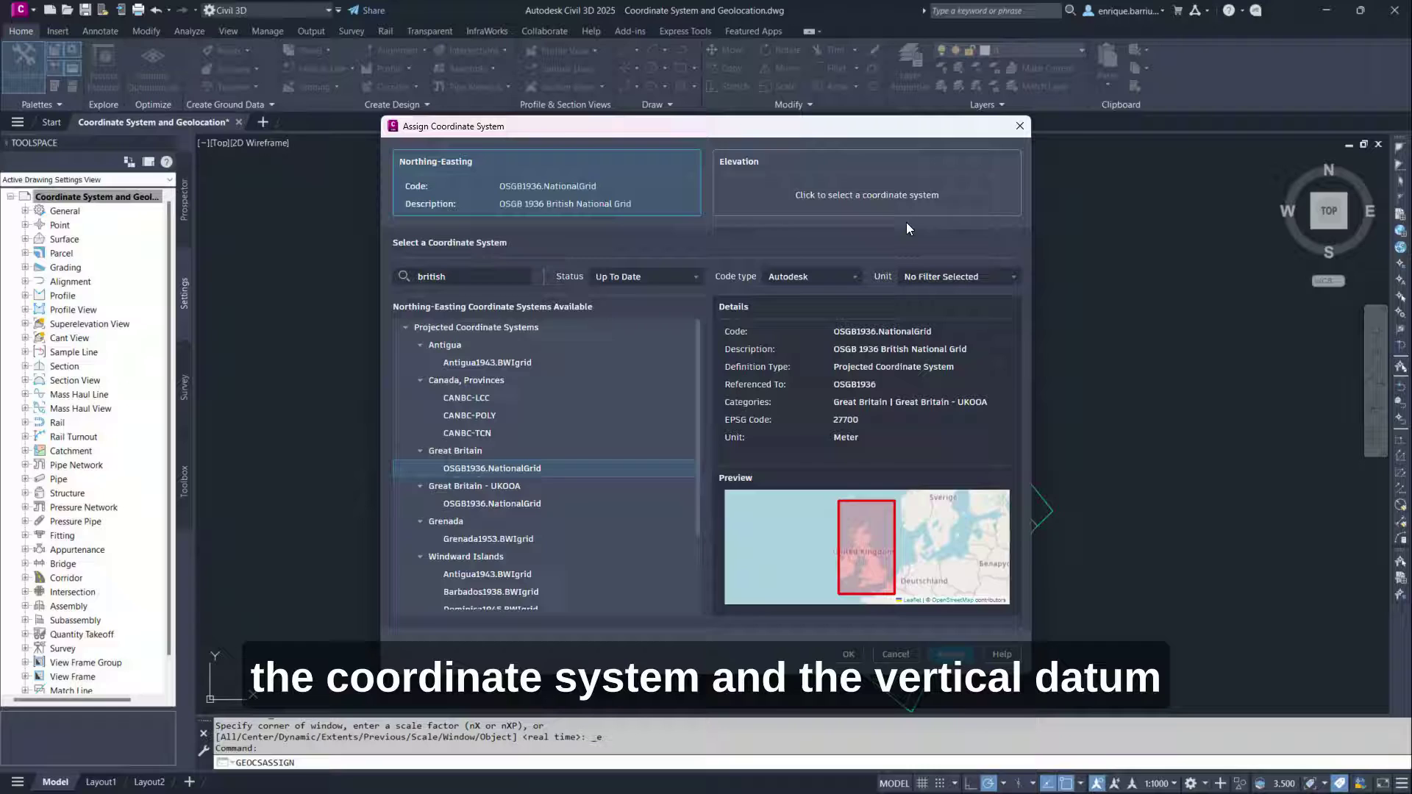
Step: Assign ODN_height under Gravity Related > Great Britain as the elevation datum
click(910, 201)
drag(466, 286, 377, 270)
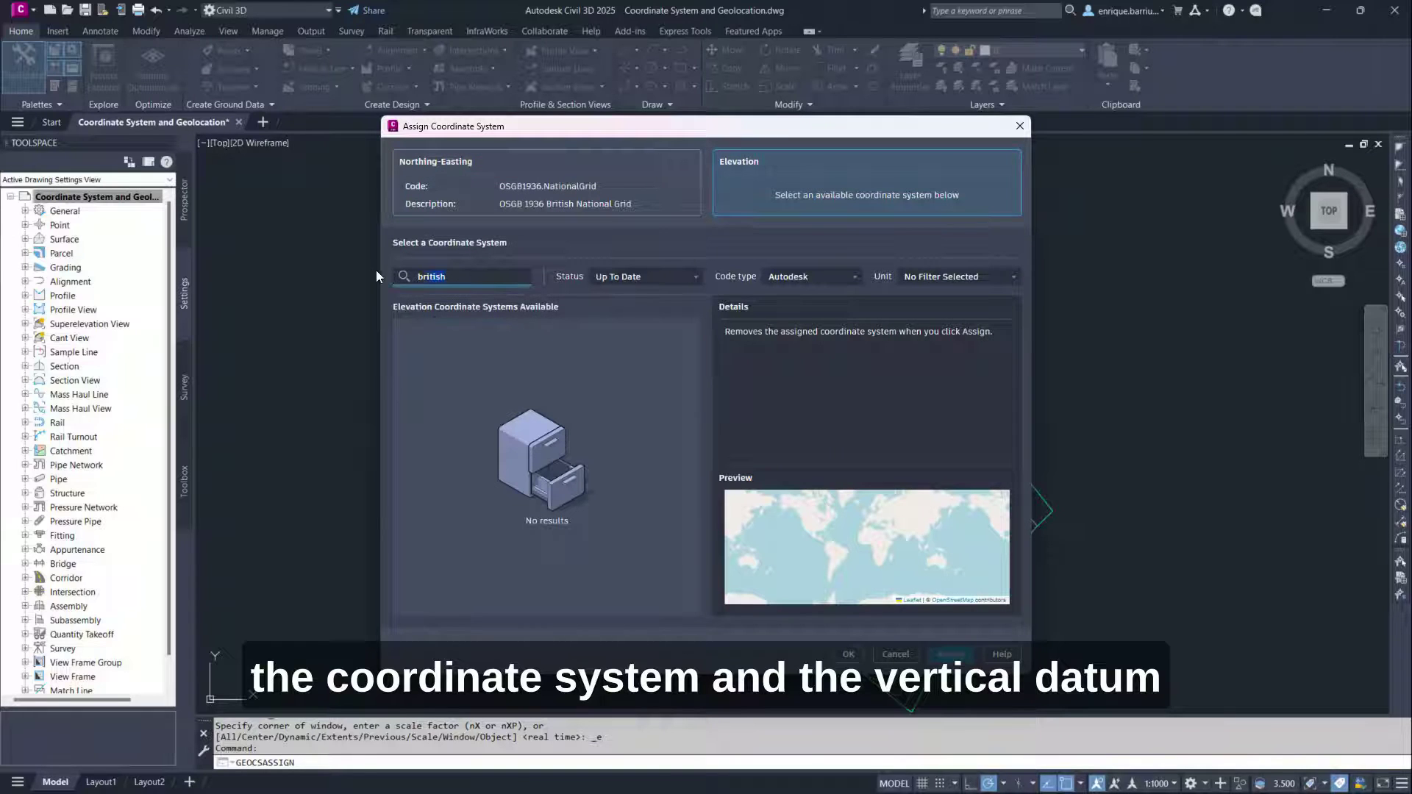
key(BackSpace)
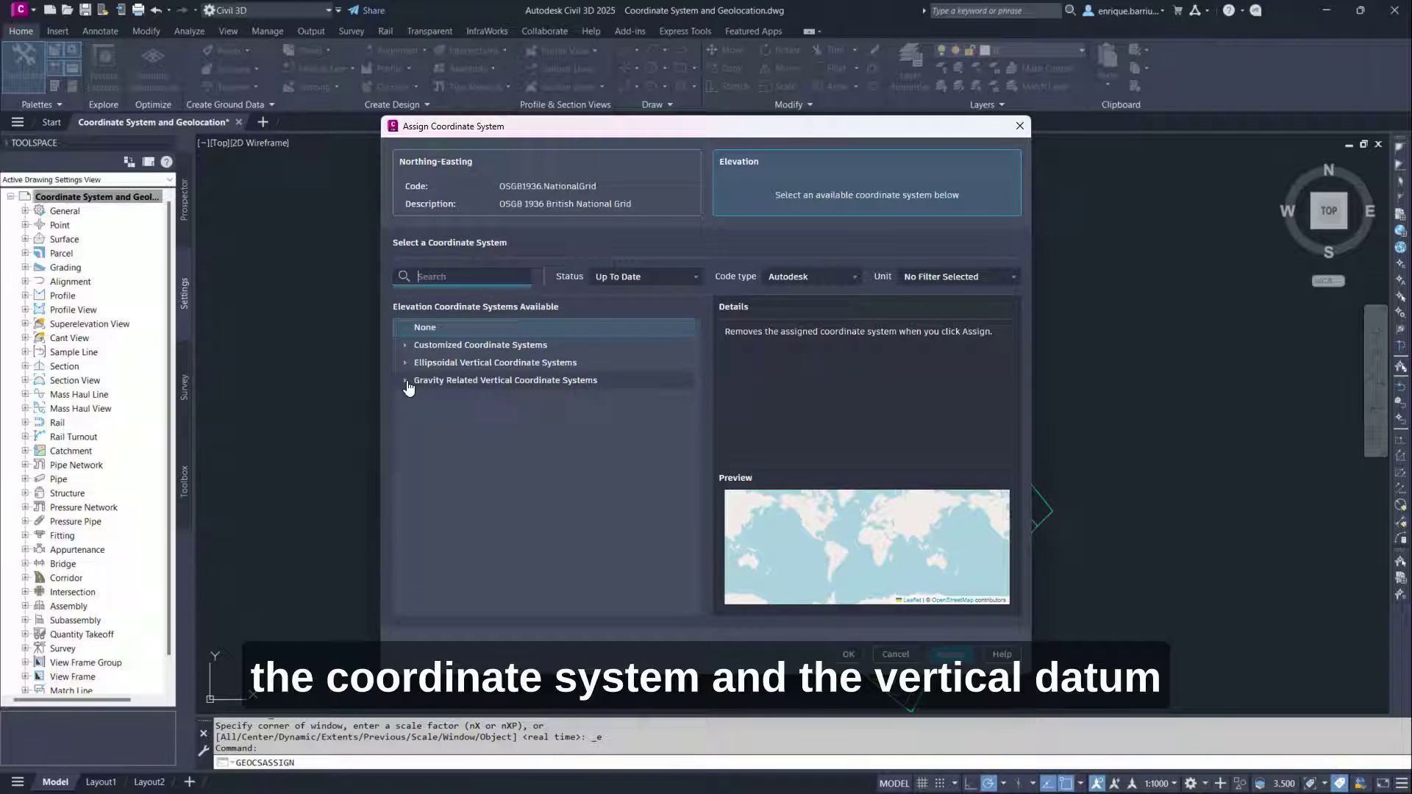
click(405, 381)
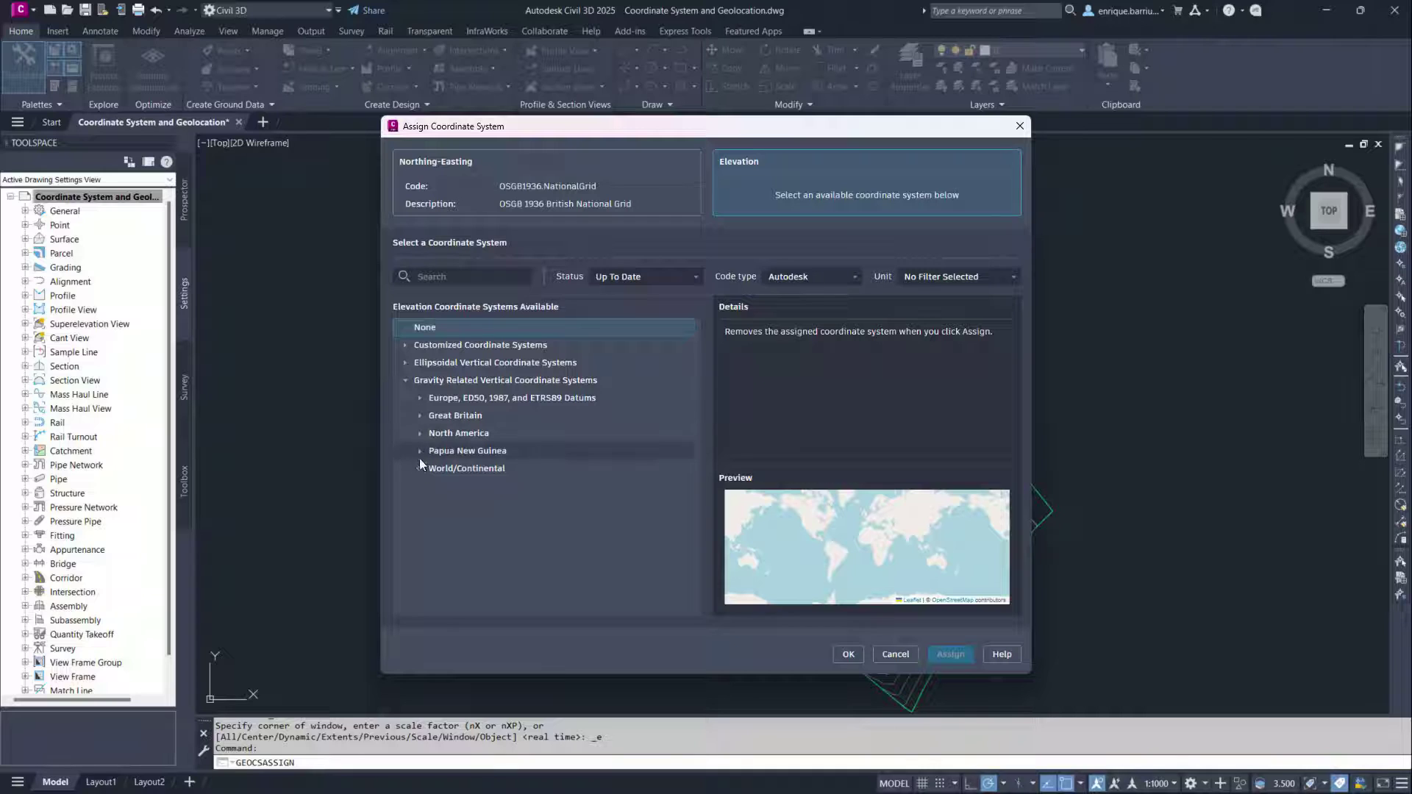
click(420, 416)
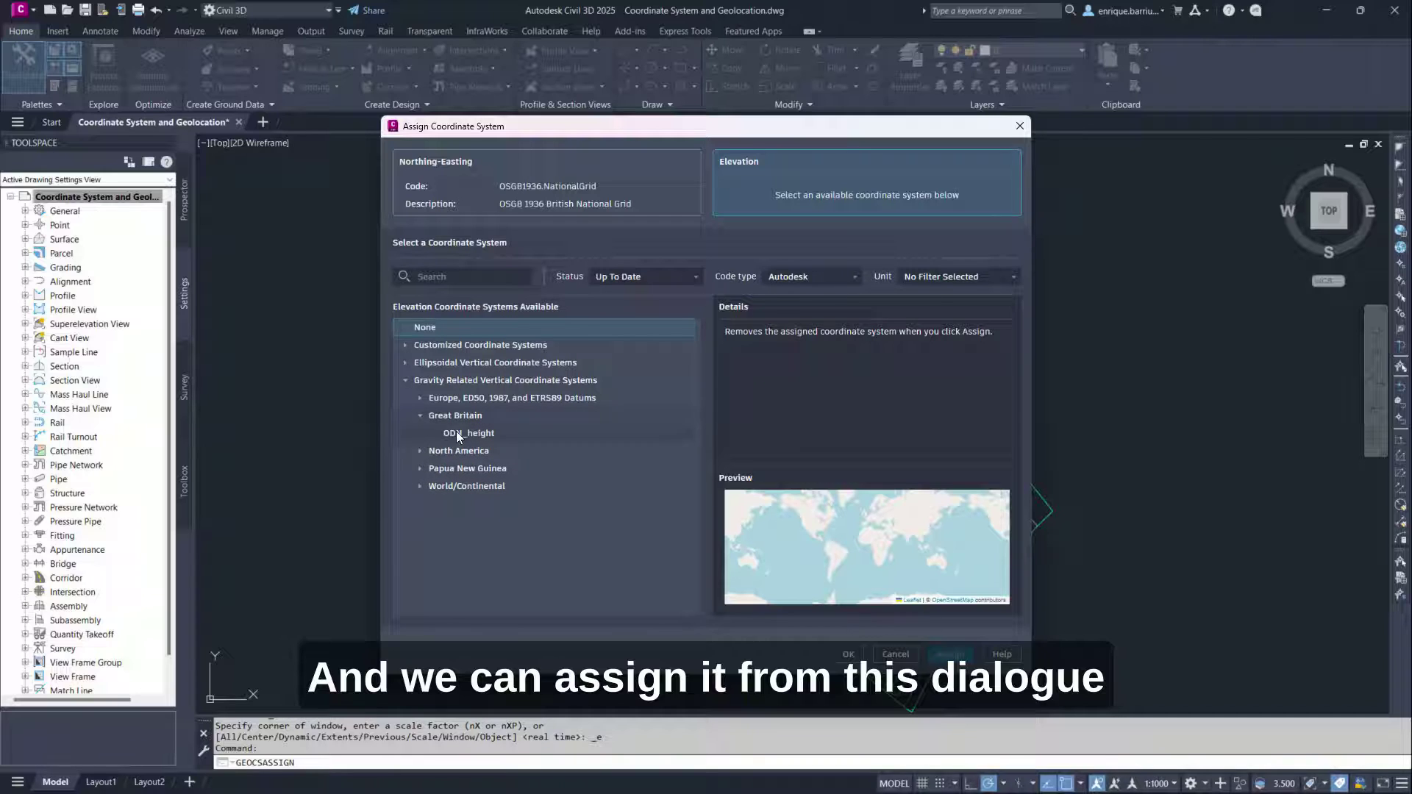
click(457, 434)
click(953, 653)
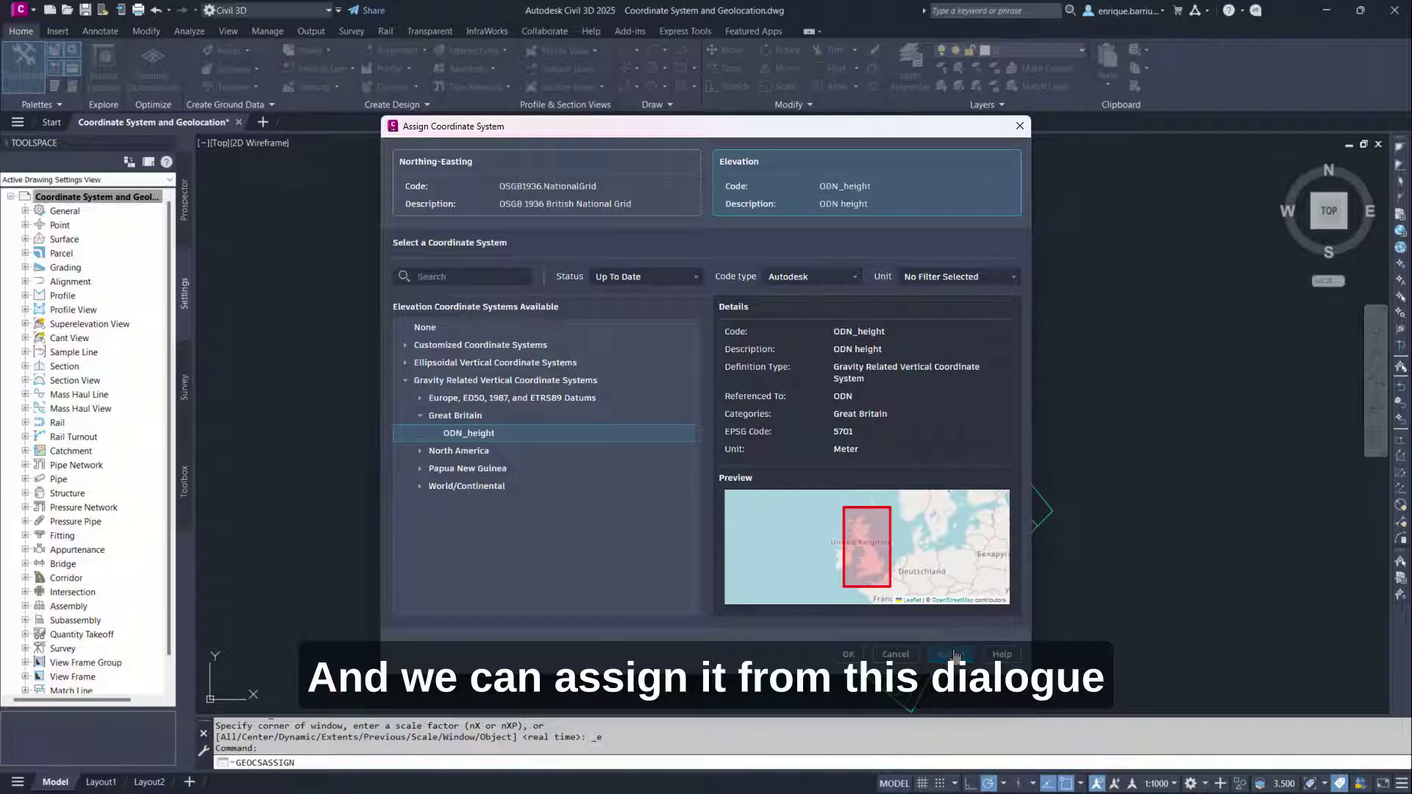
click(848, 653)
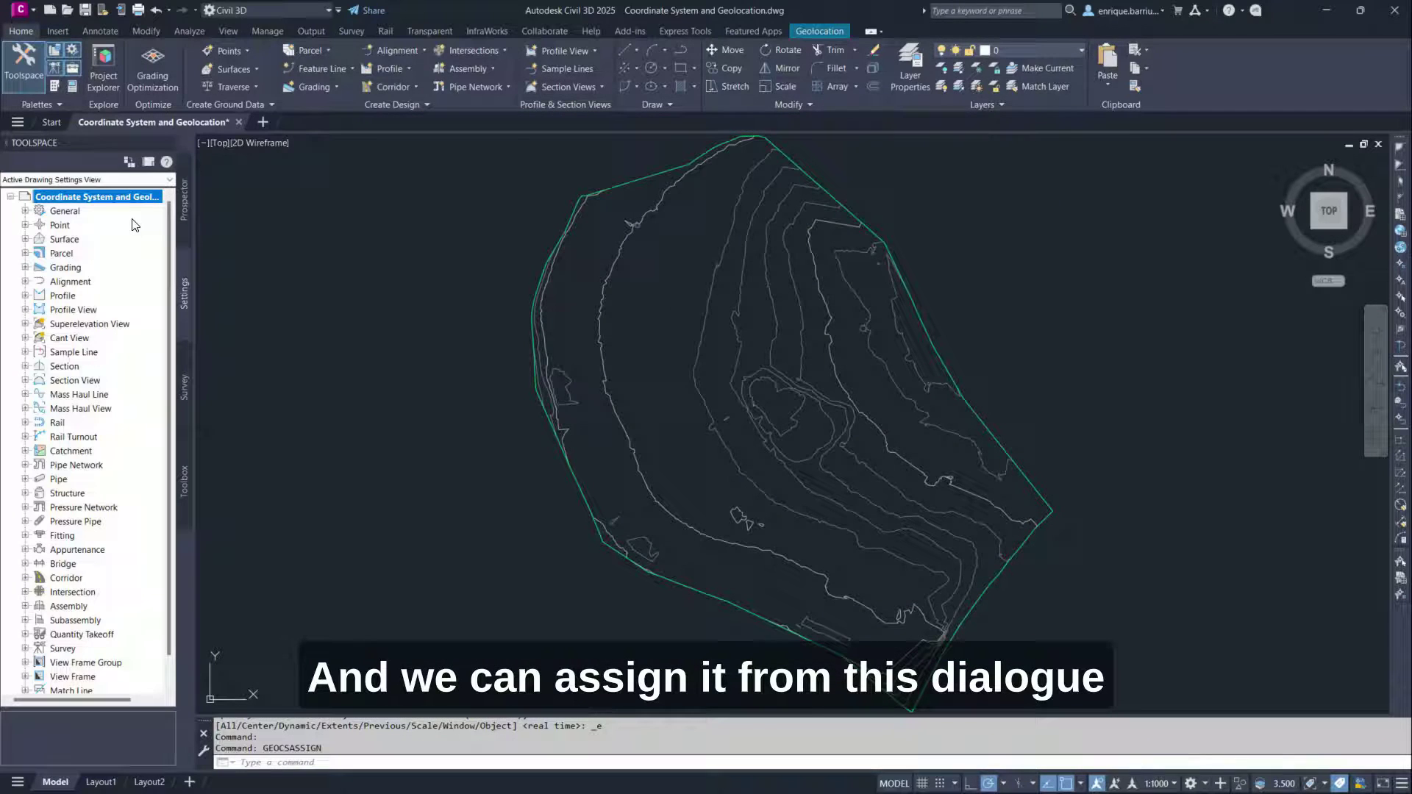
right_click(128, 197)
click(180, 210)
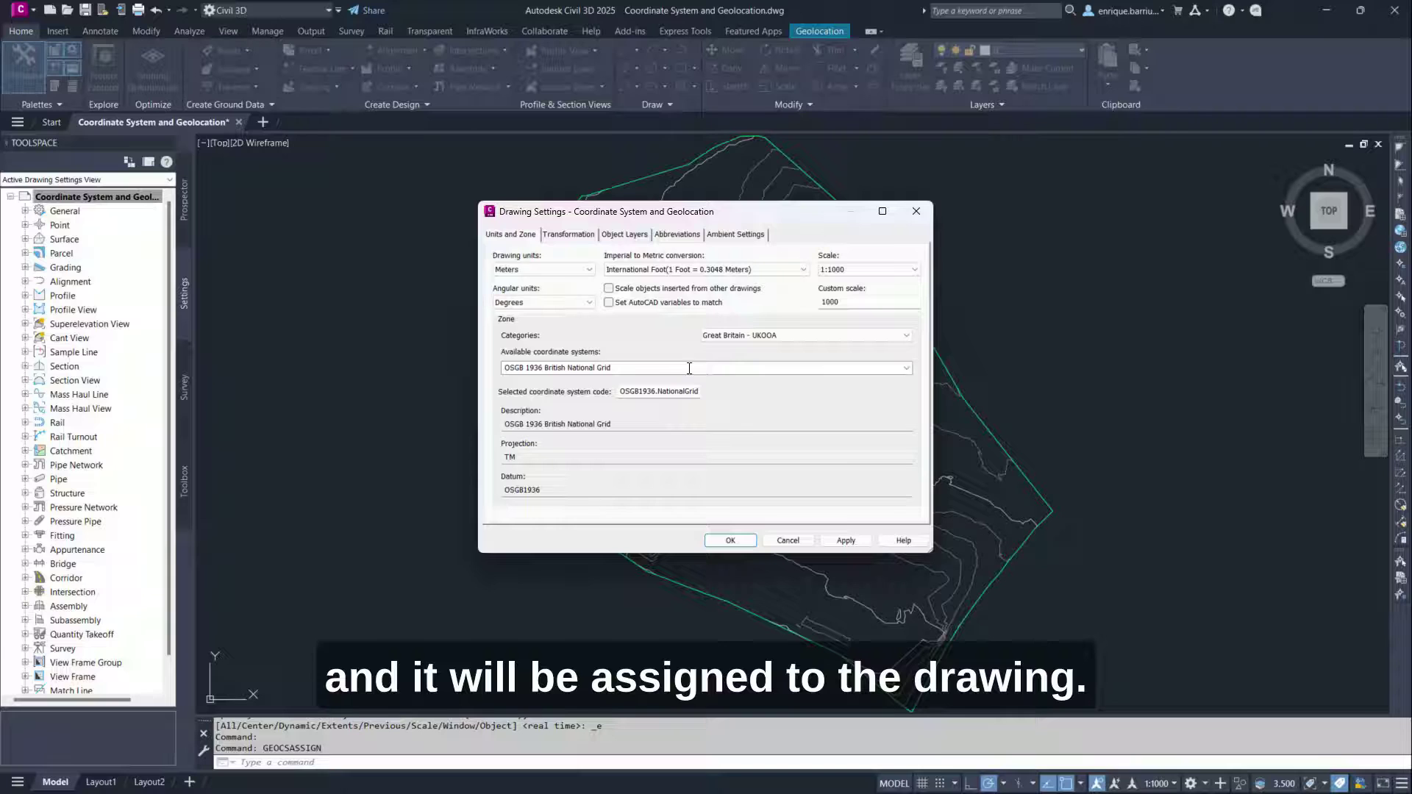
click(794, 539)
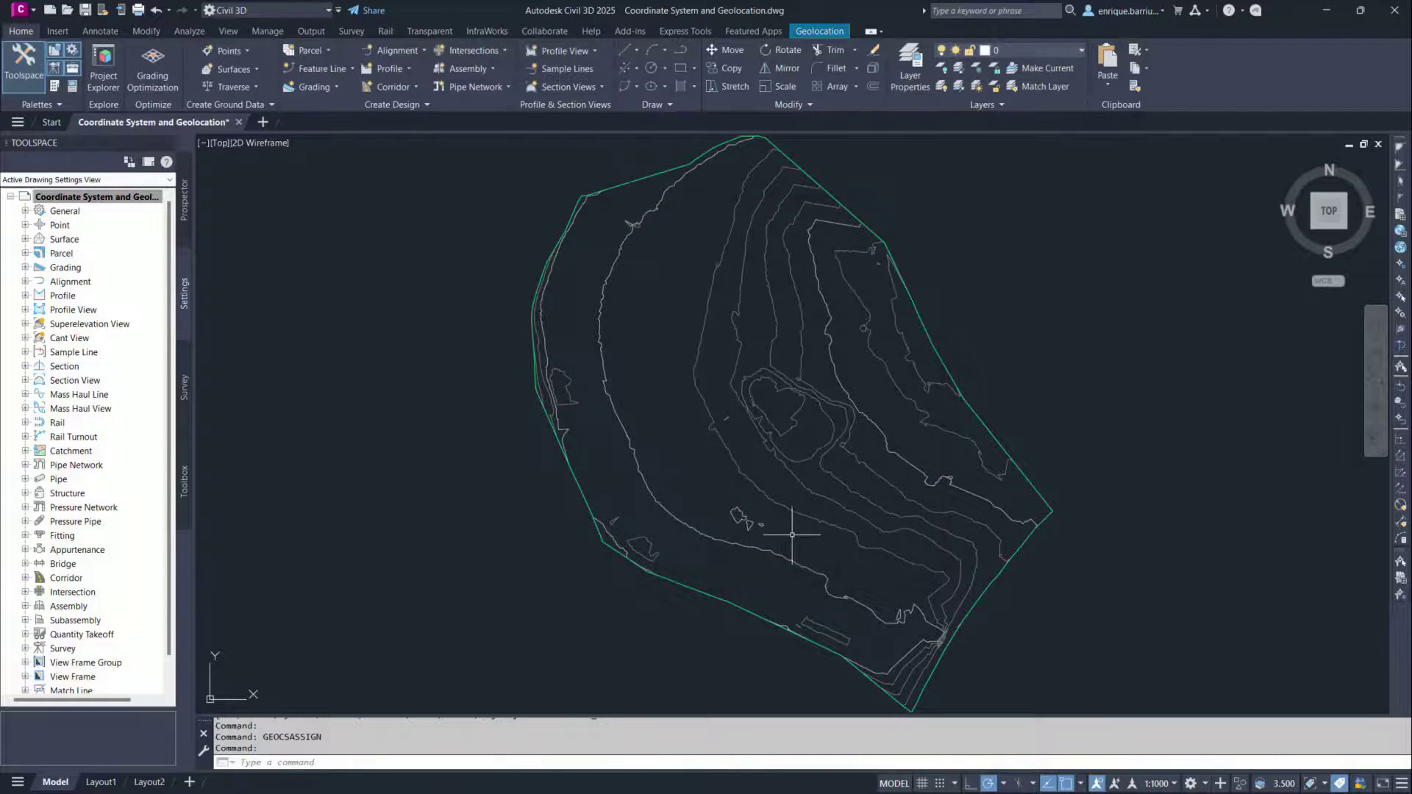
Step: Switch ENABLEVCSSUPPORT to on to enable vertical coordinate system support
click(513, 764)
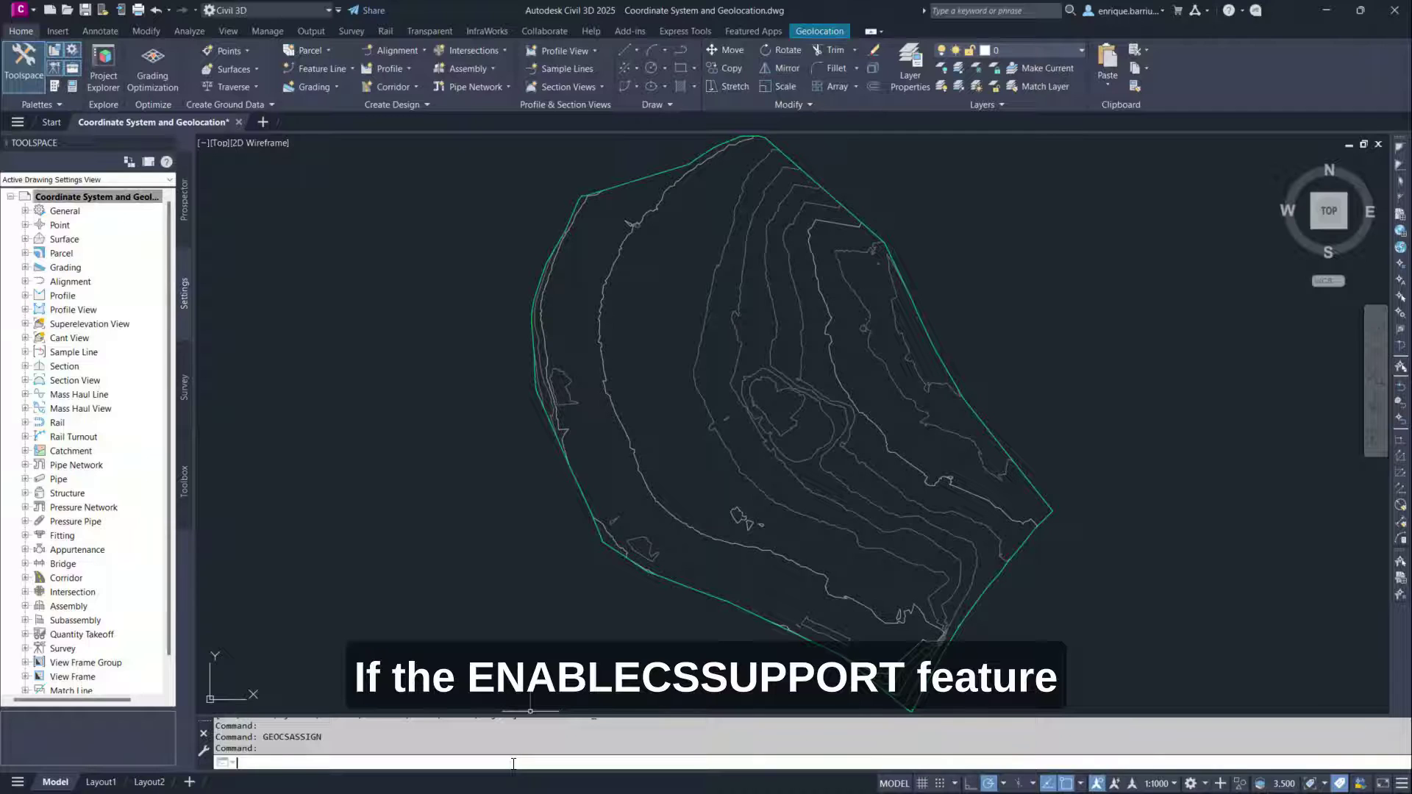
text(ENABLE)
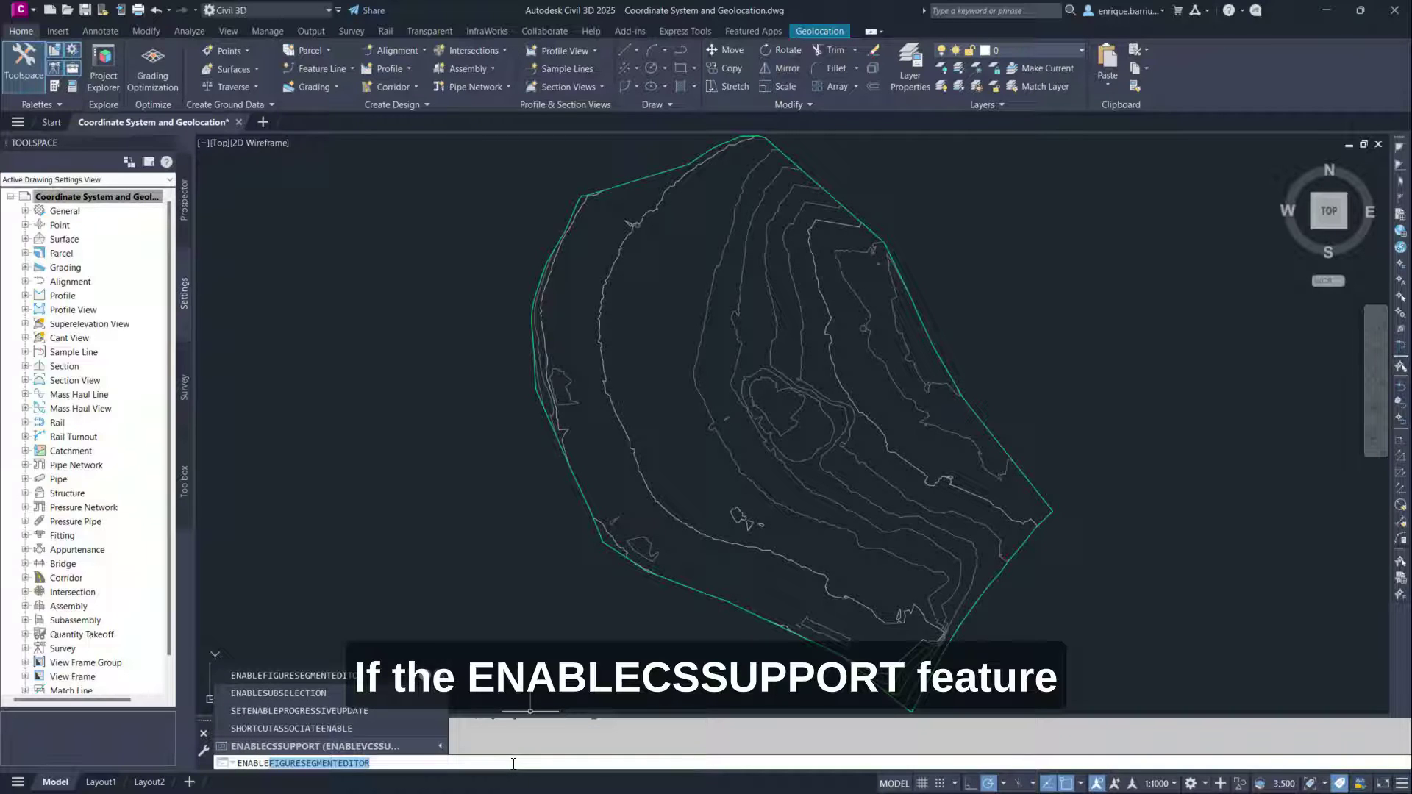
text(CSSUpp)
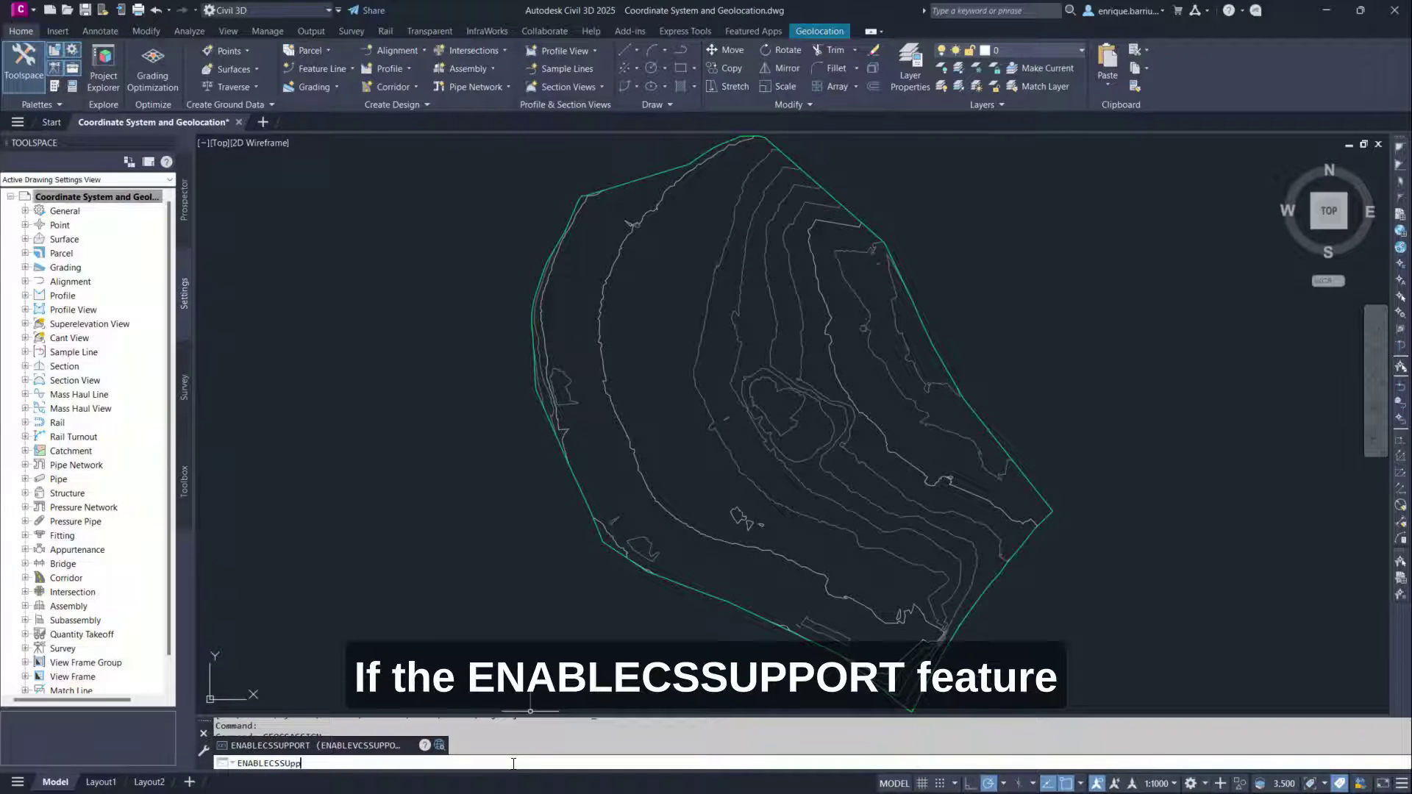
text(ORT)
key(Return)
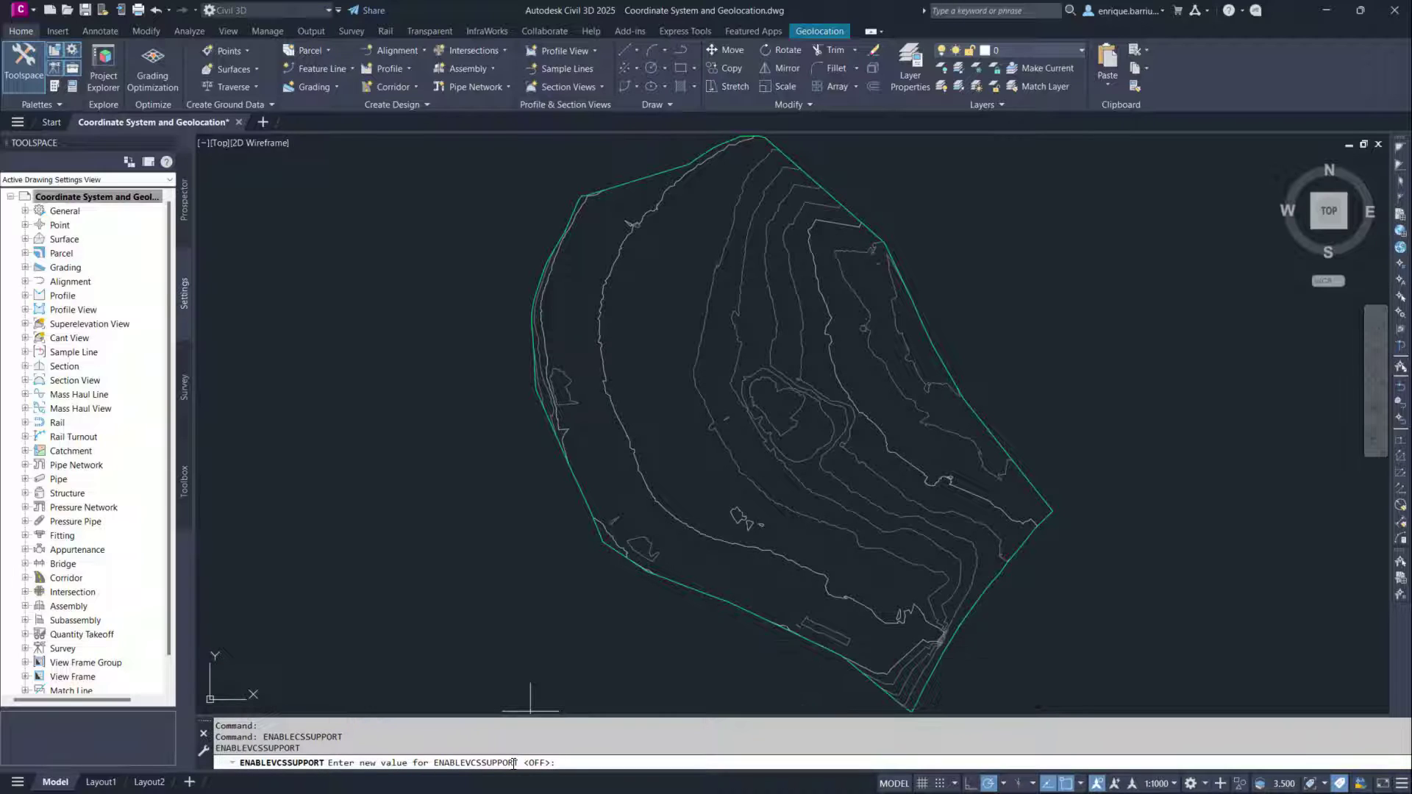
text(on)
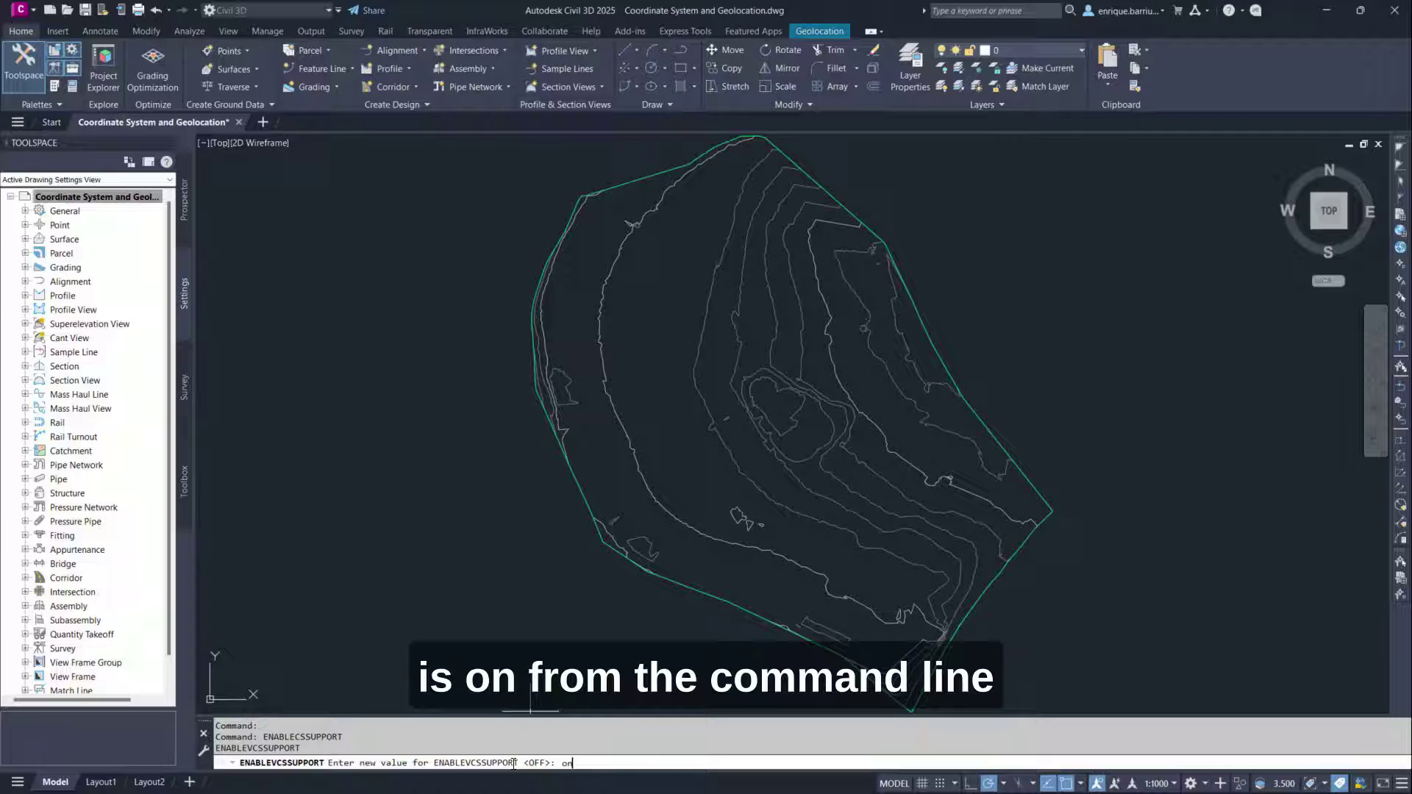
key(Return)
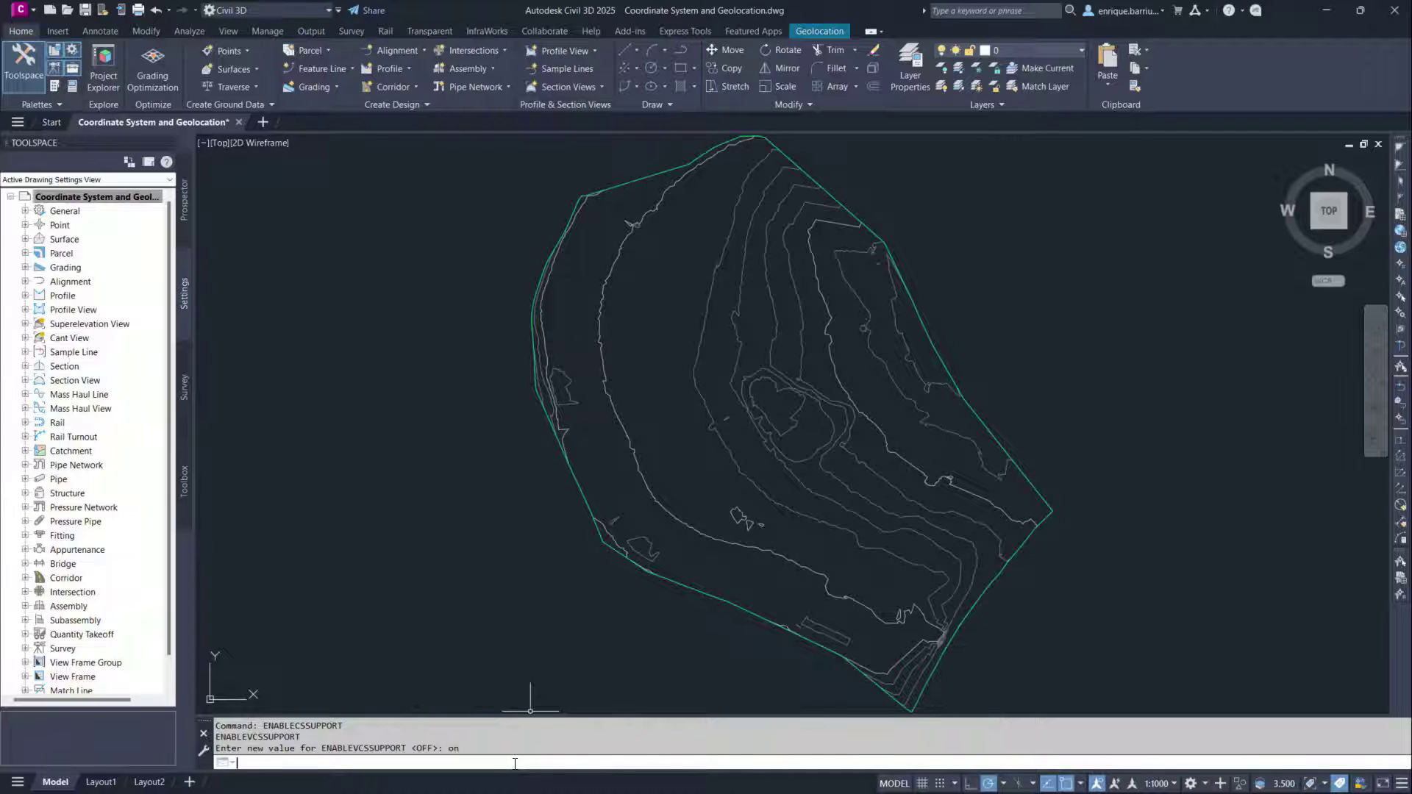
Step: In Prospector, expand Surfaces > EG > Definition
click(180, 193)
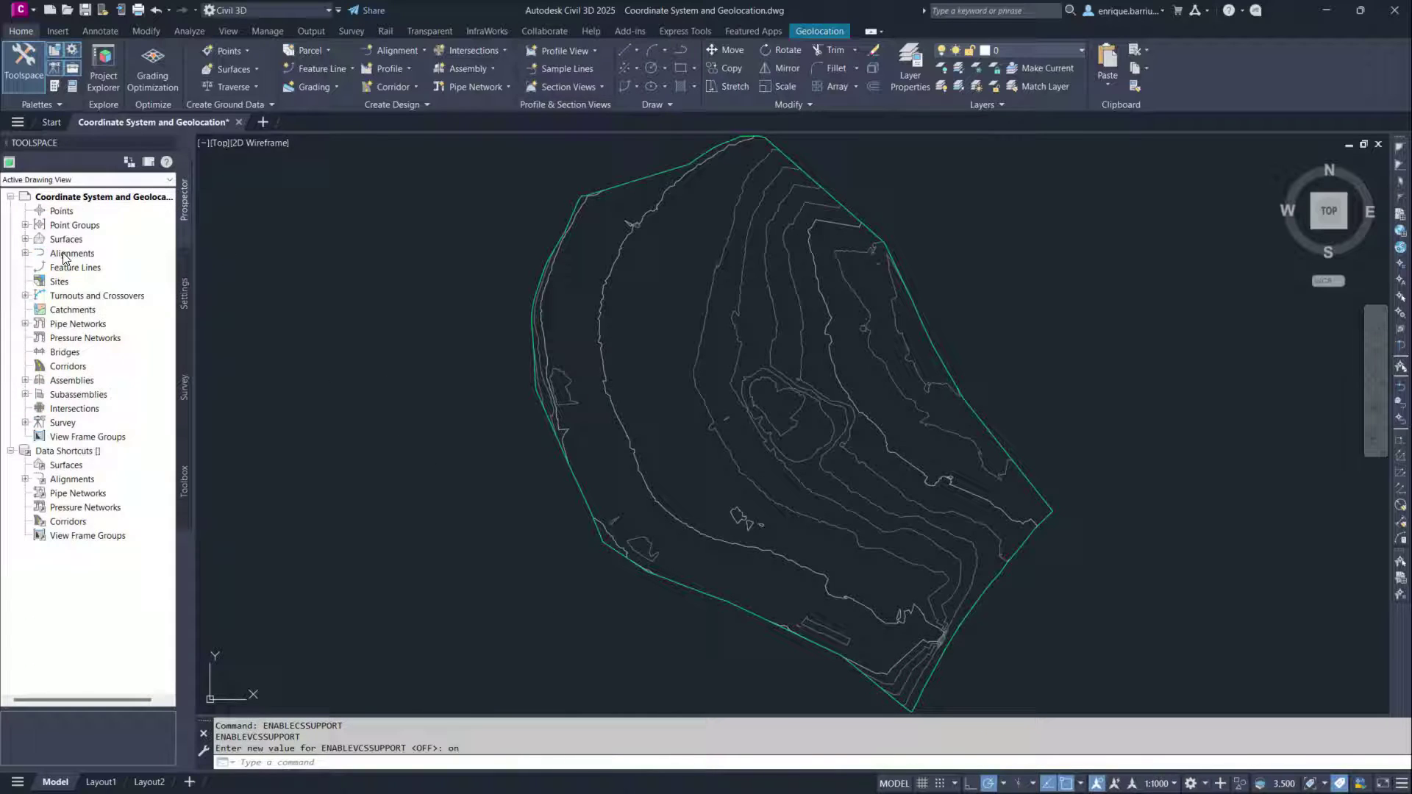
click(25, 238)
click(40, 253)
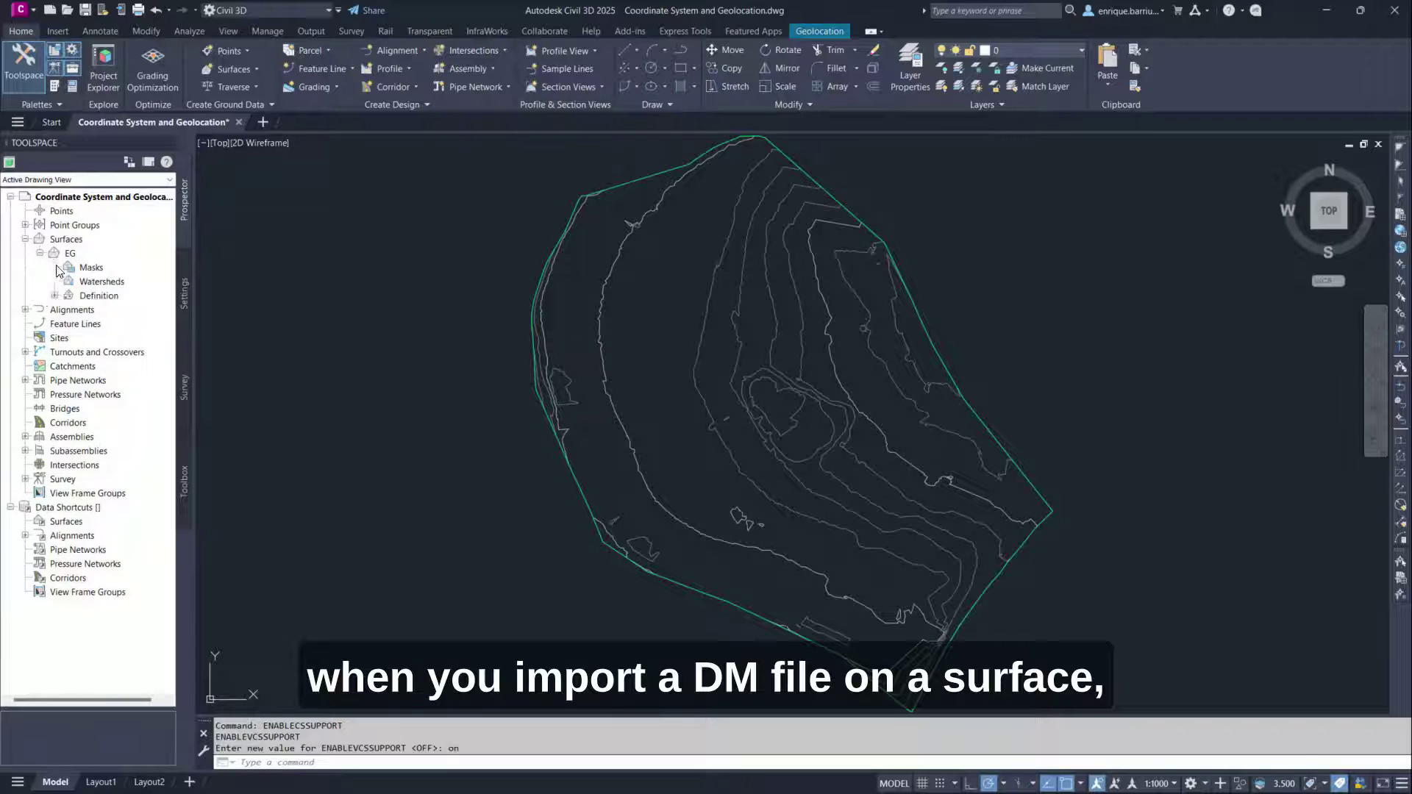
click(54, 295)
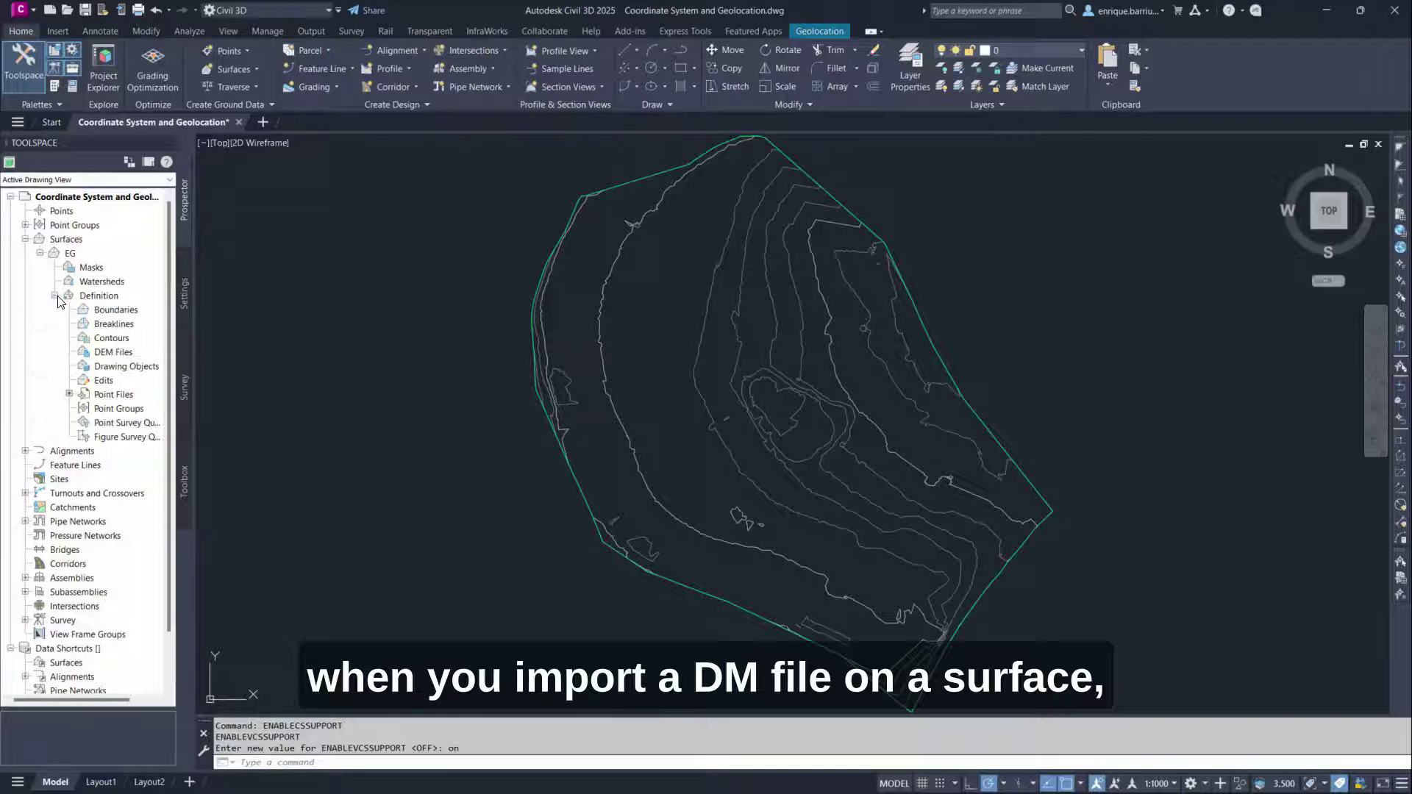
Step: Start adding a DEM file to EG, preview its coordinate system picker, then cancel both dialogs
right_click(129, 356)
click(169, 358)
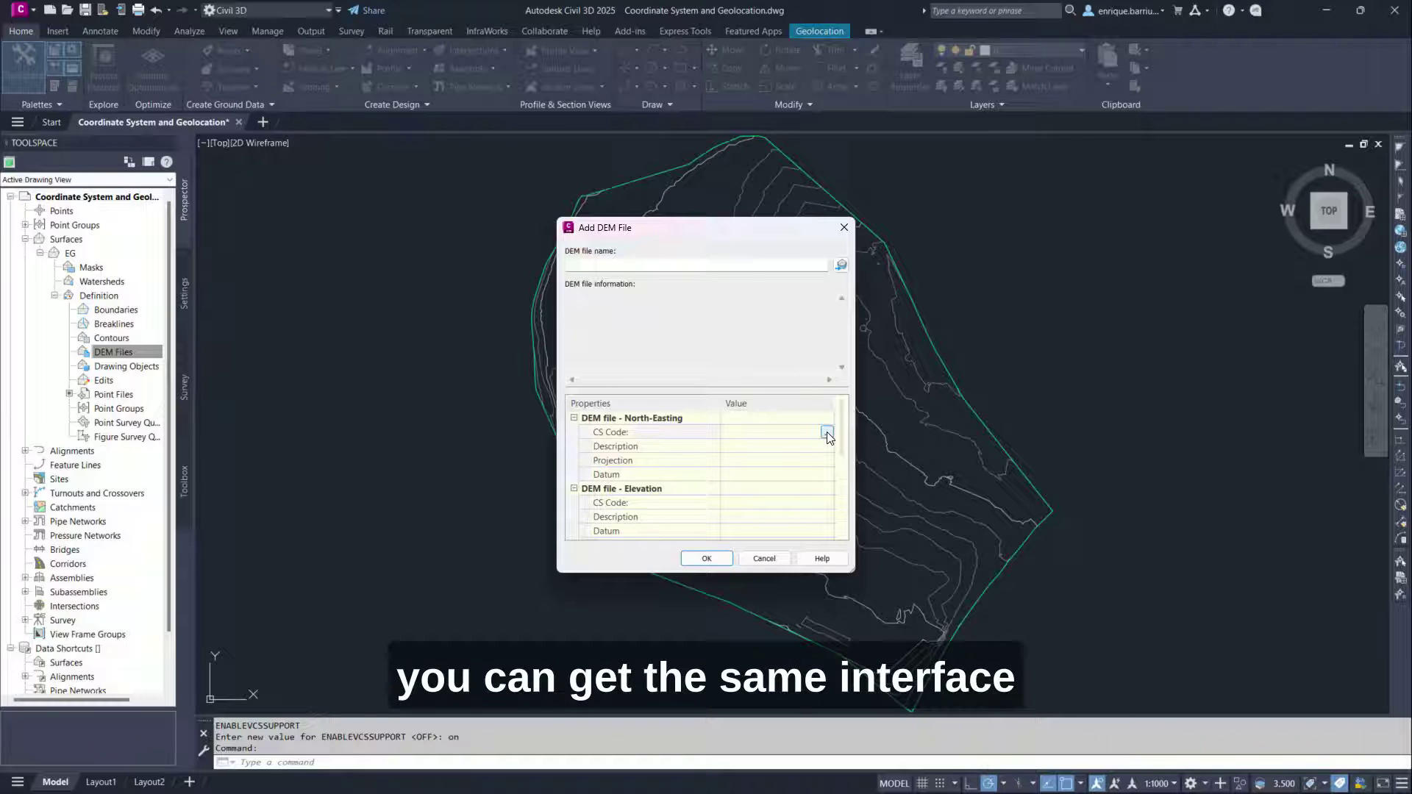
key(Return)
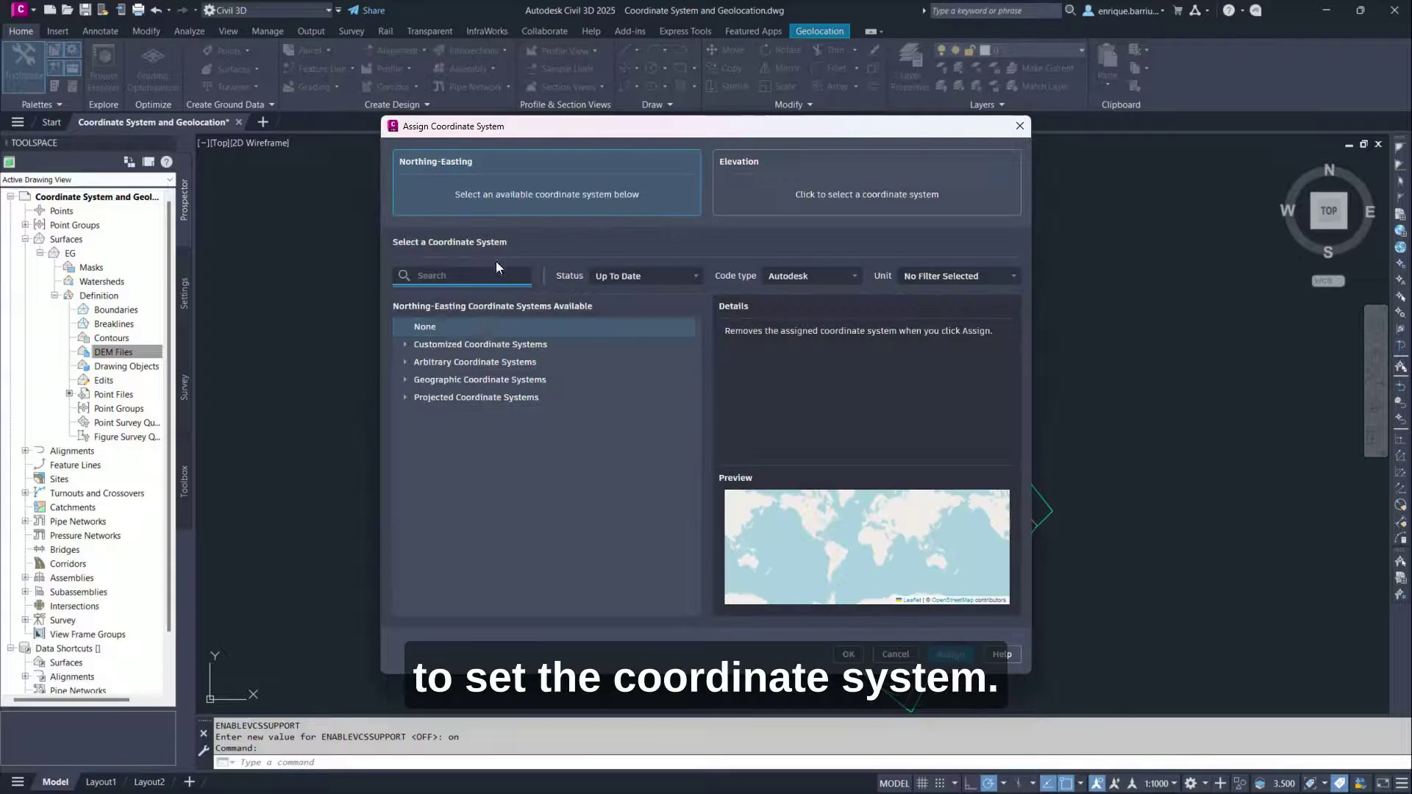
click(895, 654)
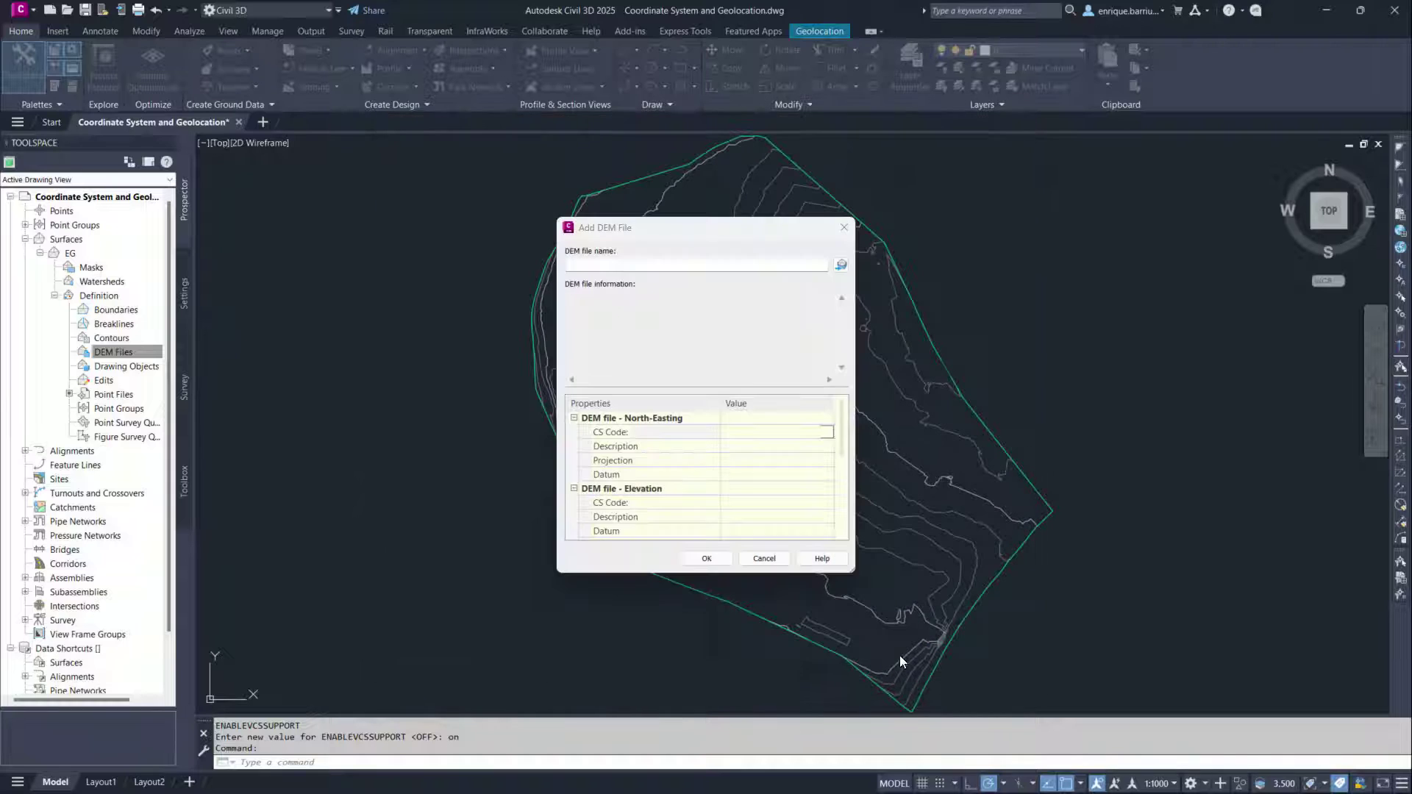
click(765, 560)
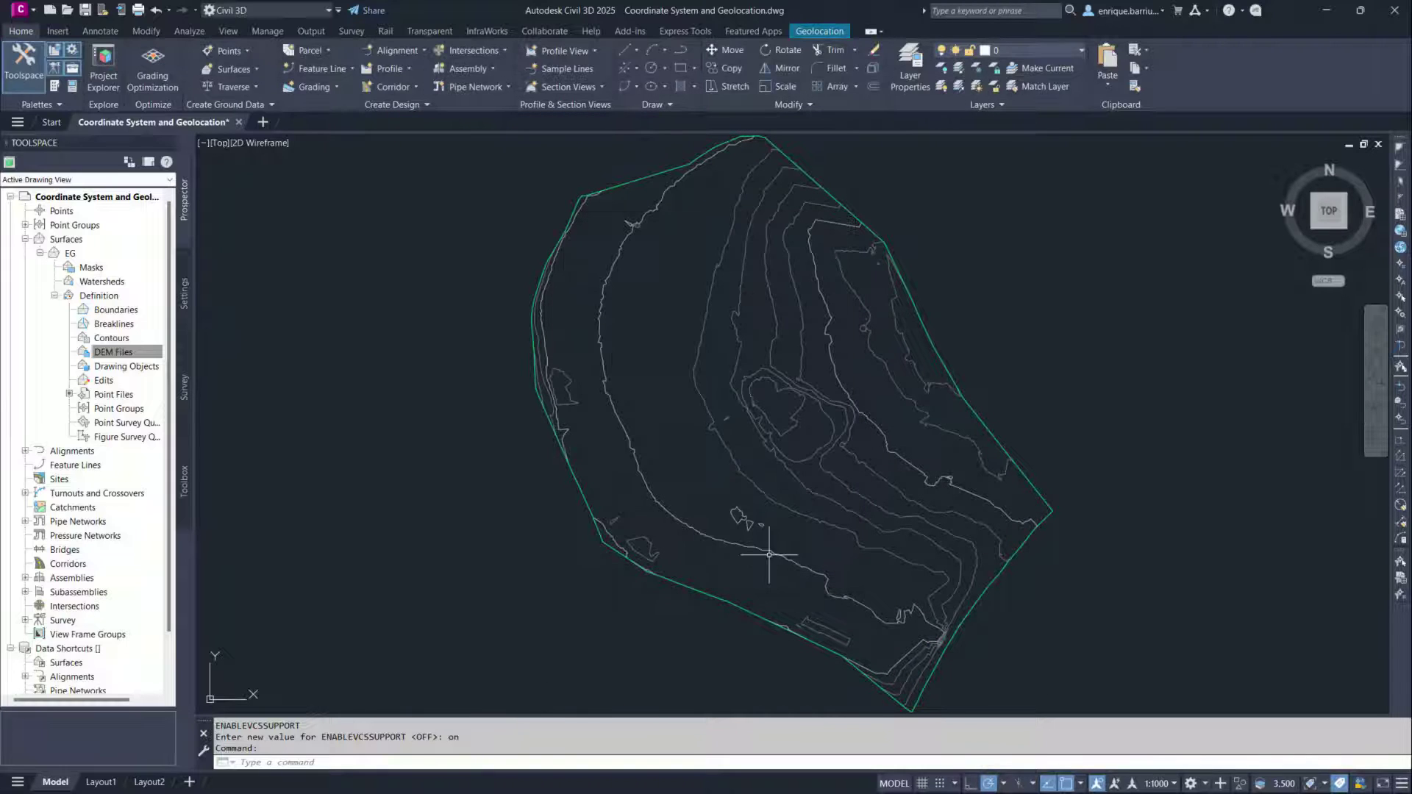
Step: Cycle the basemap through Esri OpenStreetMap, Imagery, Streets and Light Gray, ending on Esri Dark Gray
click(817, 32)
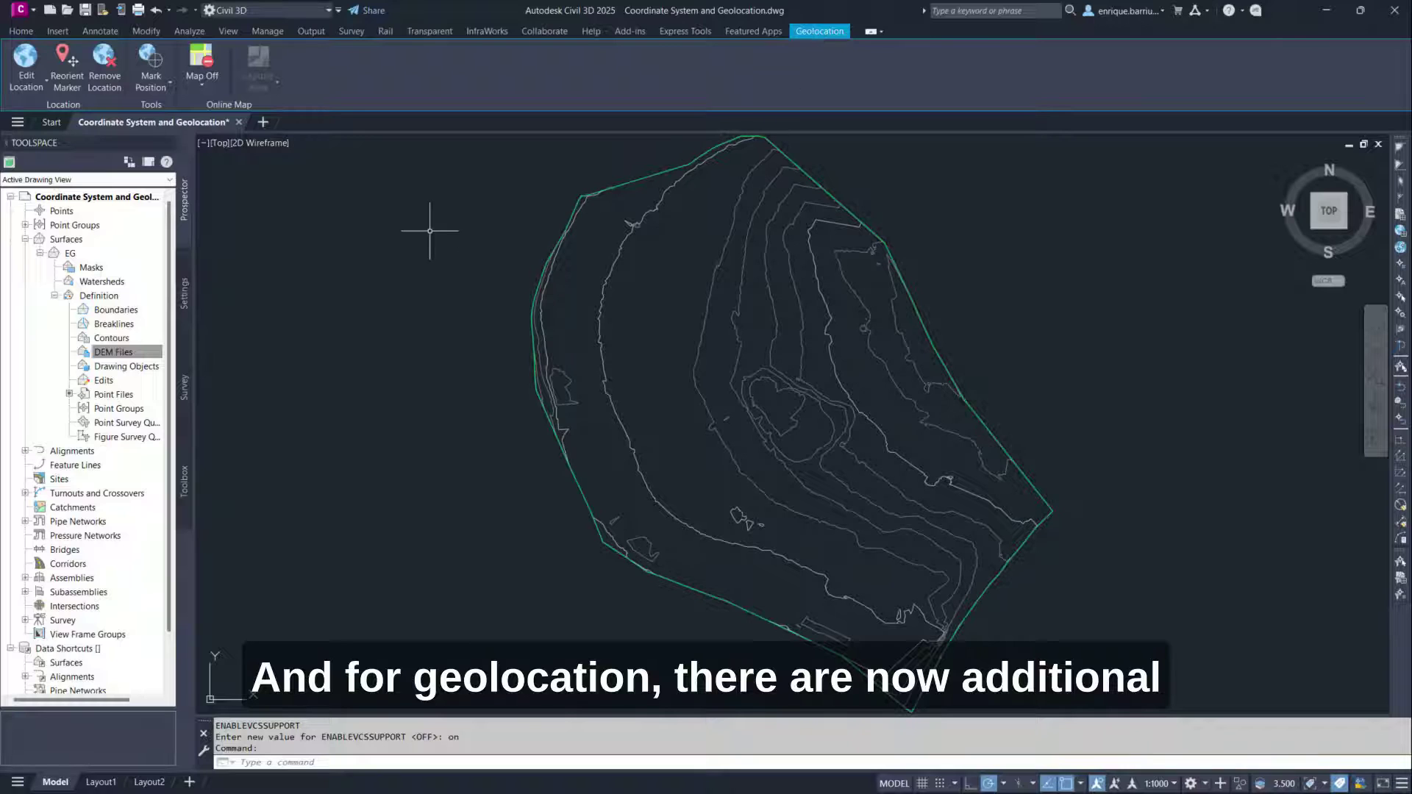
click(203, 84)
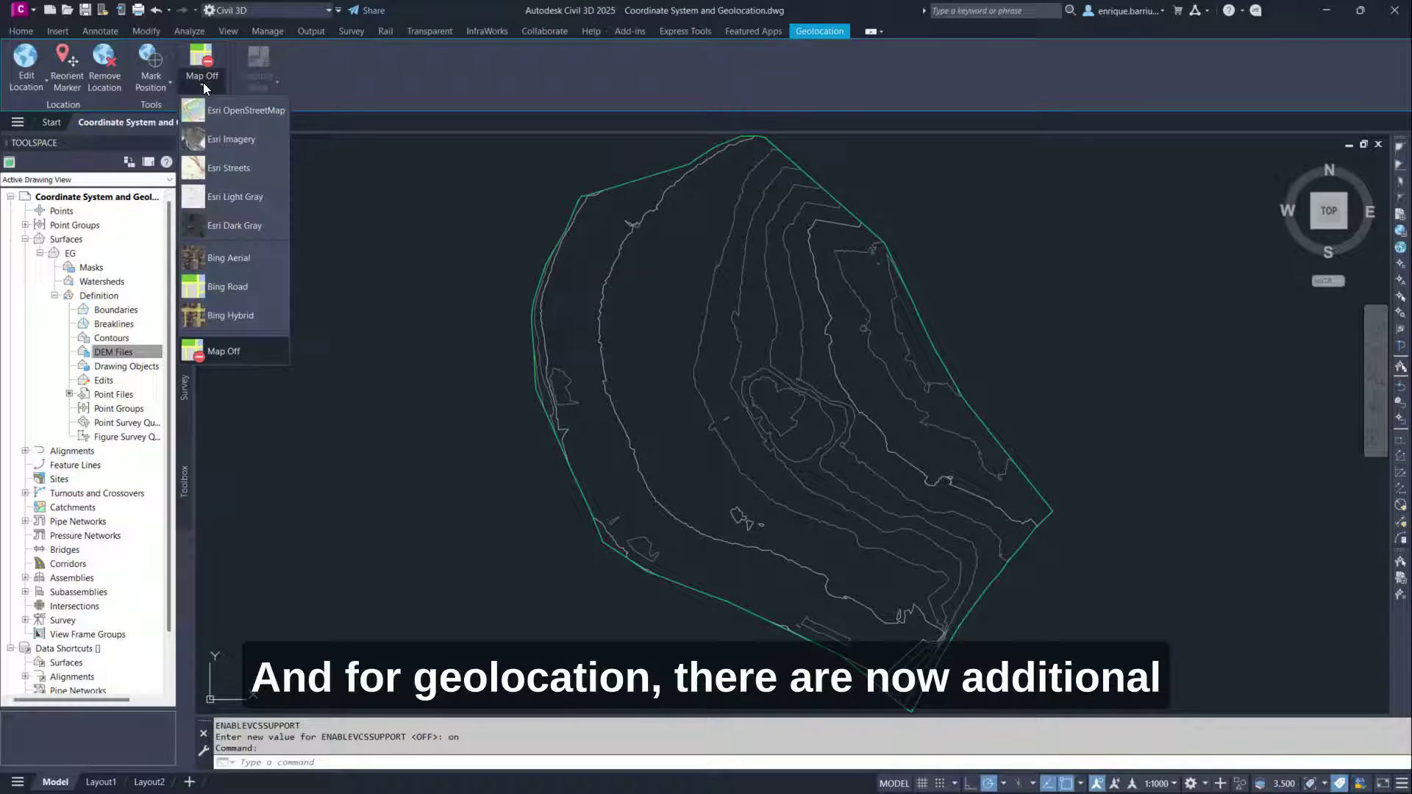
click(228, 114)
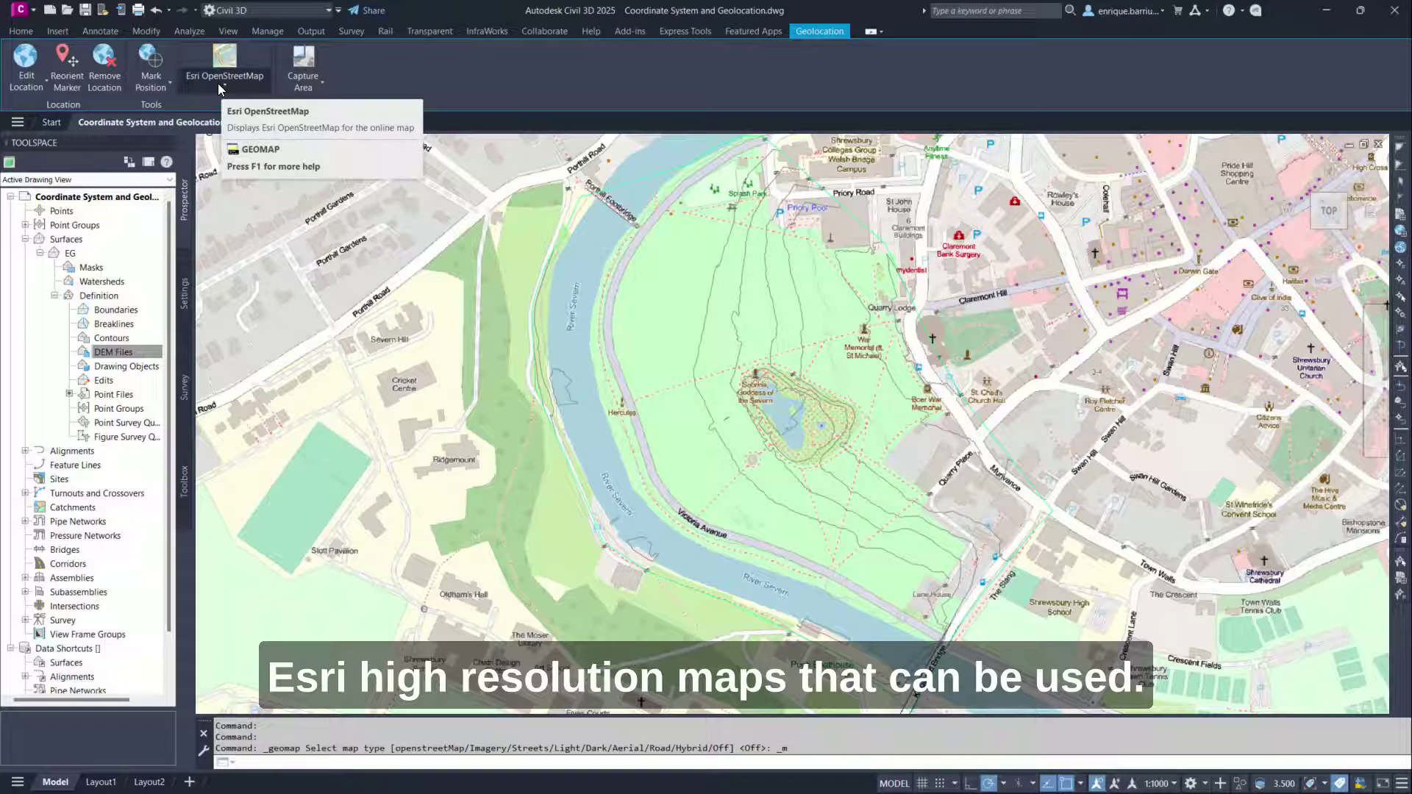
click(217, 84)
click(215, 91)
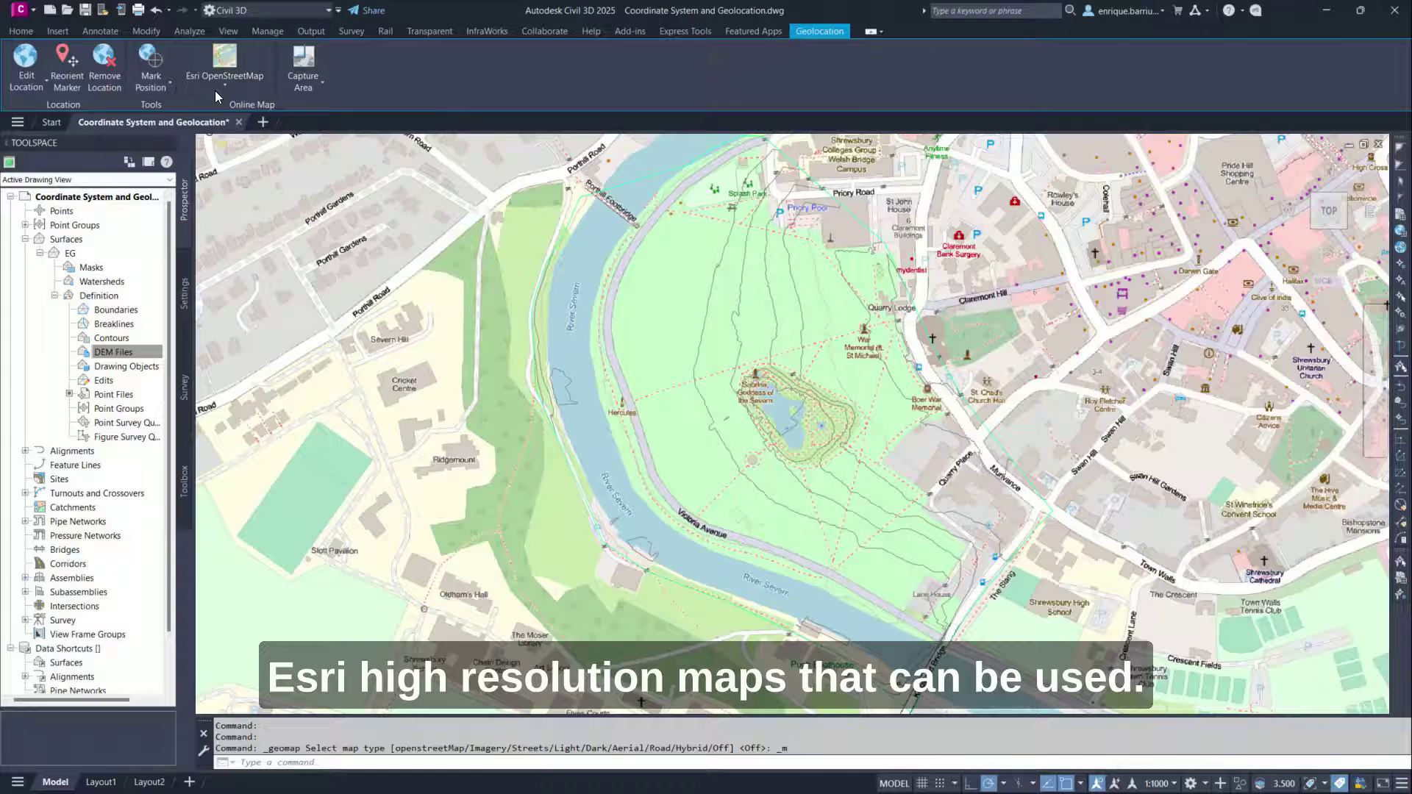
click(219, 84)
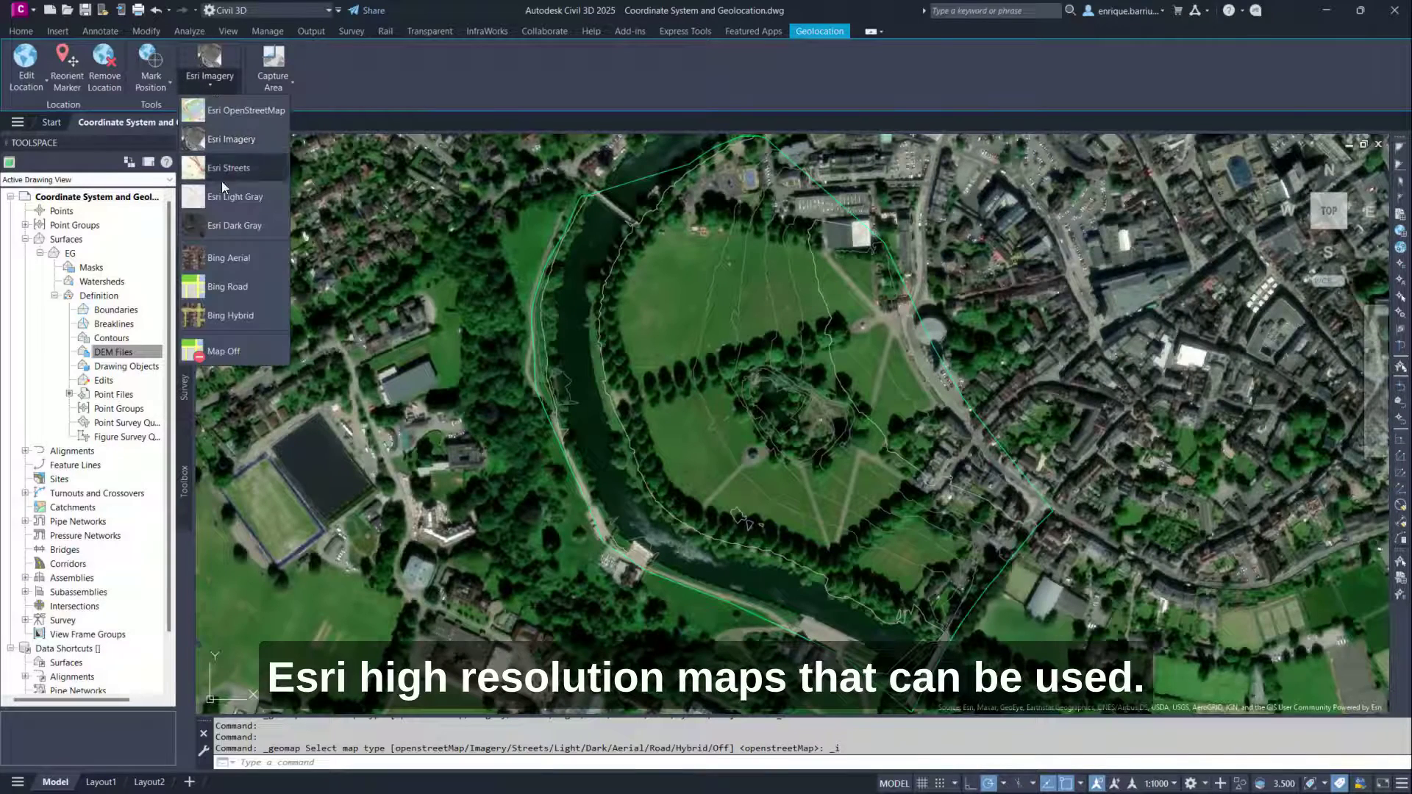
click(224, 169)
click(212, 83)
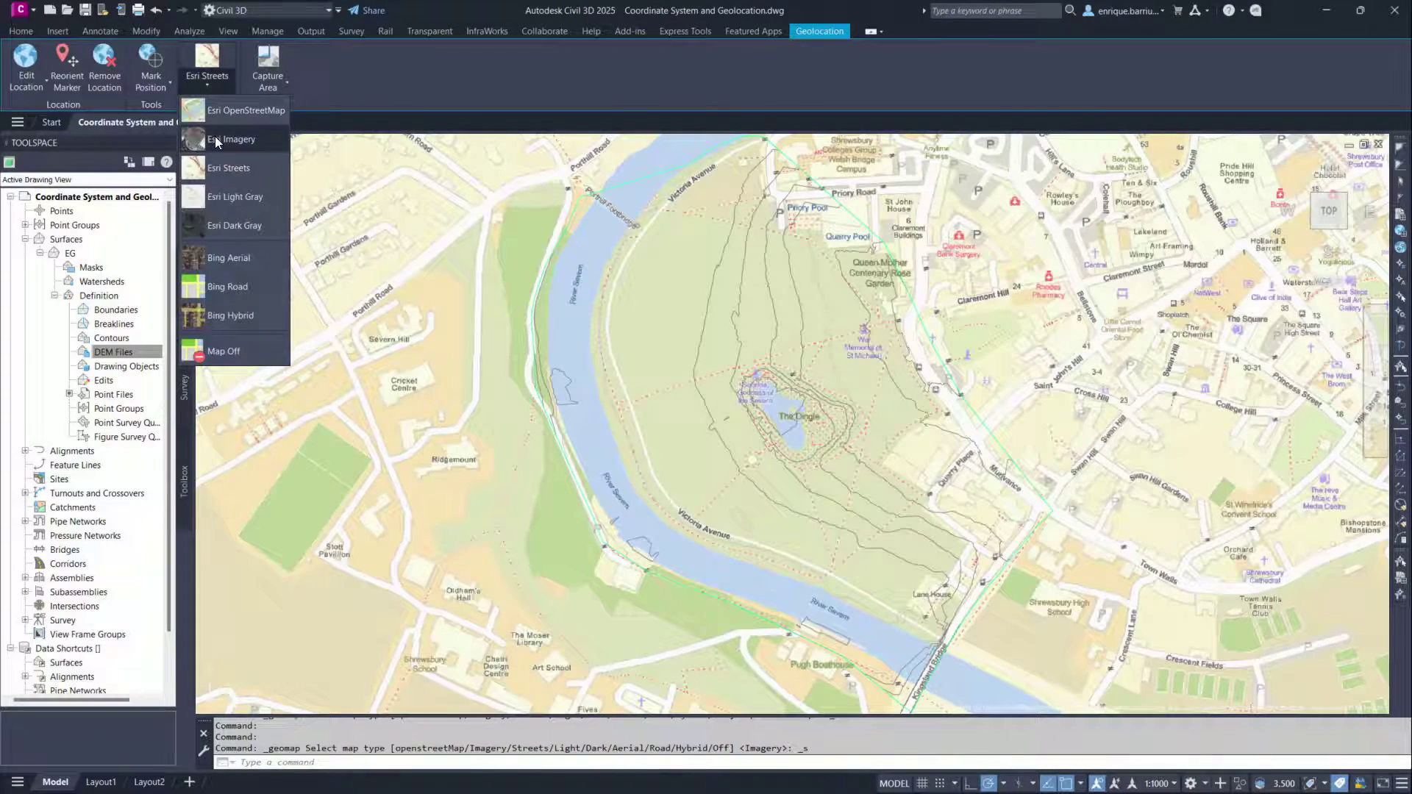
click(216, 193)
click(209, 80)
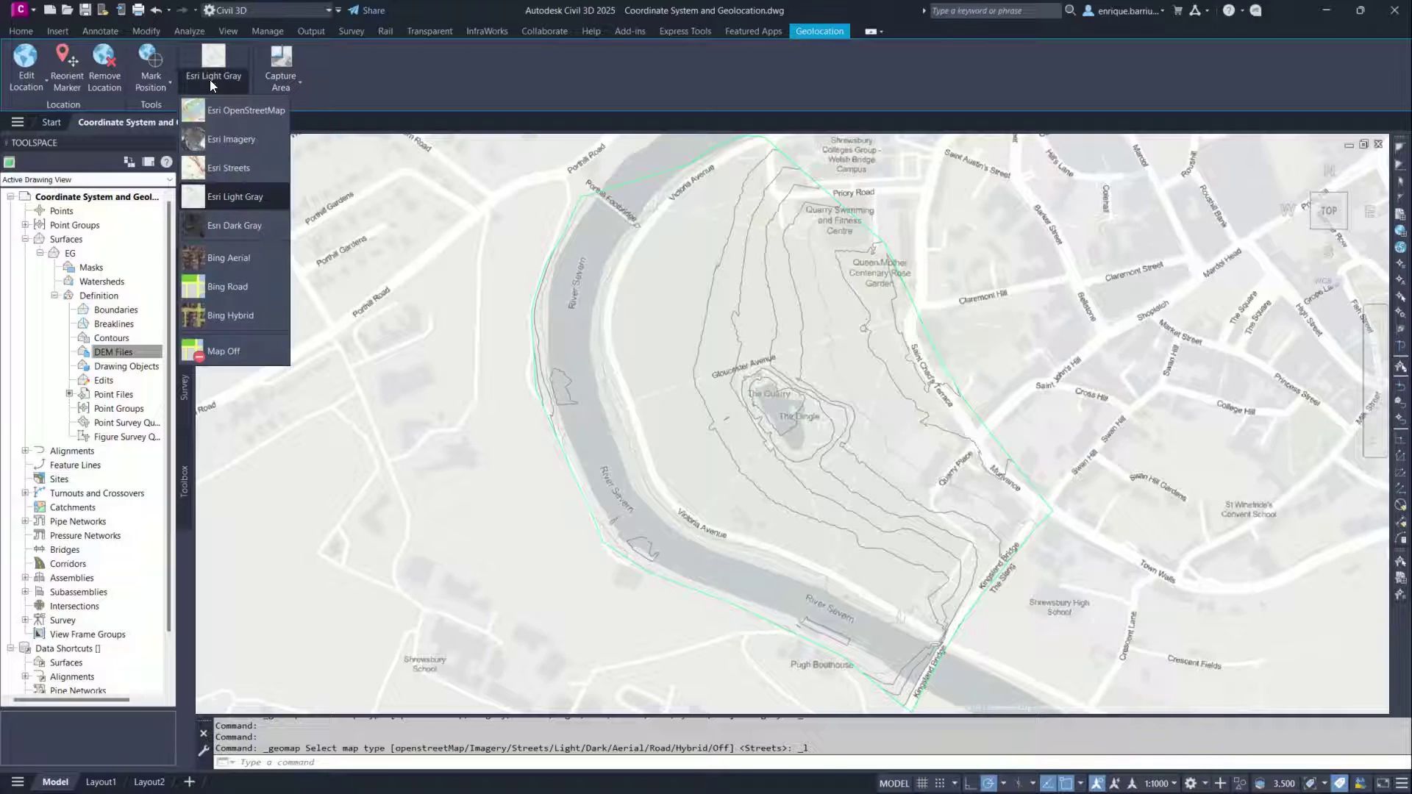
click(219, 225)
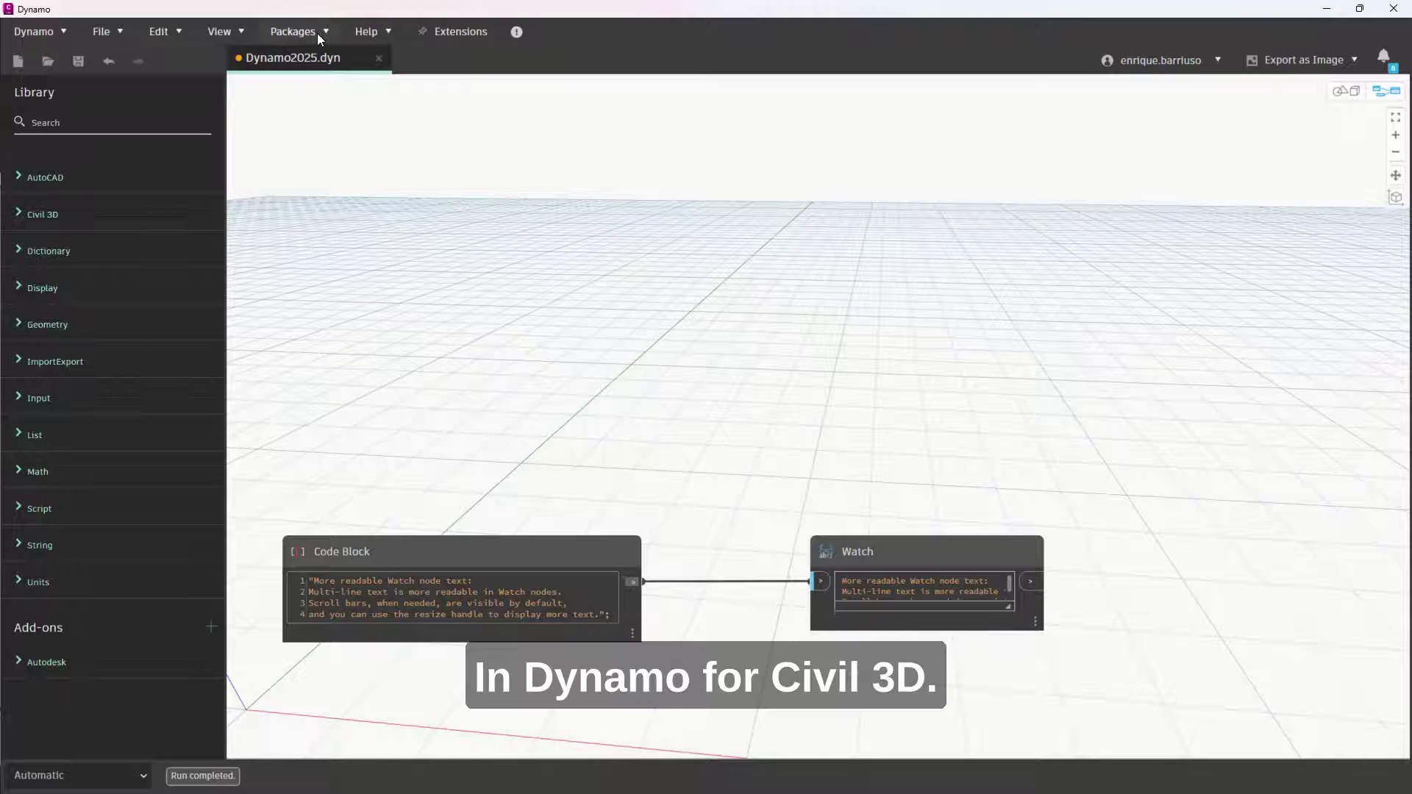
Step: Open the Package Manager and search for 'civil3d'
click(316, 33)
click(319, 107)
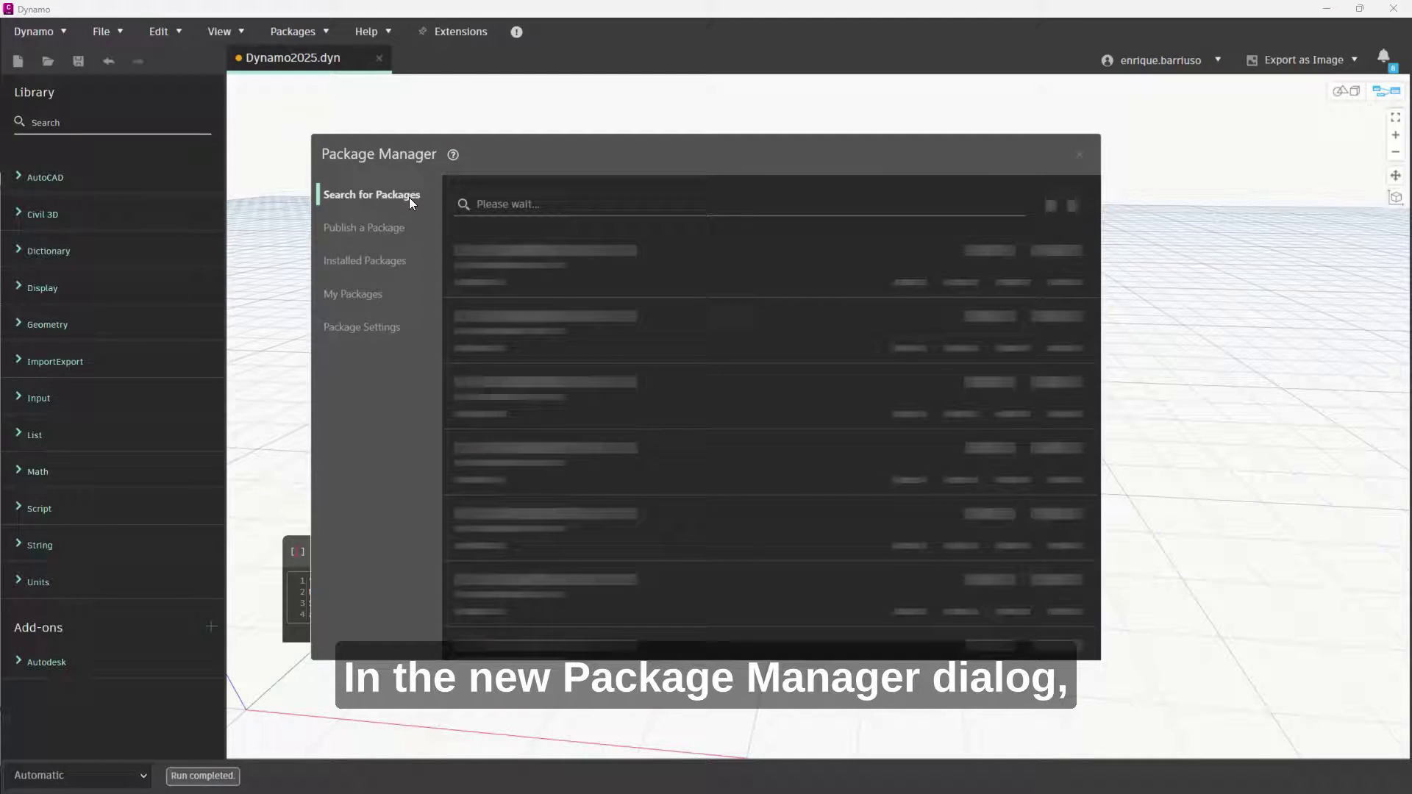
click(548, 211)
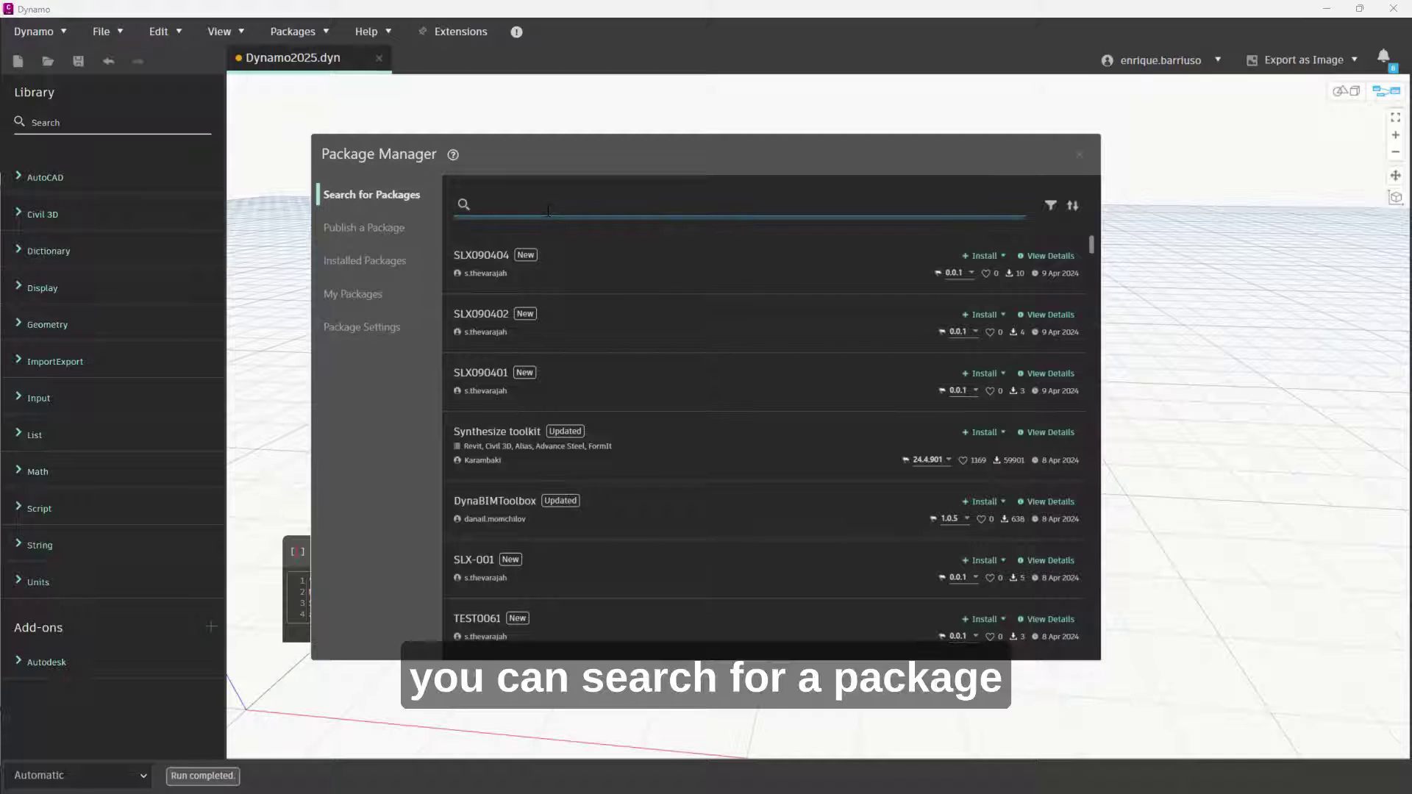
text(civil)
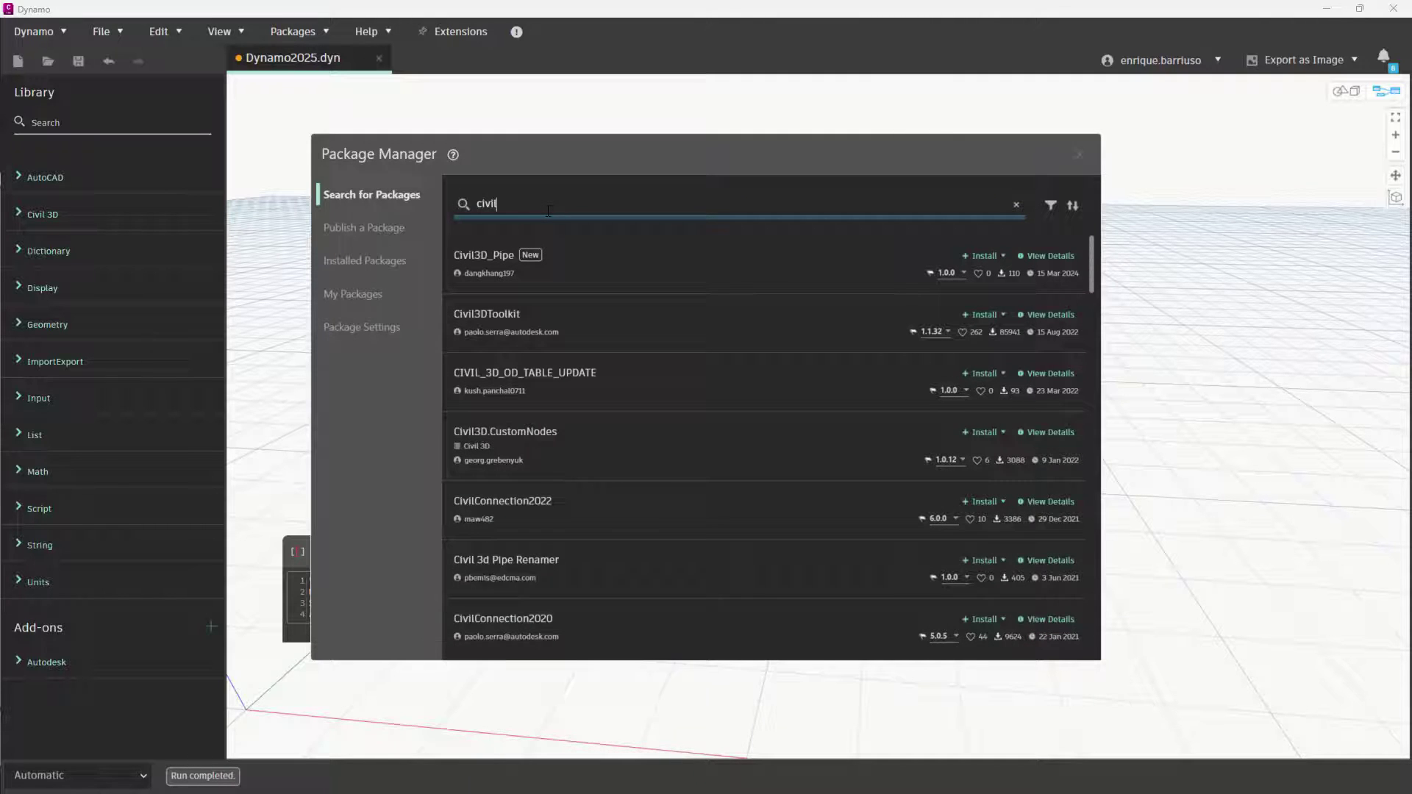
text(3d)
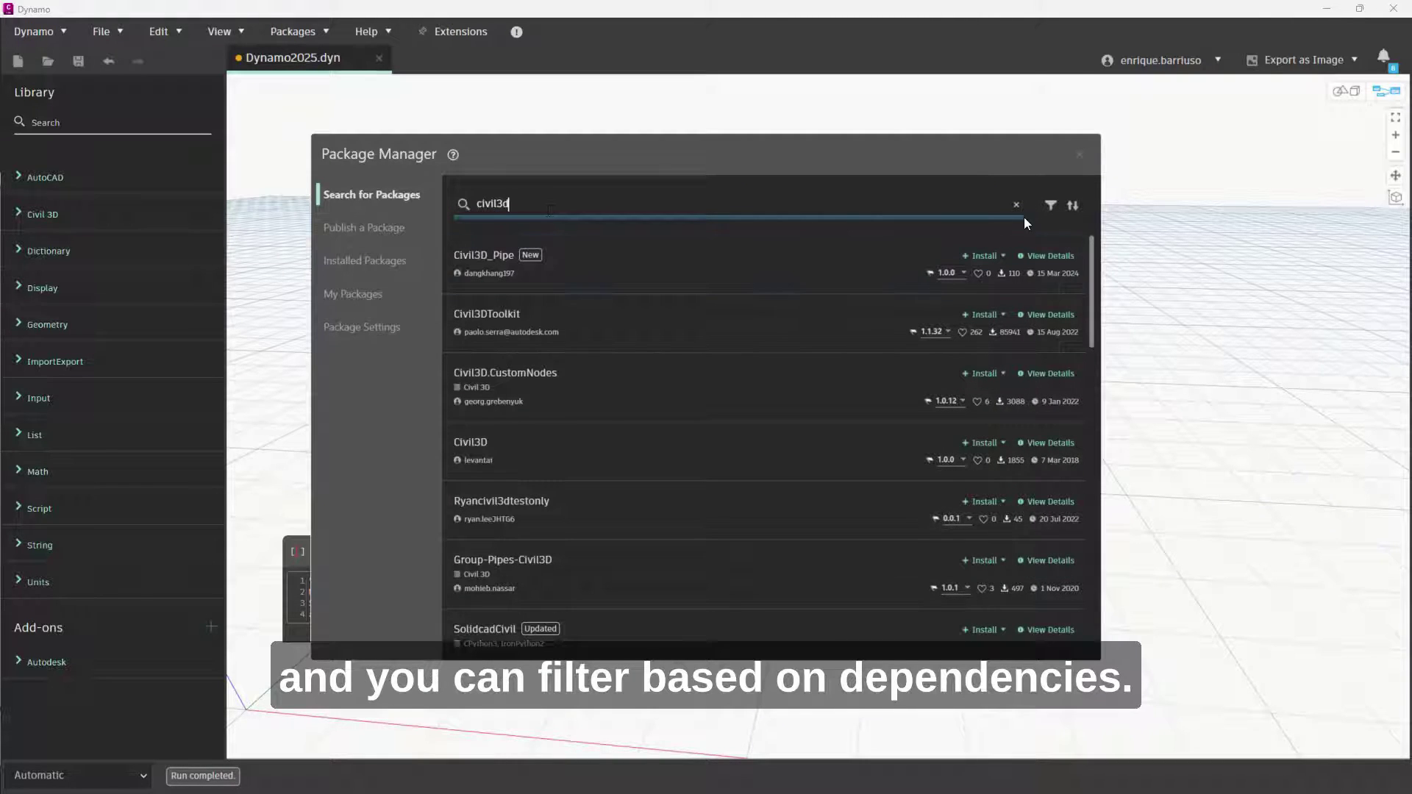
Step: Check the filter options, then view Civil3DToolkit's details and versions
click(1052, 207)
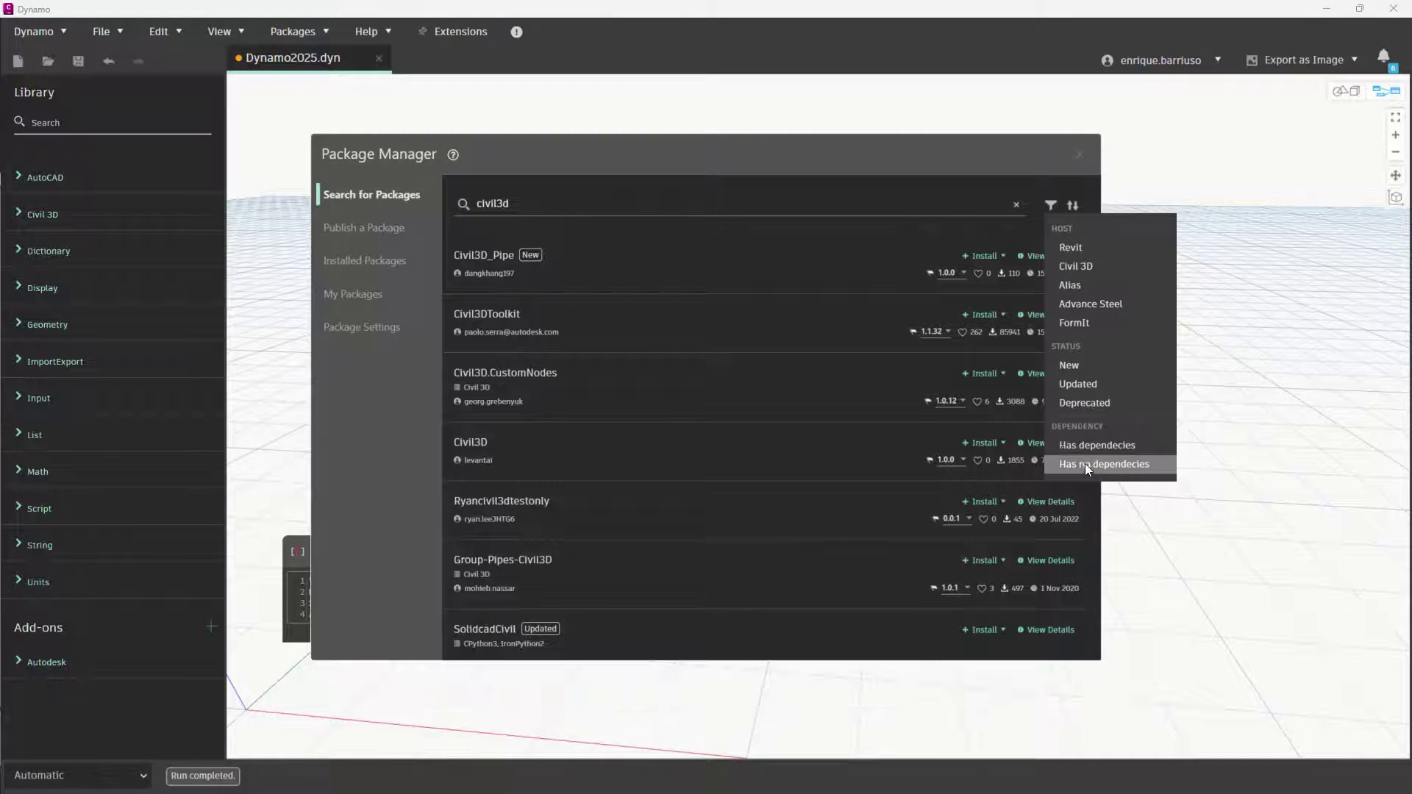
click(543, 322)
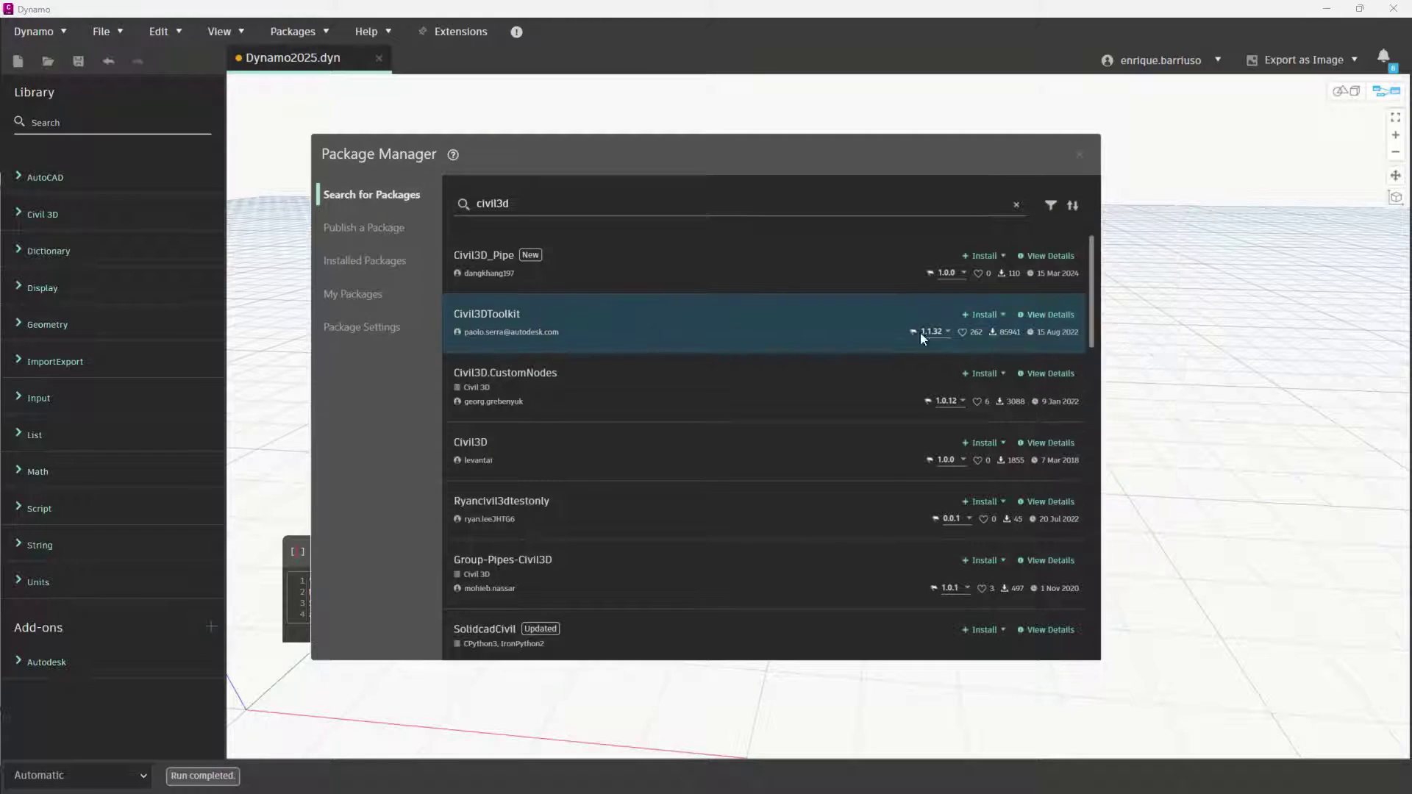
click(1038, 314)
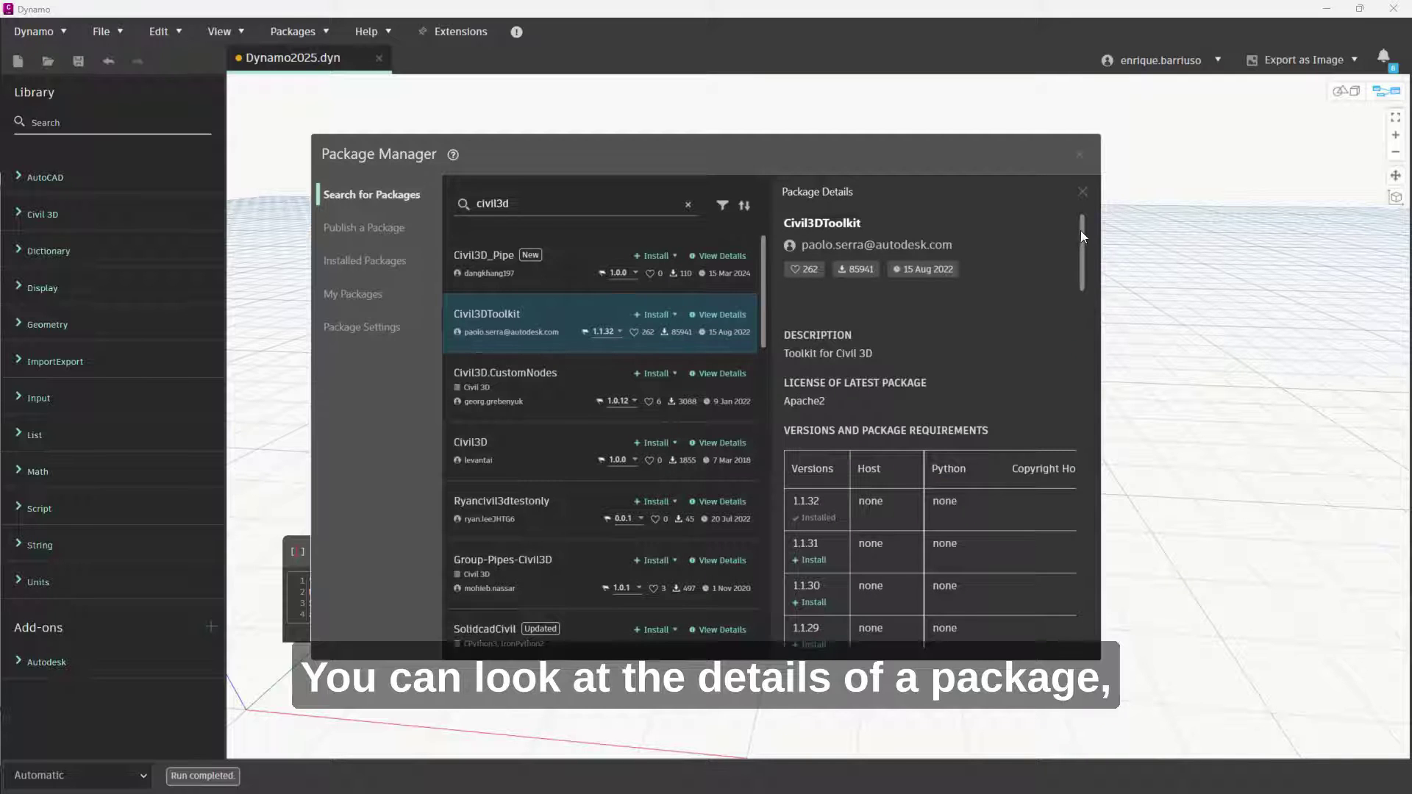
drag(1081, 231, 1095, 191)
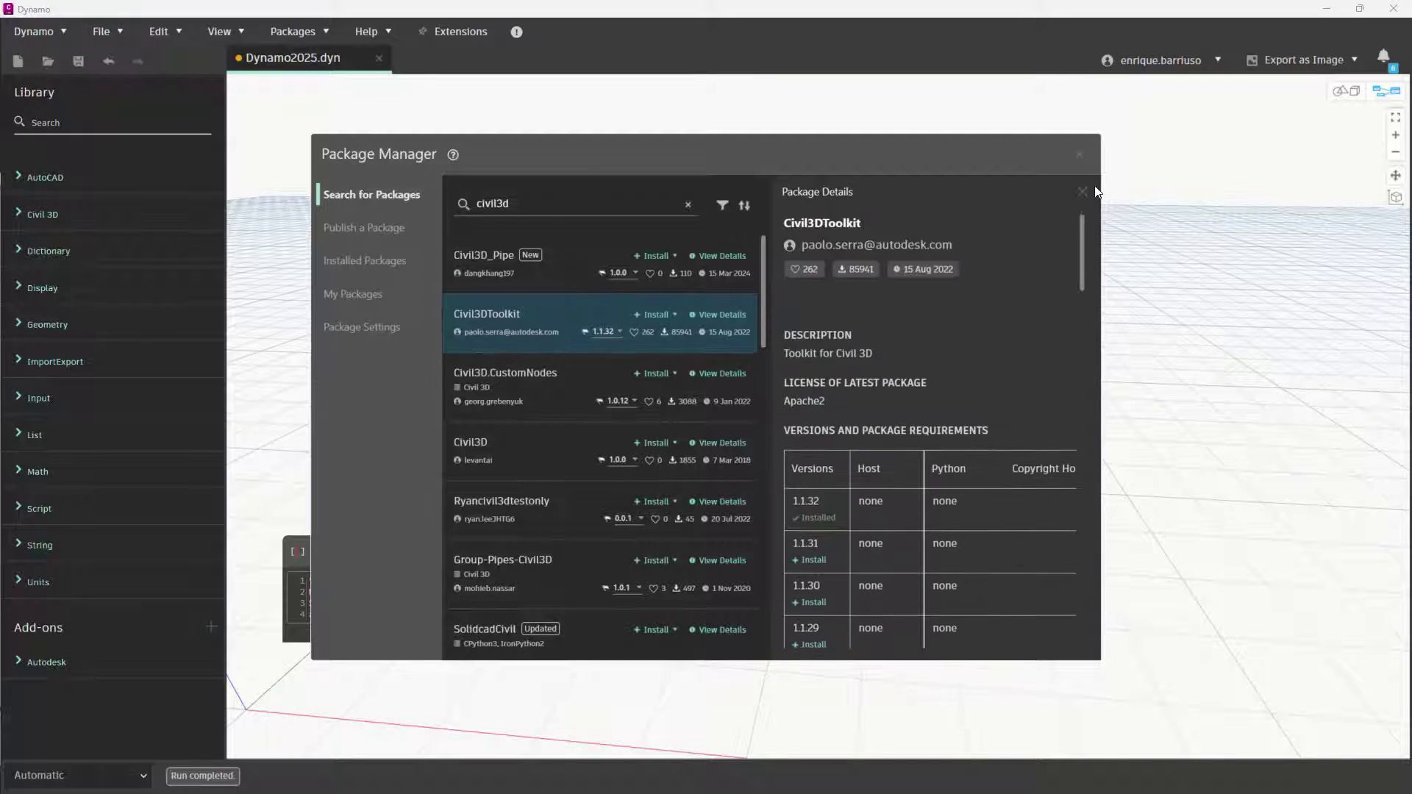
Step: Browse the publish, installed and uploaded package pages, ending on Package Settings with its download and search paths
click(364, 228)
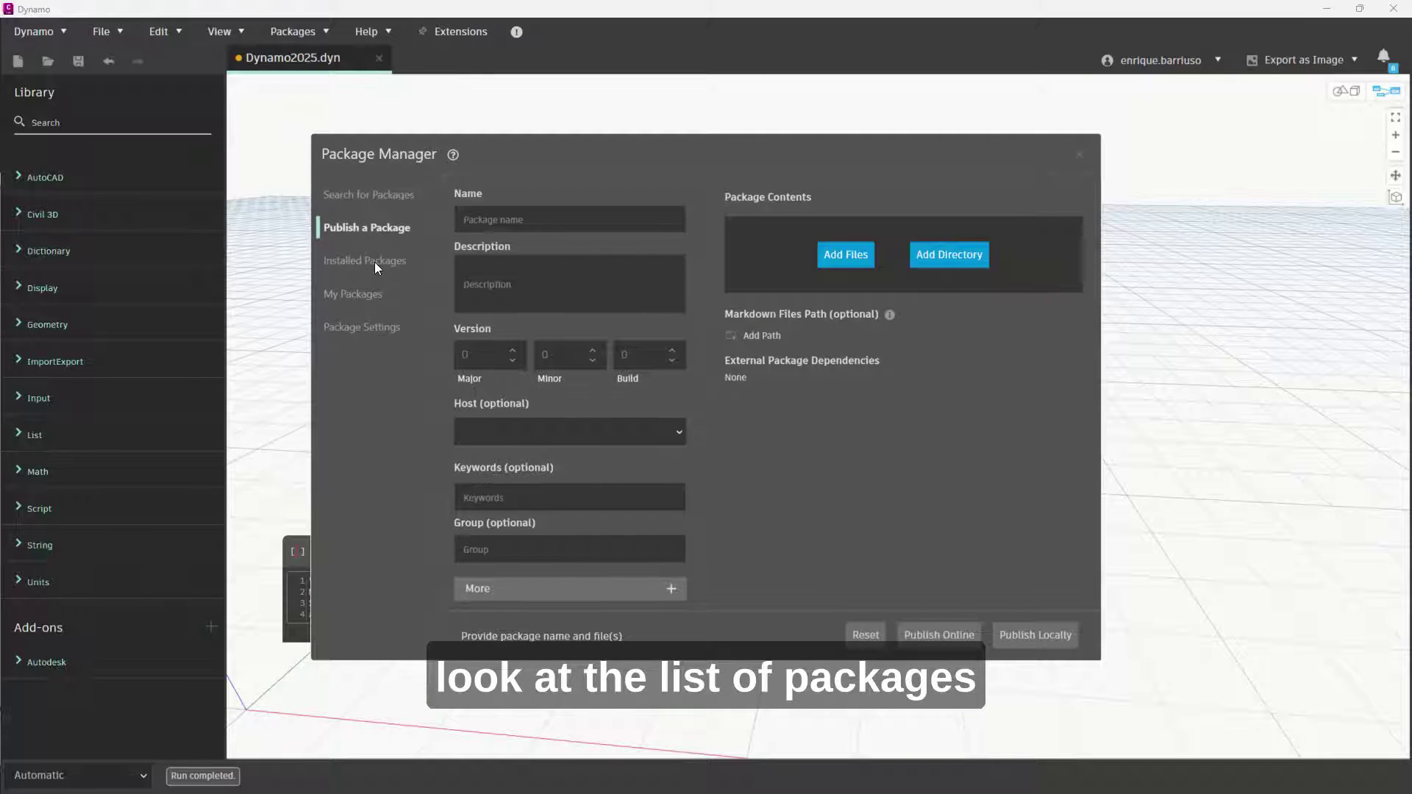
click(374, 262)
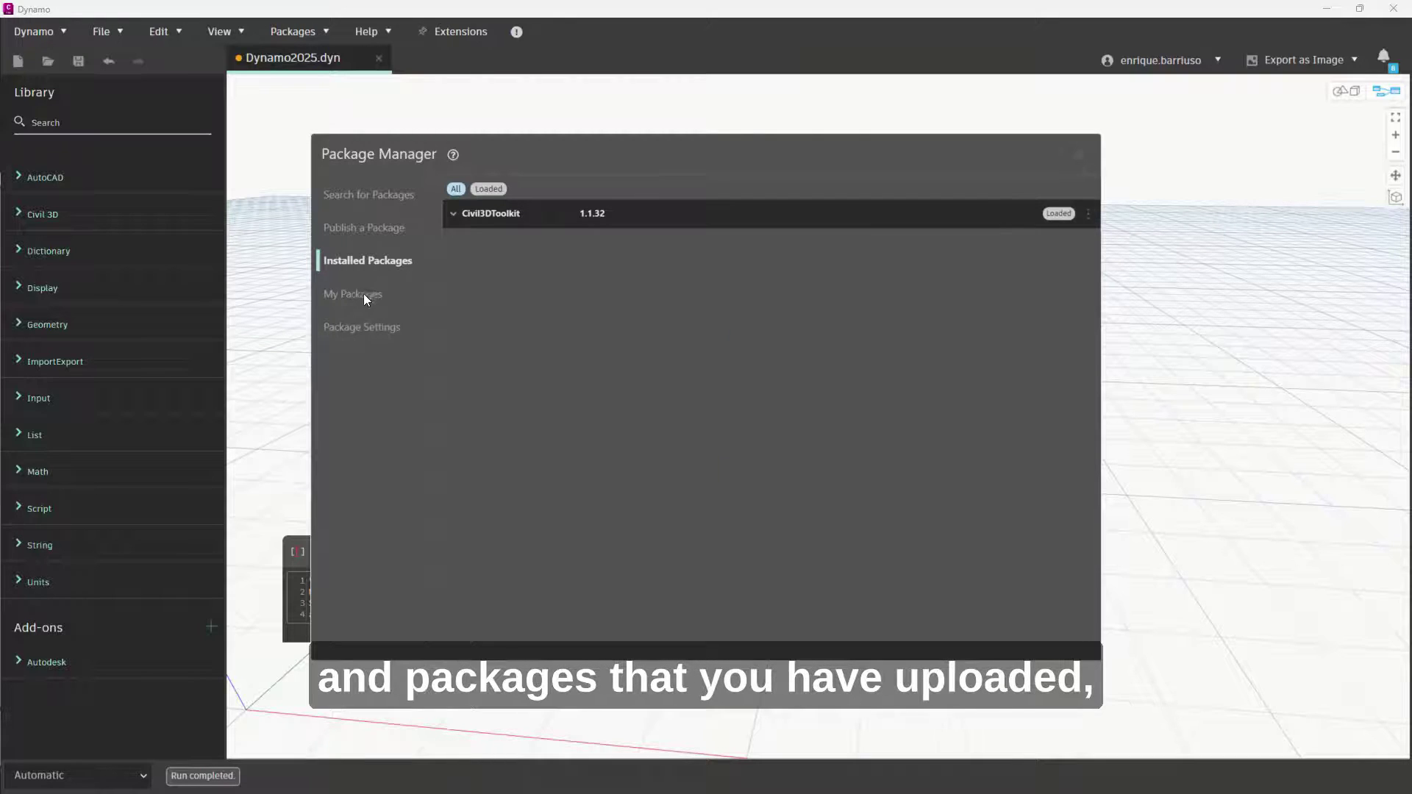
click(363, 294)
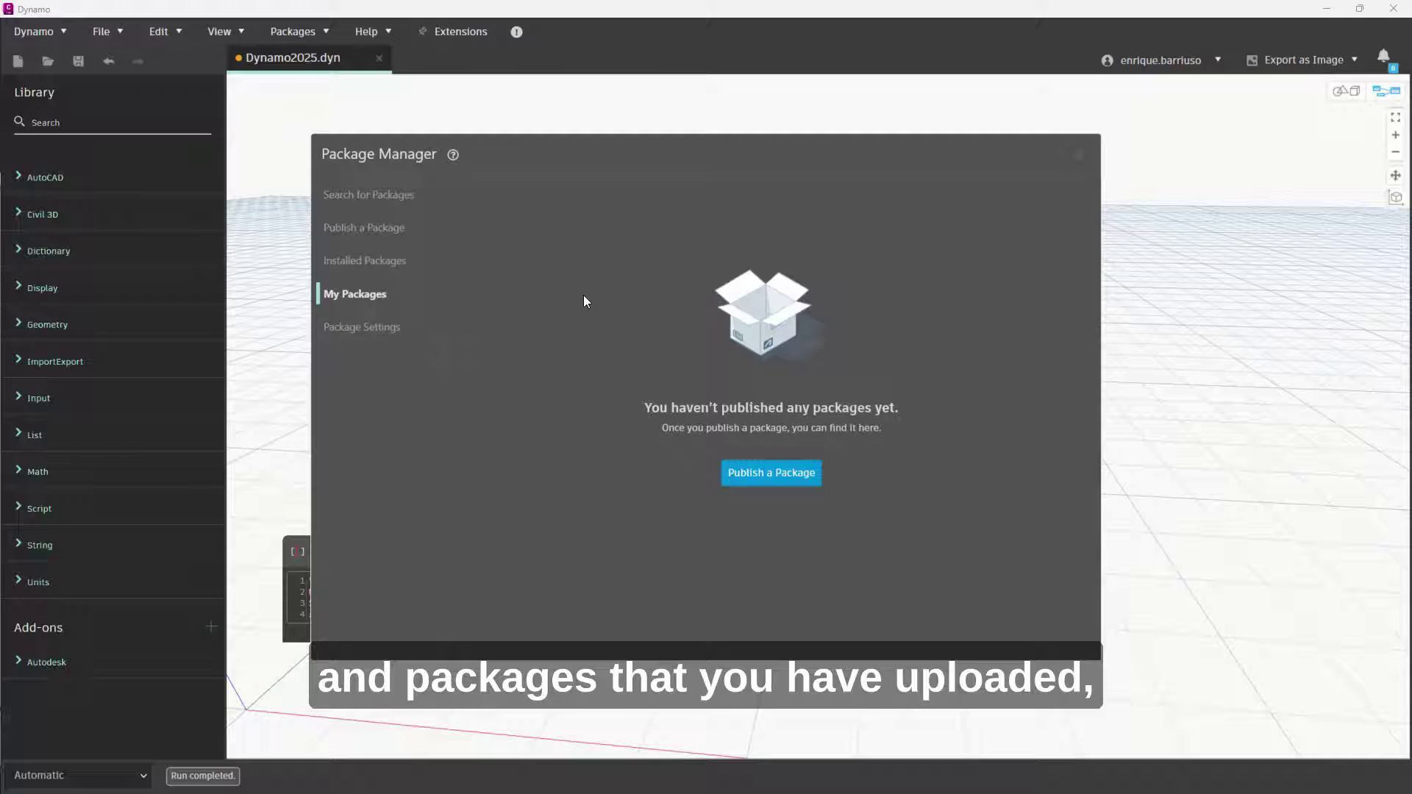
click(369, 325)
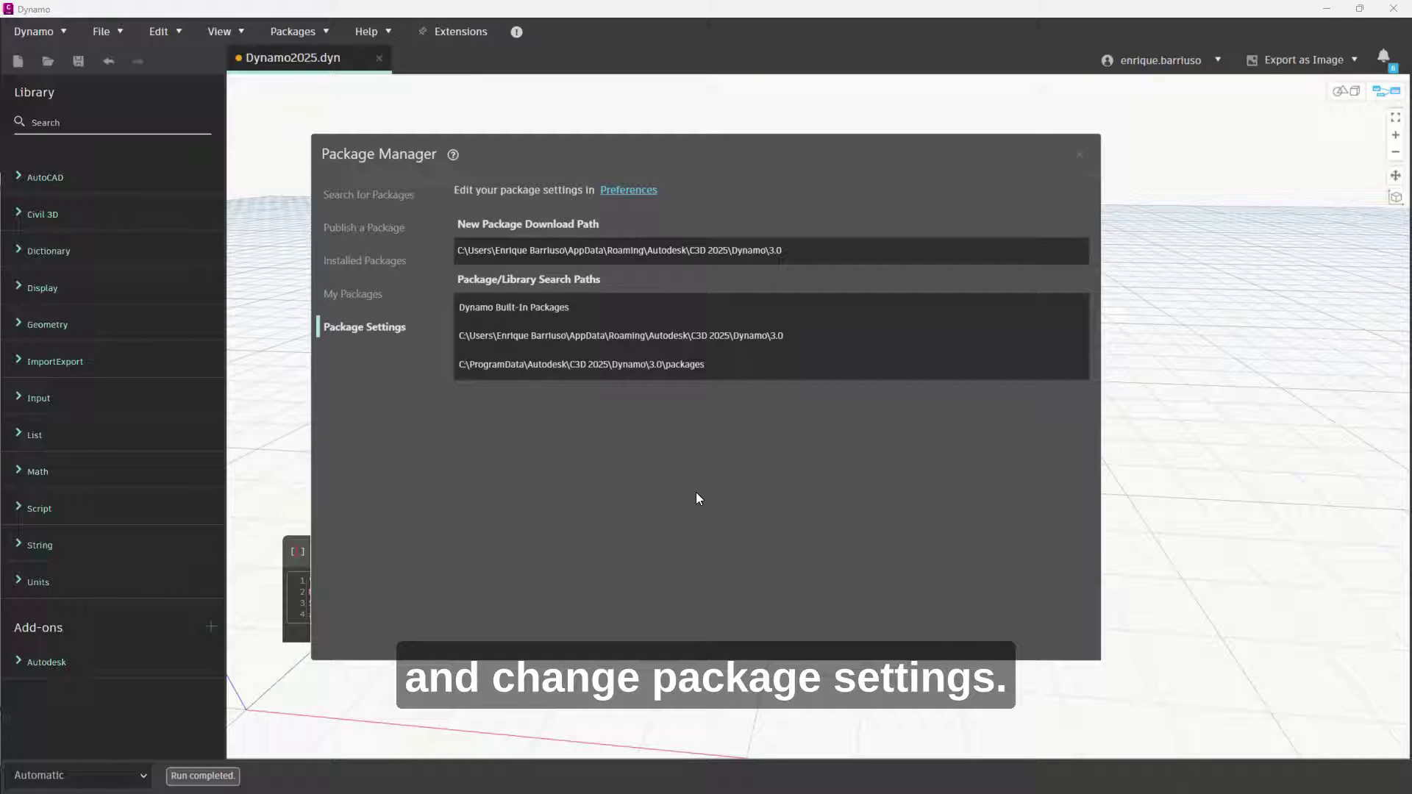
click(1080, 155)
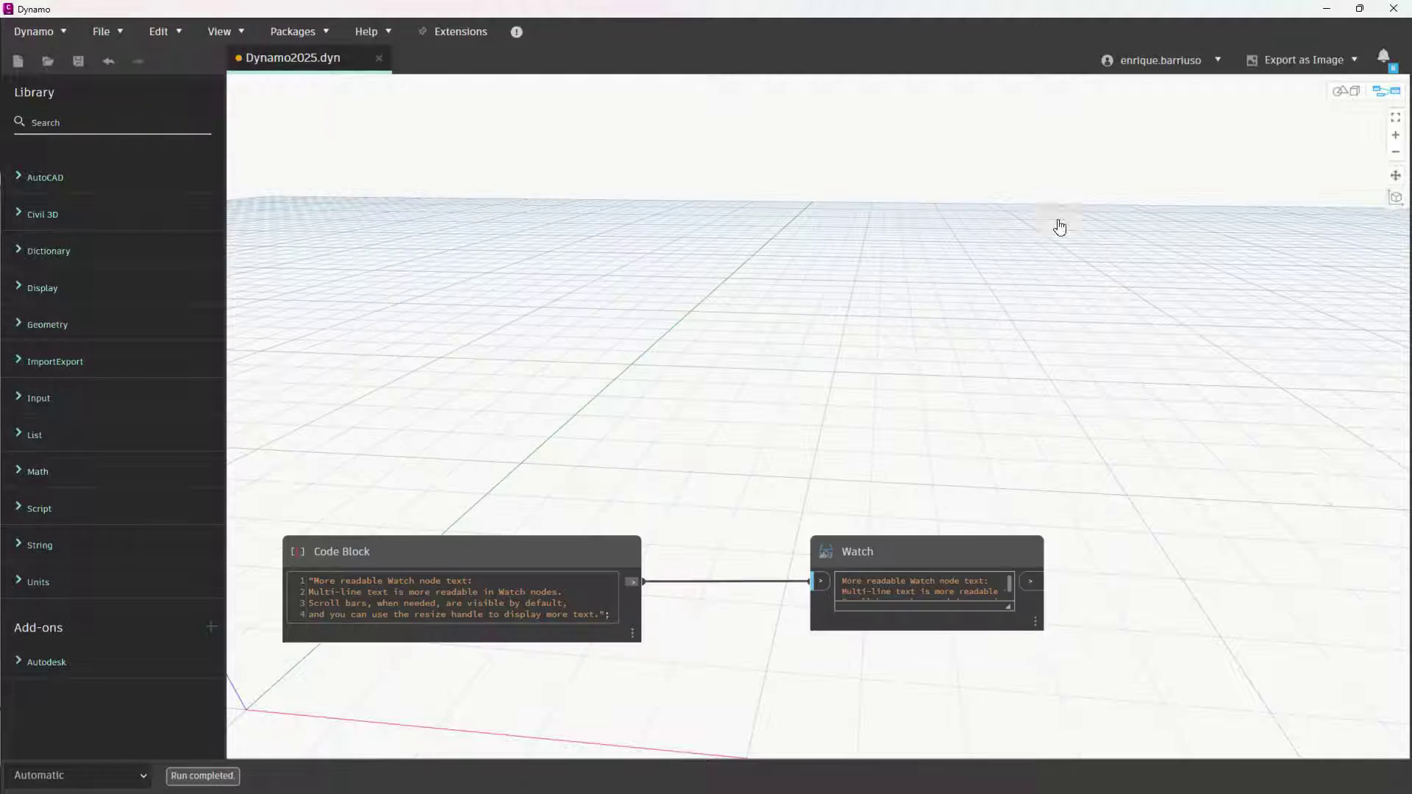
right_click(680, 272)
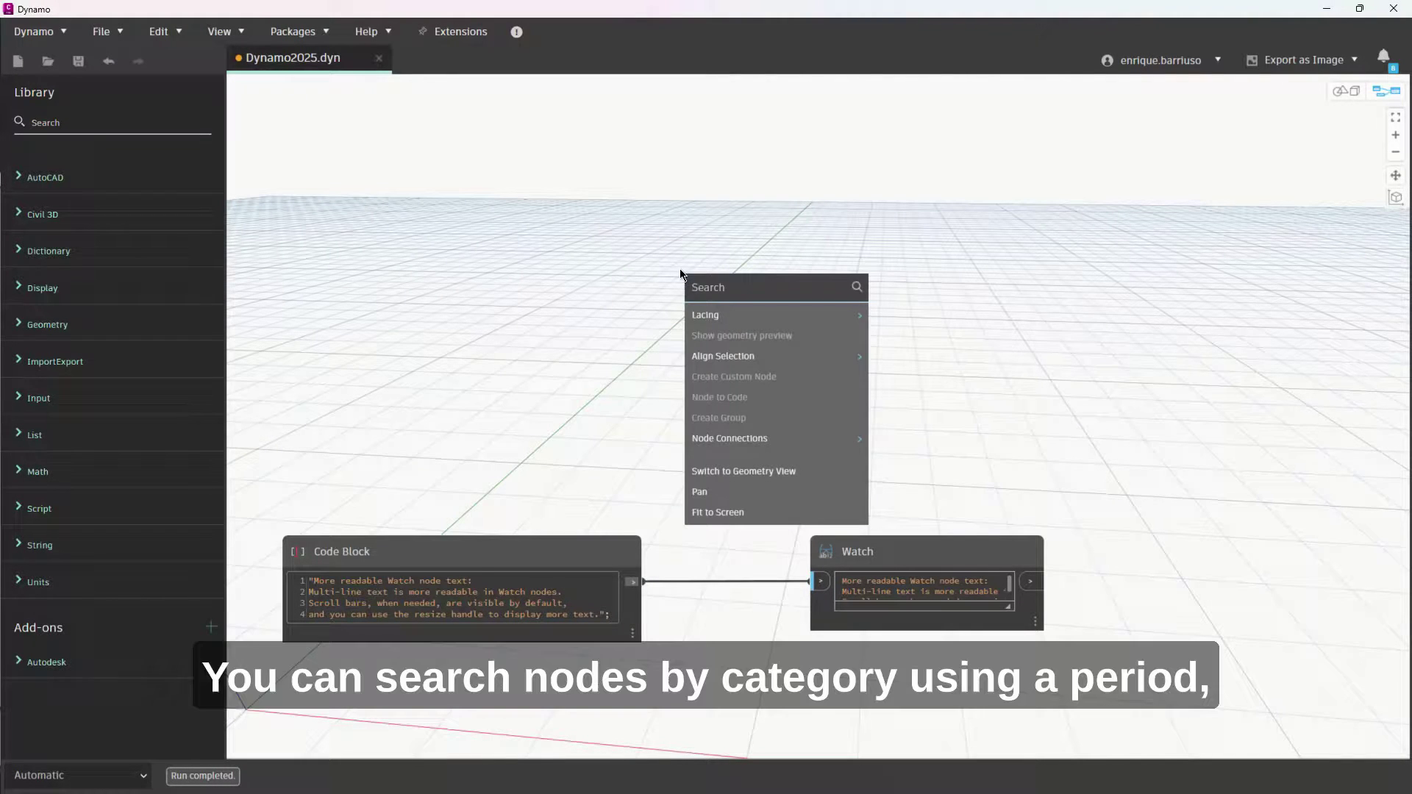
text(list)
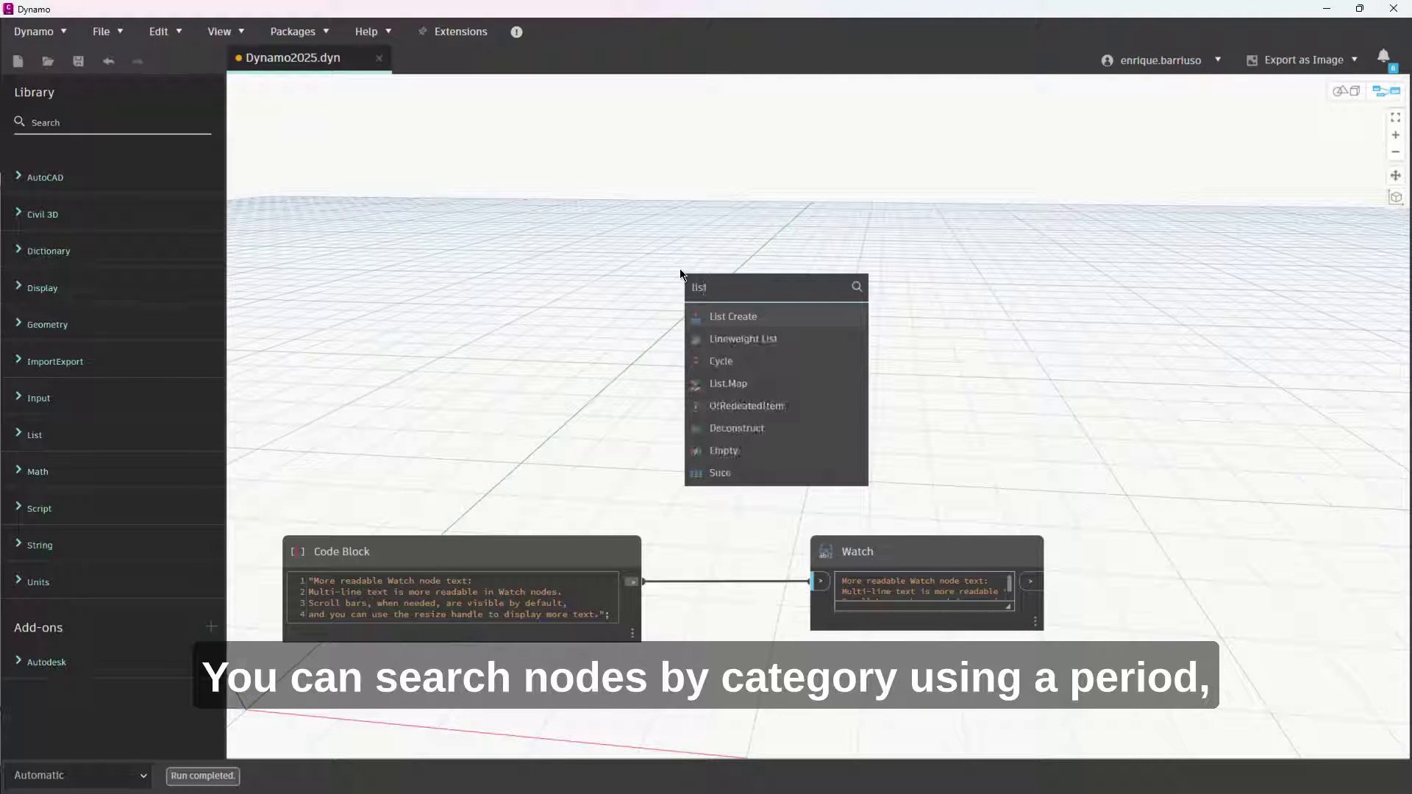
text(.g)
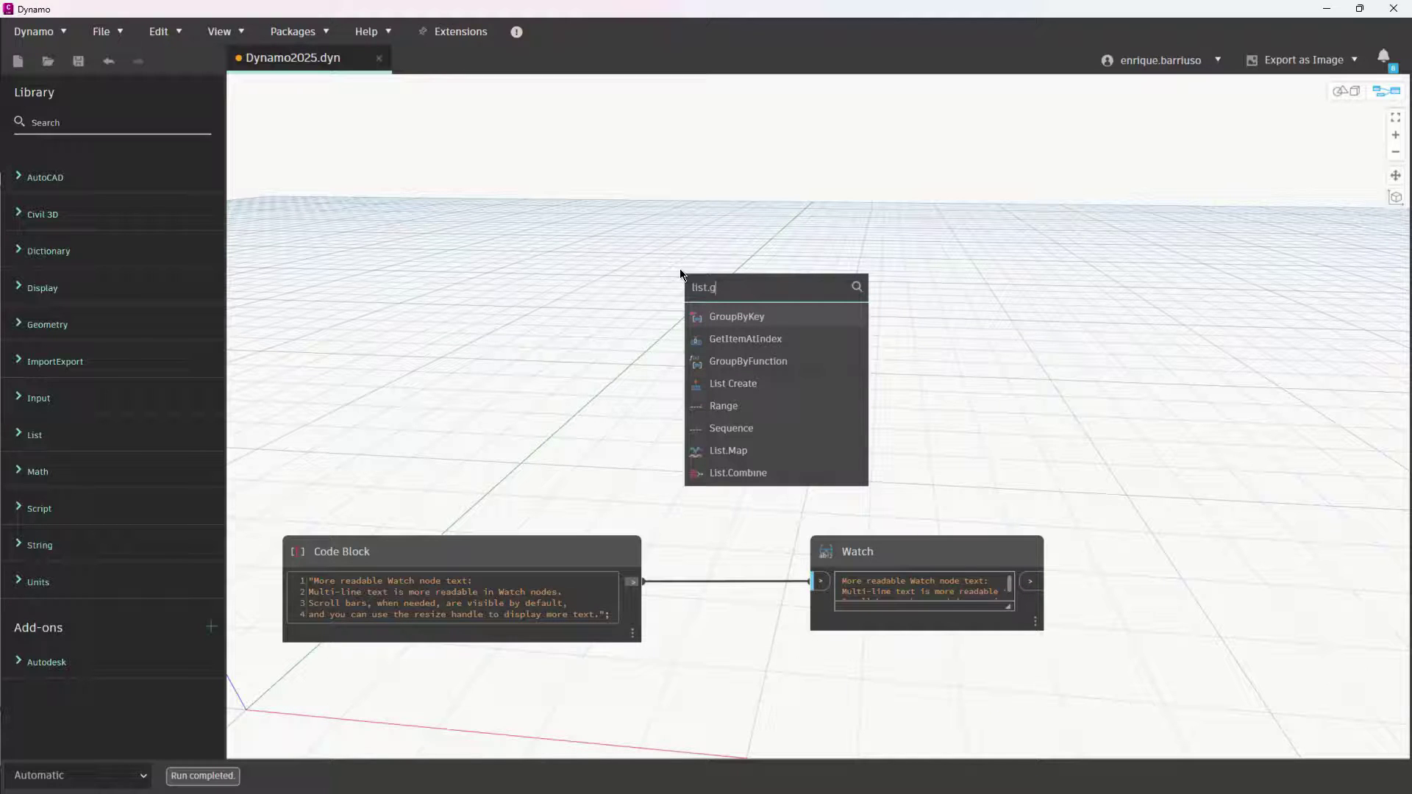
key(BackSpace)
key(BackSpace)
key(BackSpace)
key(BackSpace)
key(BackSpace)
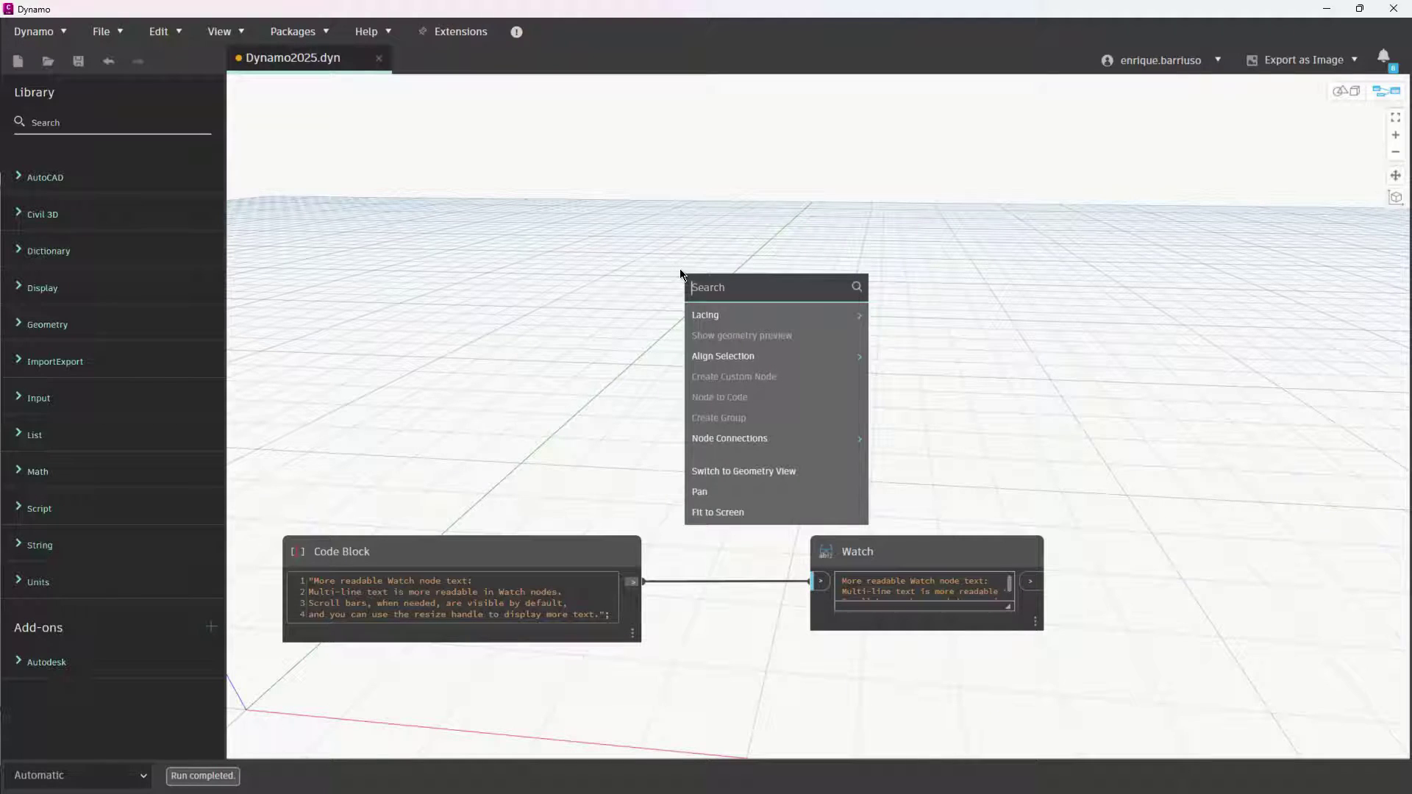
click(508, 274)
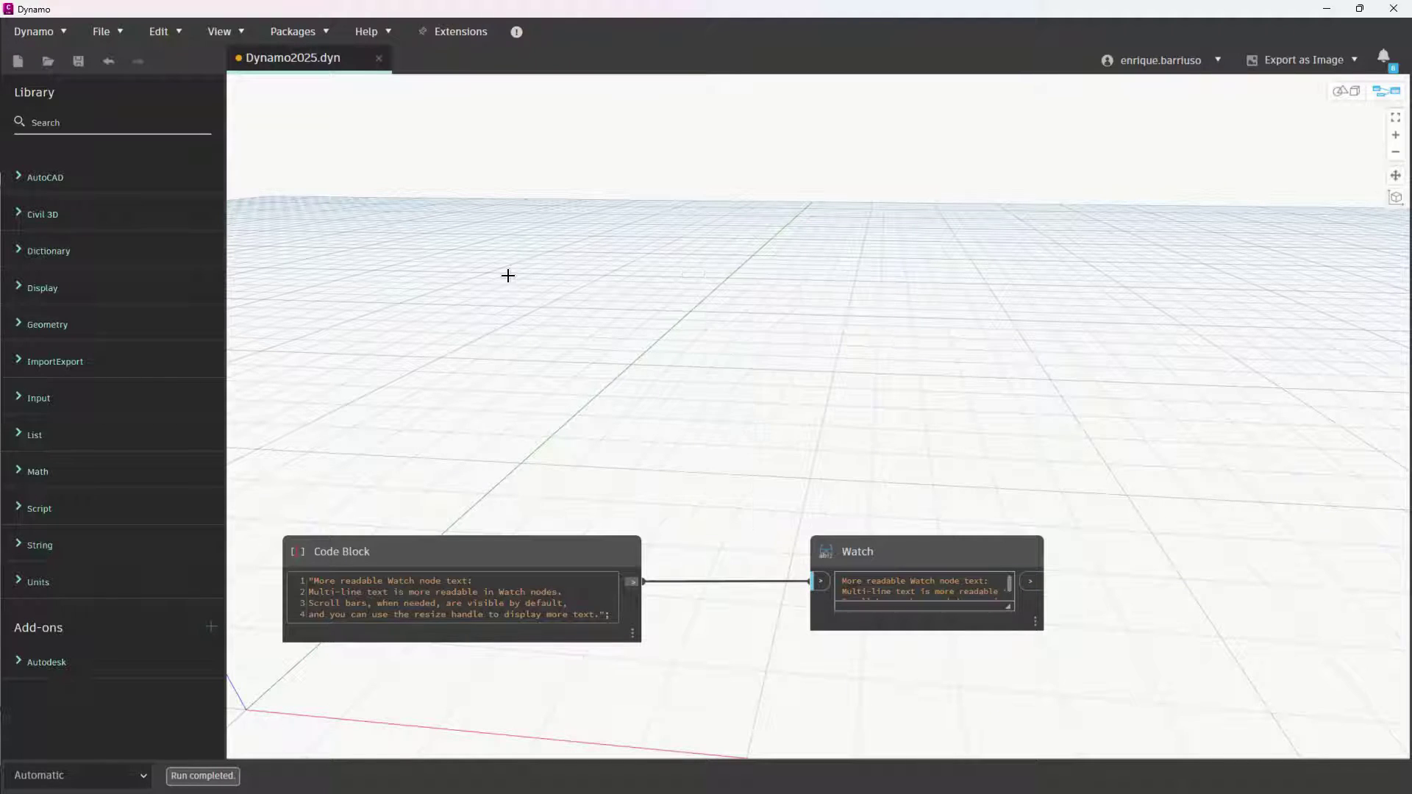
Step: Resize the Watch node to show all four text lines, then pan to the Gate and Remember graph
click(896, 550)
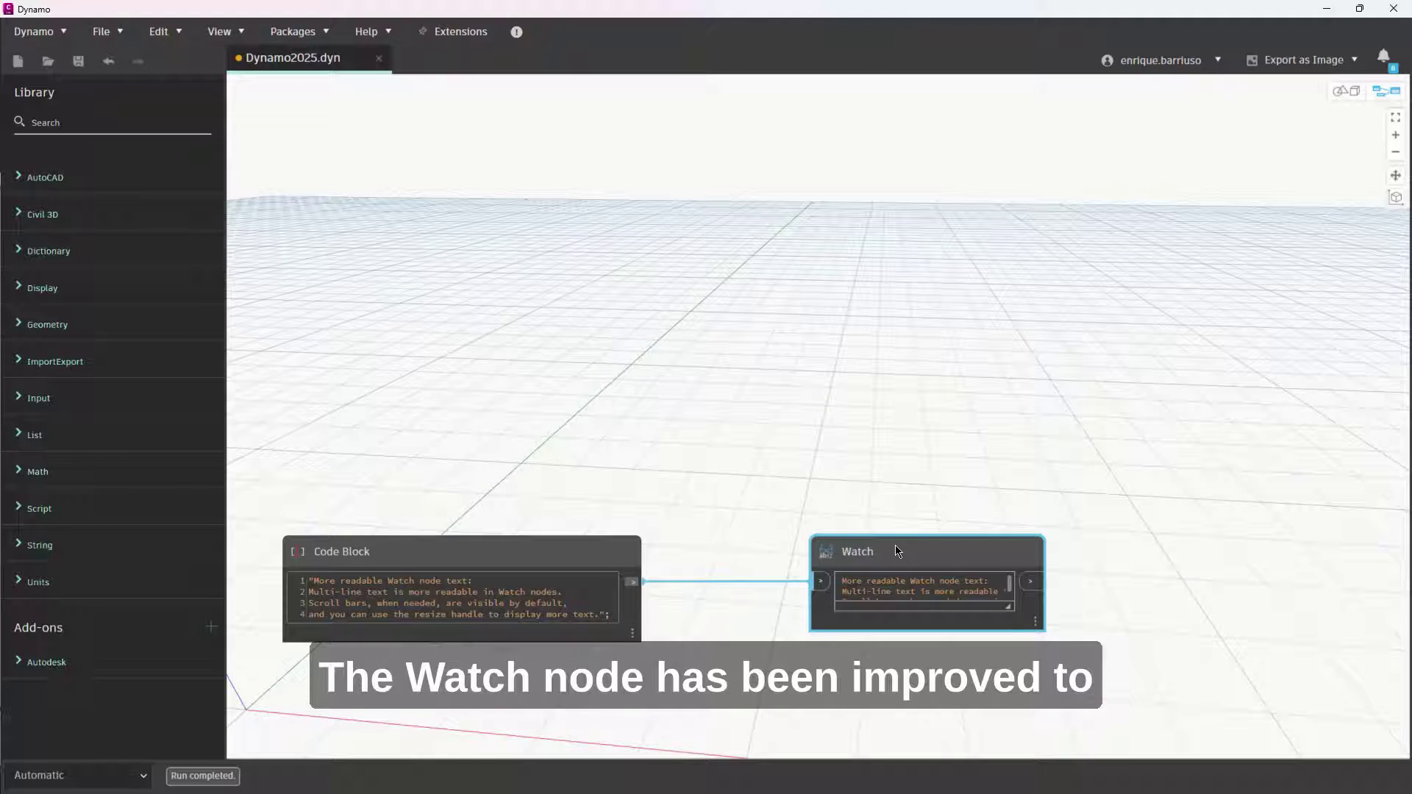
mouse_move(880, 597)
mouse_down()
mouse_move(982, 594)
mouse_move(886, 594)
mouse_up()
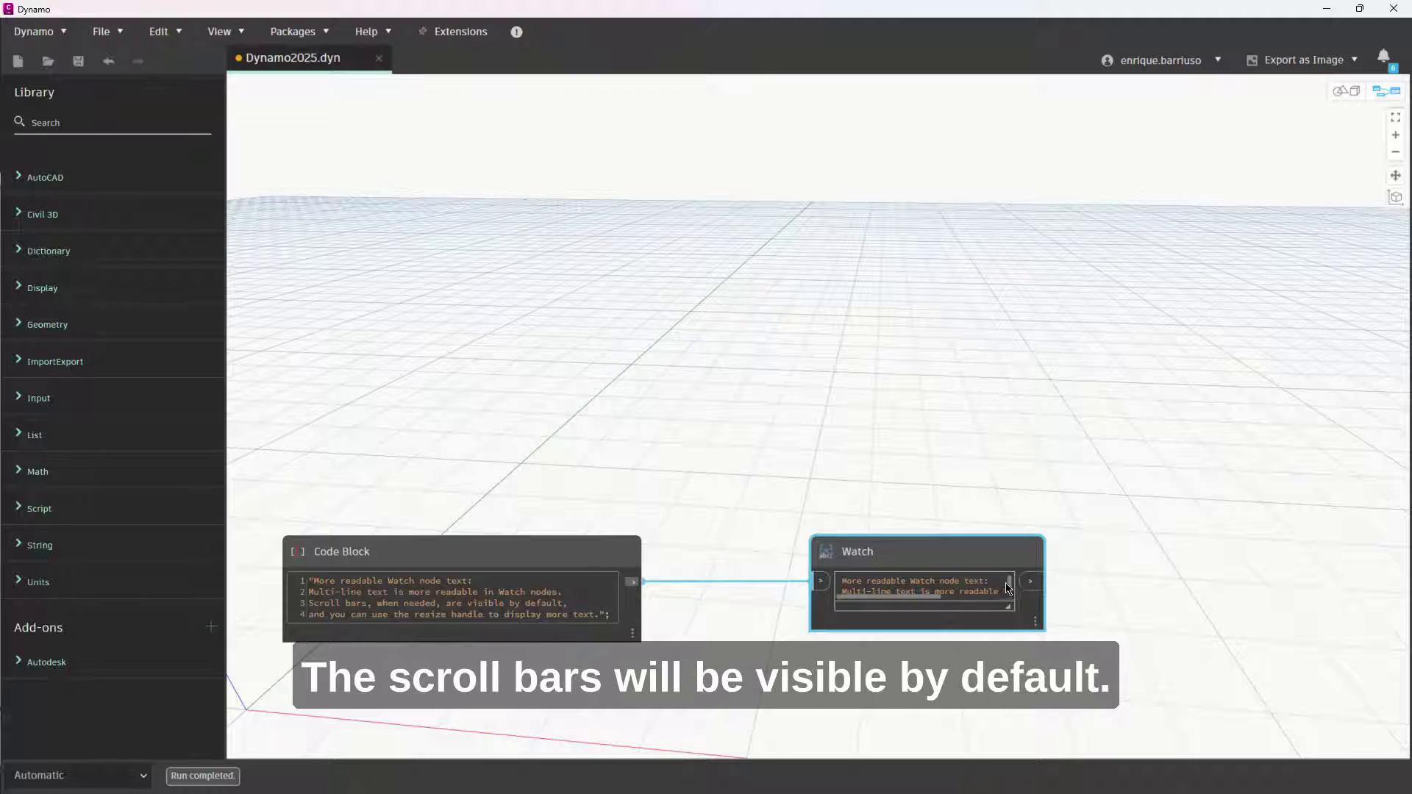
drag(1009, 583, 1118, 634)
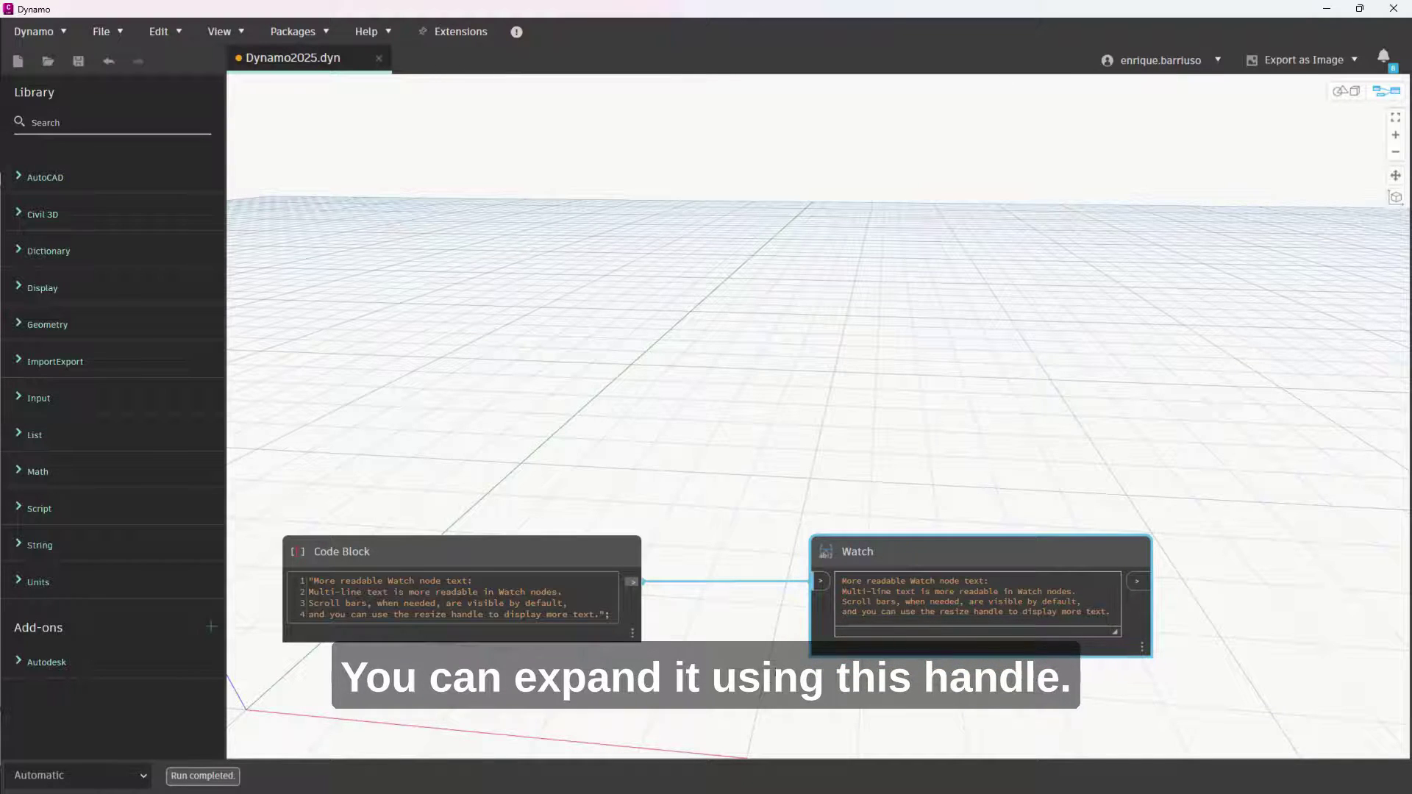
middle_drag(667, 668, 611, 332)
middle_drag(922, 542, 773, 432)
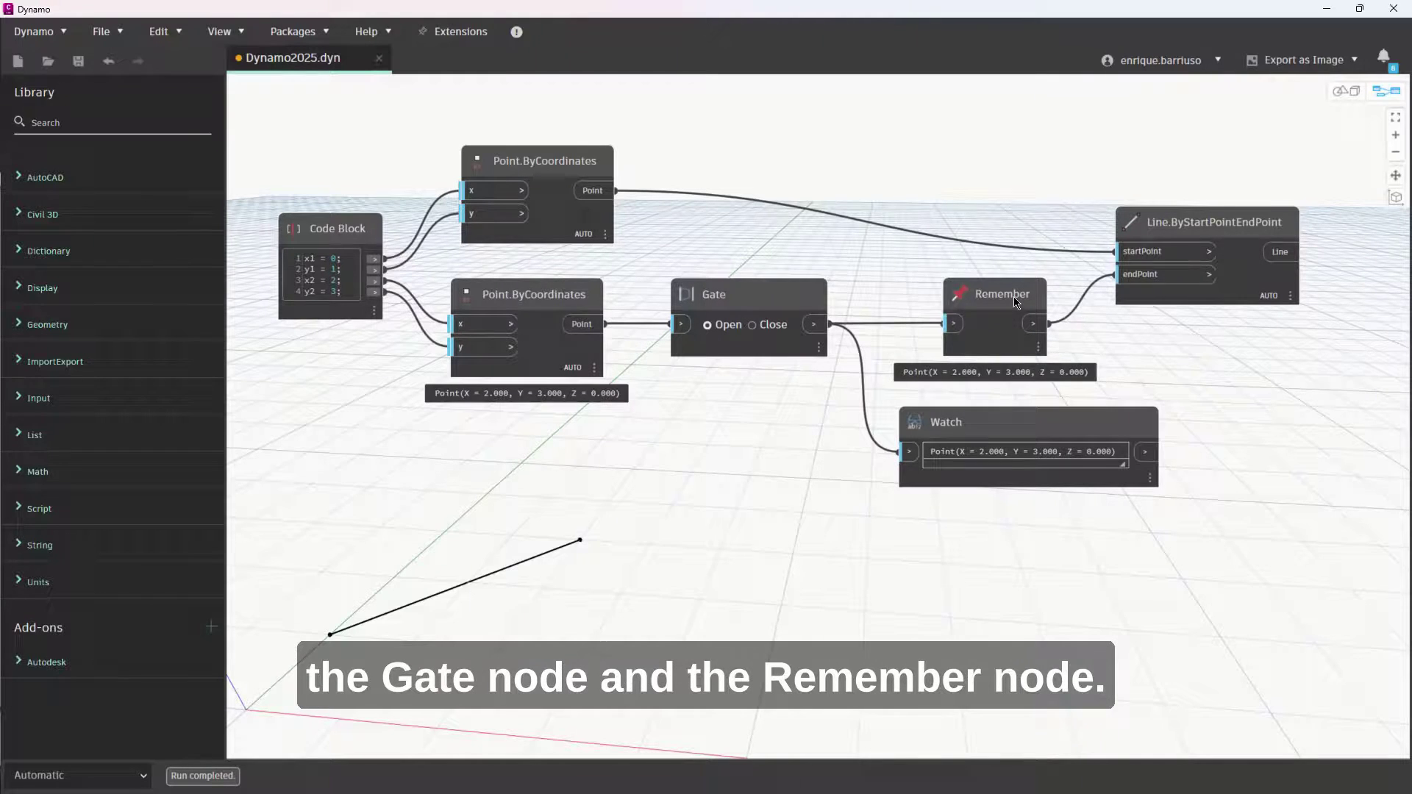
mouse_move(1015, 301)
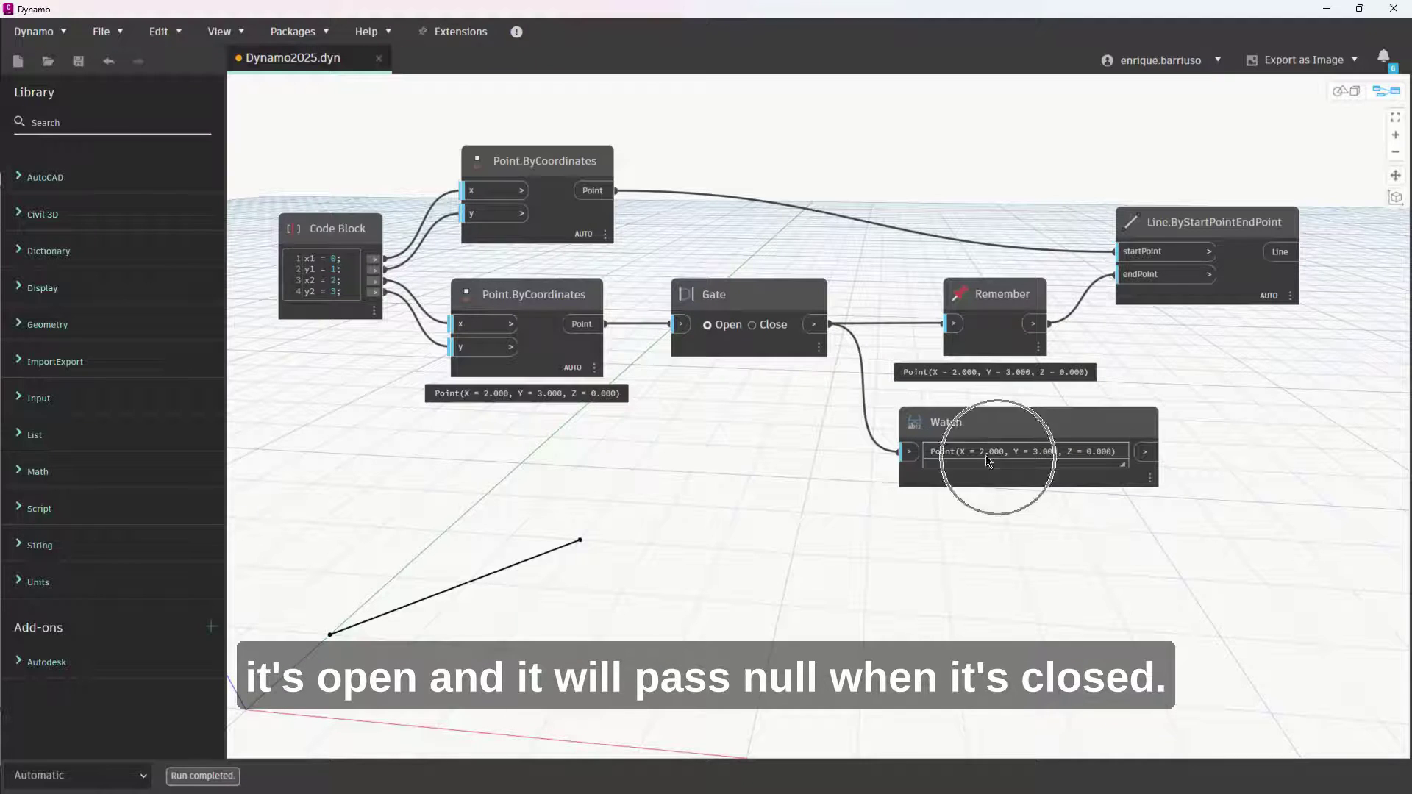
mouse_move(618, 395)
click(751, 325)
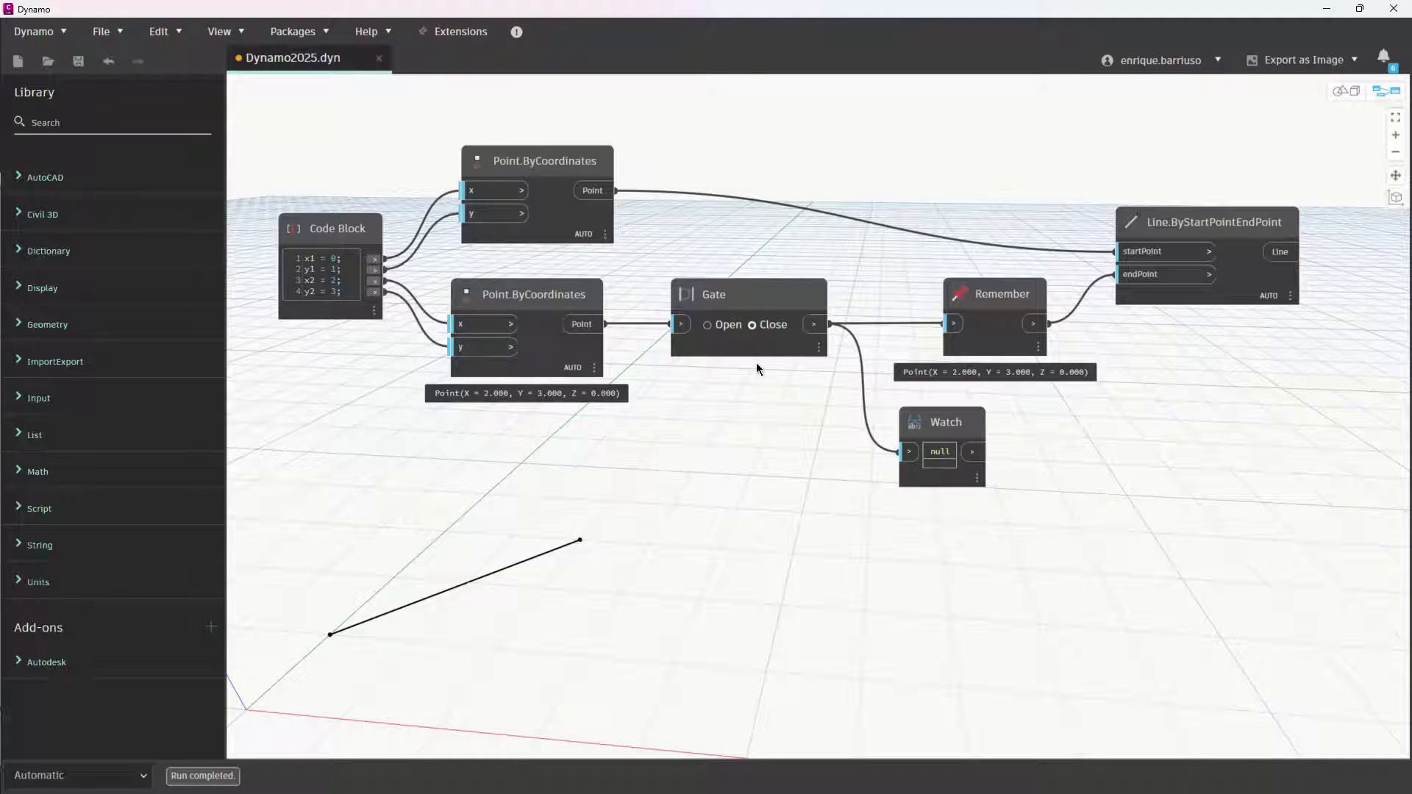
click(722, 330)
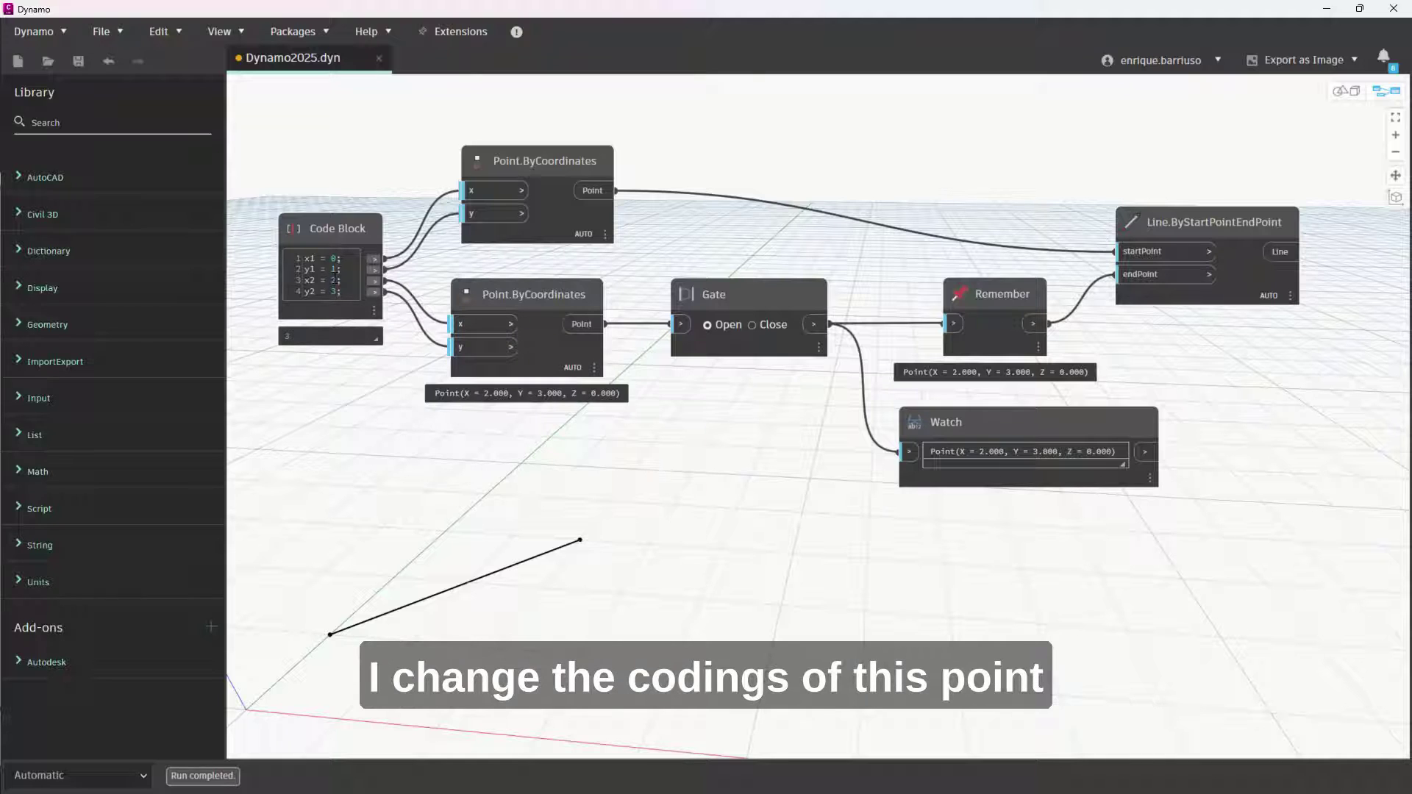
Step: Edit x2 in the Code Block to 4, then to 3
double_click(333, 280)
text(4)
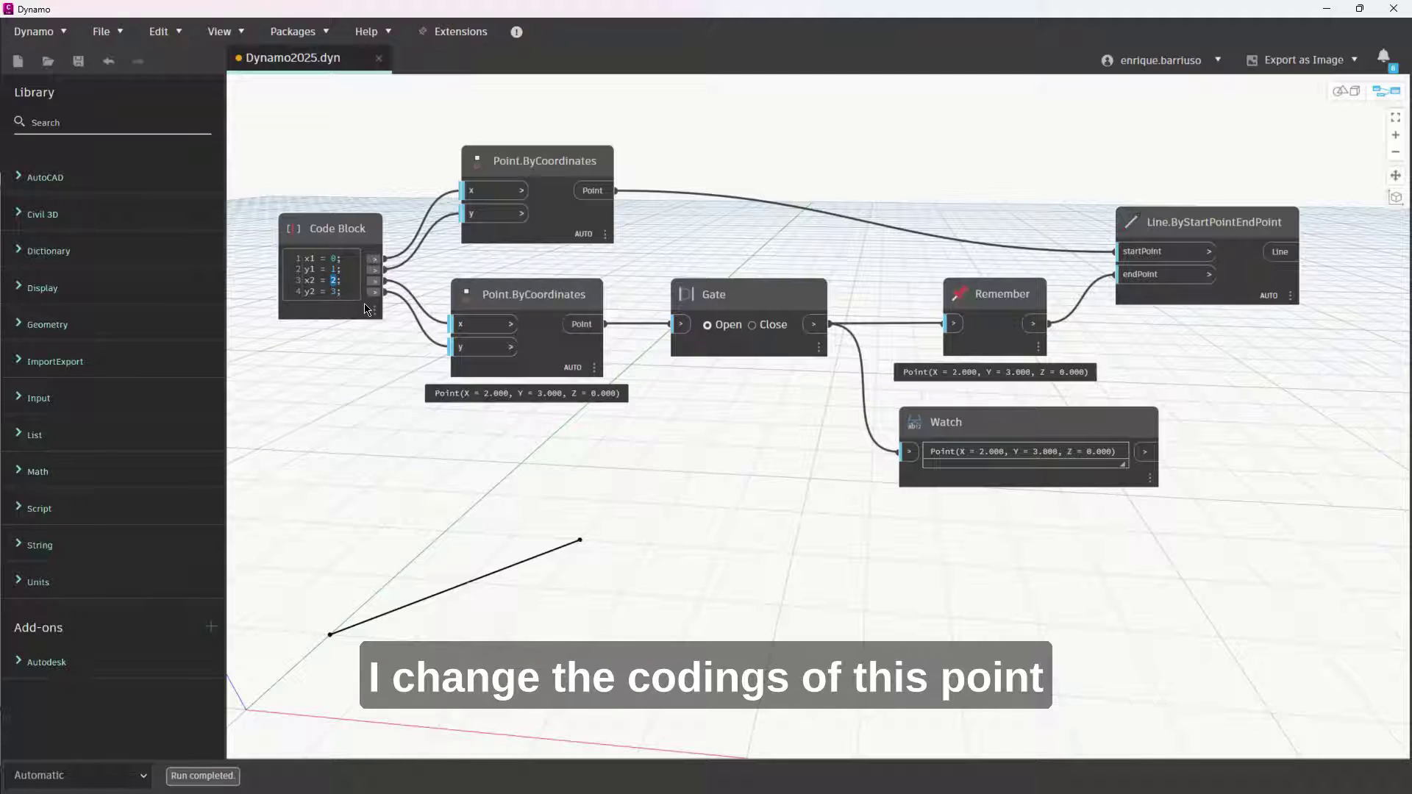
click(365, 371)
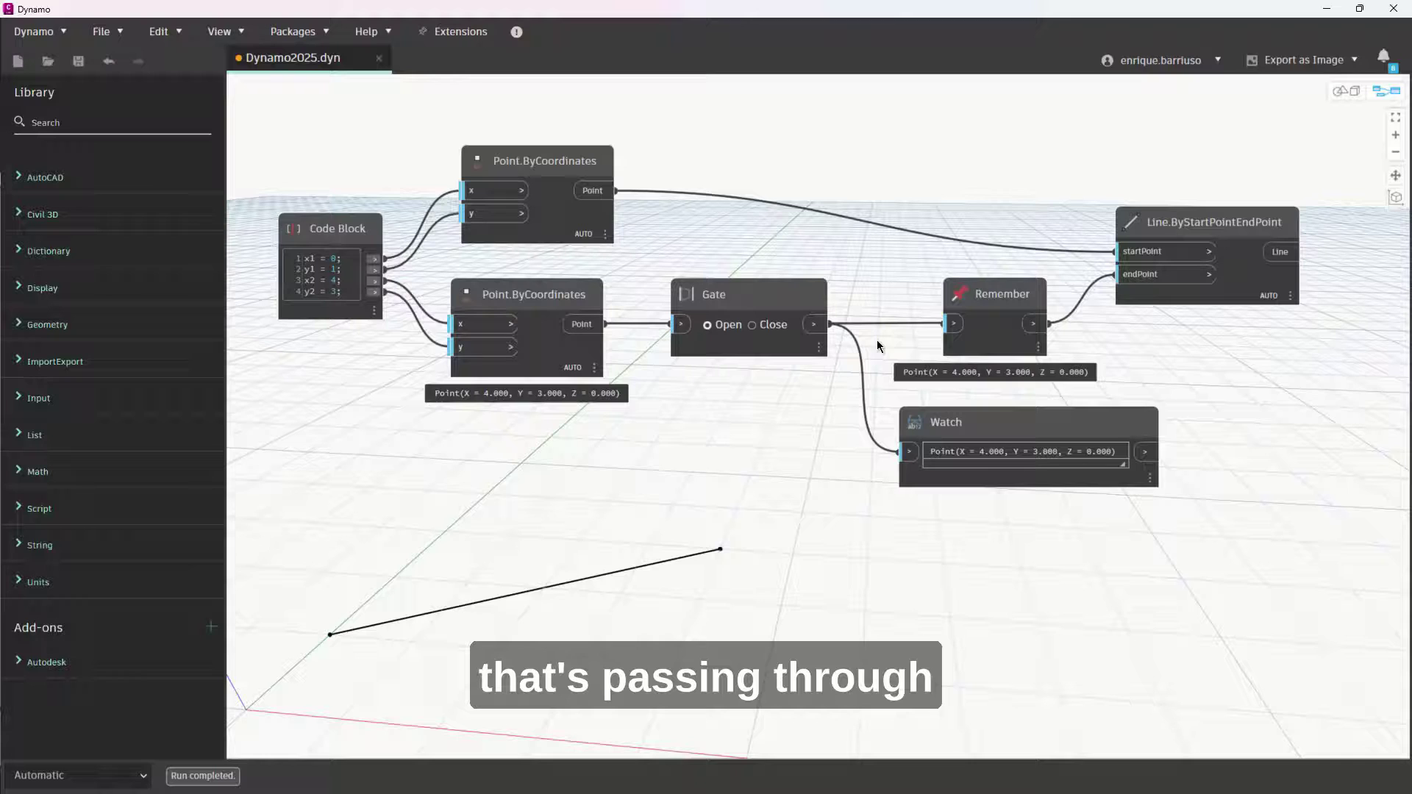
double_click(335, 280)
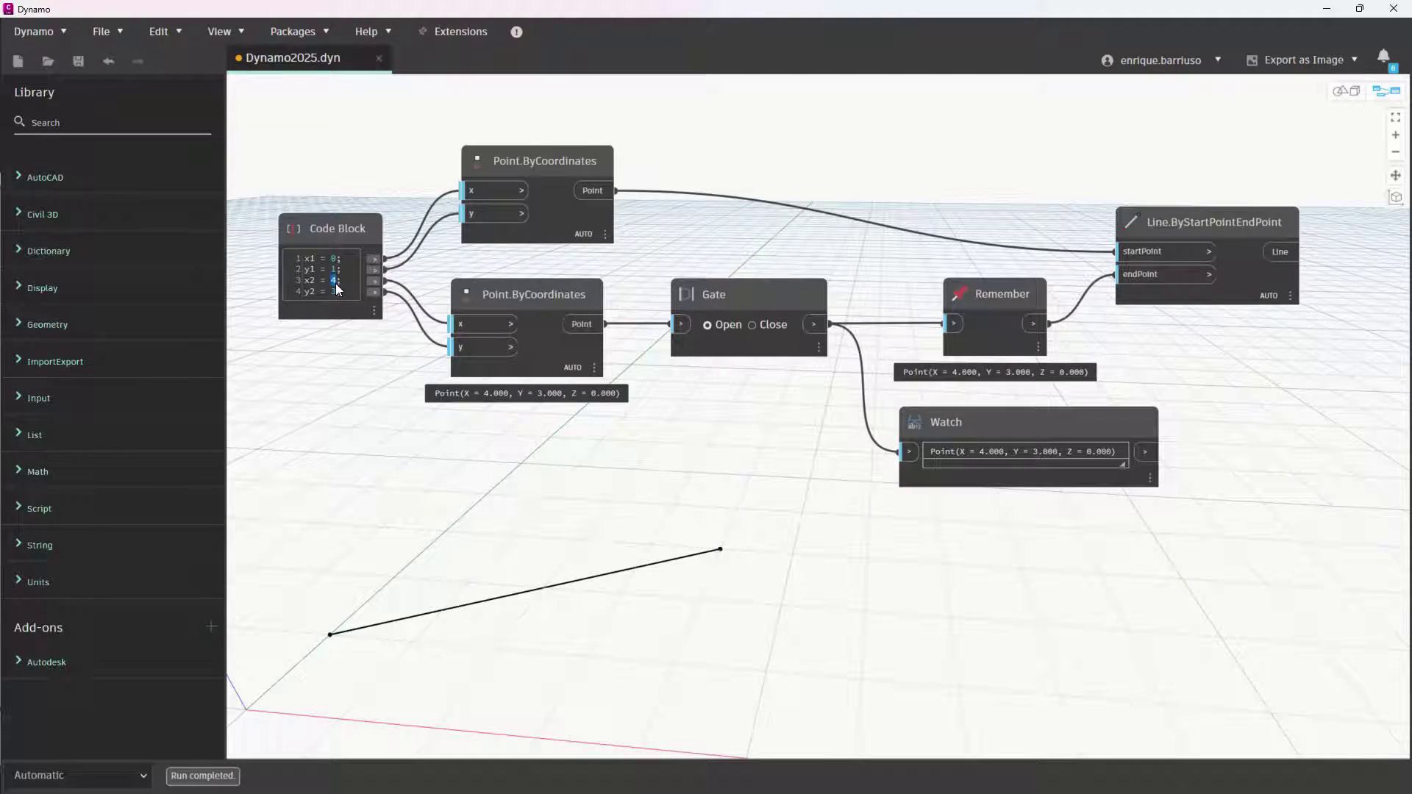
text(3)
click(787, 451)
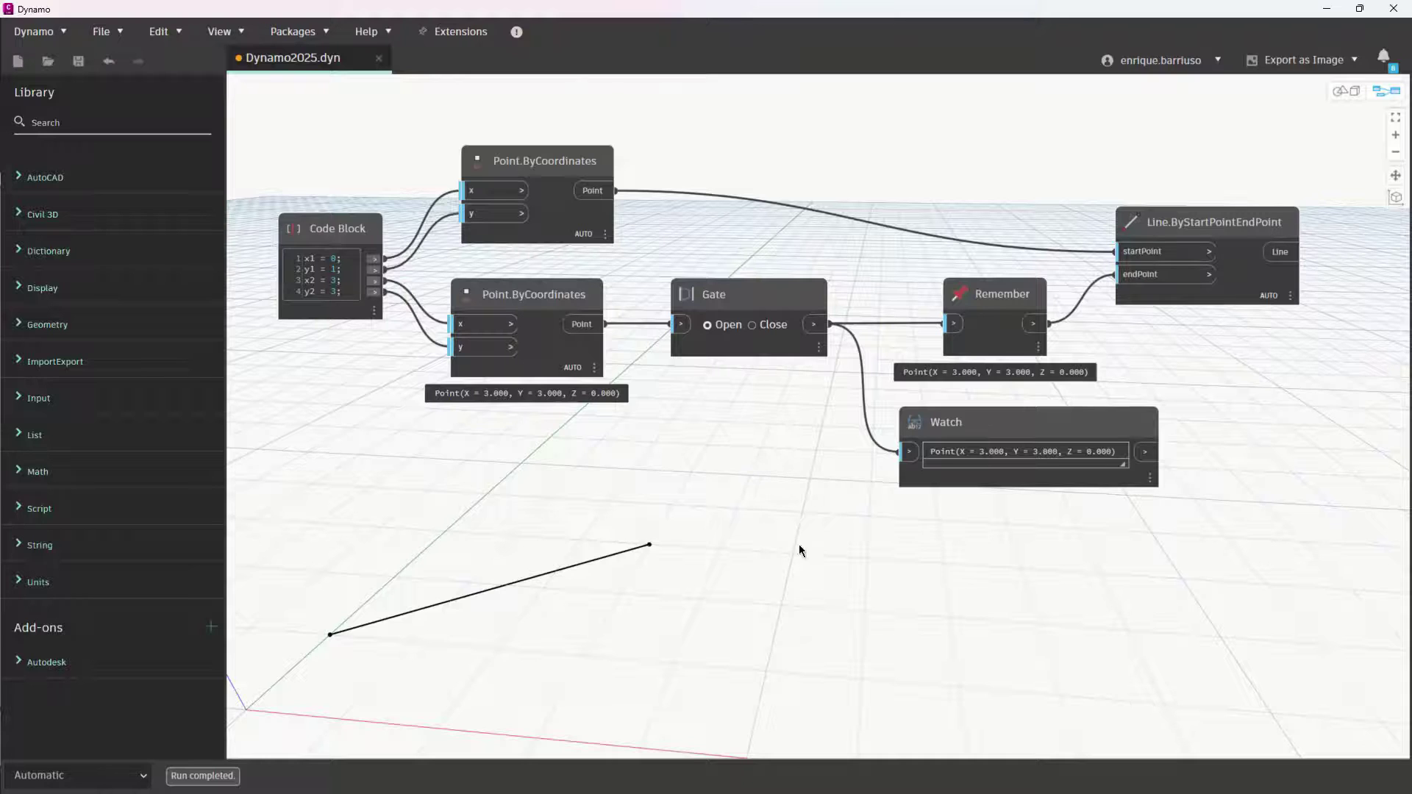
Step: Close the Gate, then change x2 to 5 and then 2 while Remember holds X = 3
click(751, 327)
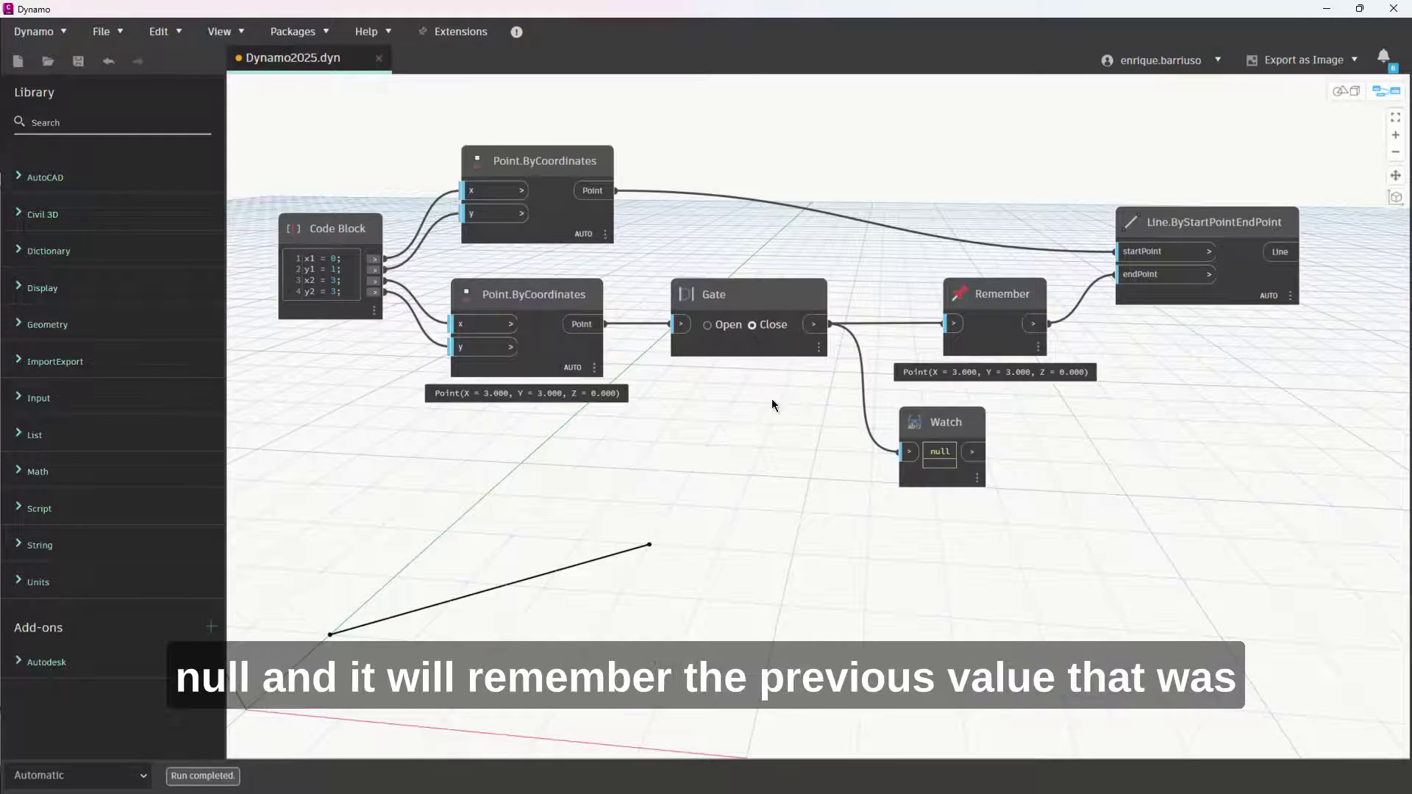
double_click(335, 280)
text(5)
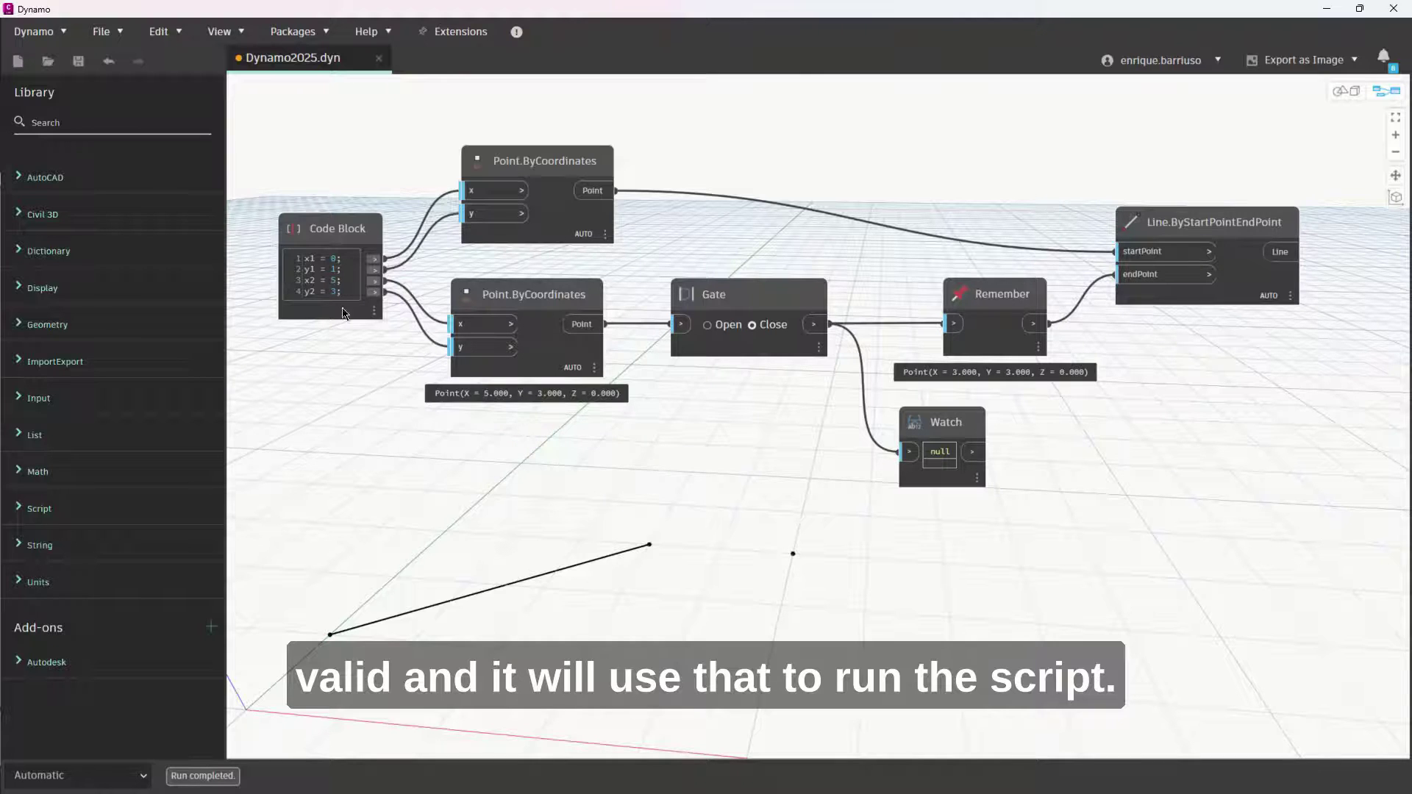
double_click(334, 280)
text(2)
click(347, 376)
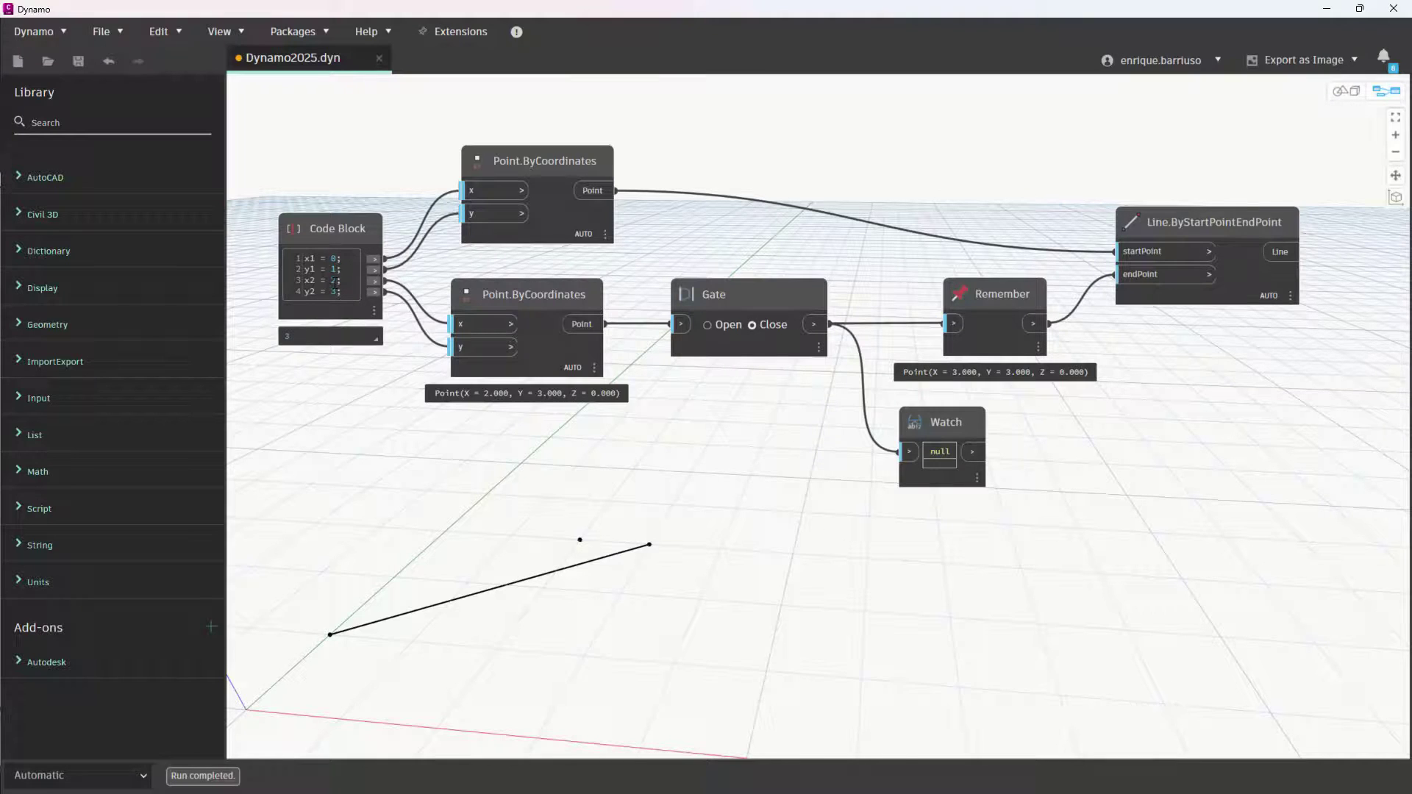
Step: Set x2 to 200000000, check the geometry scaling range menu and the out-of-range Info warning
text(00000)
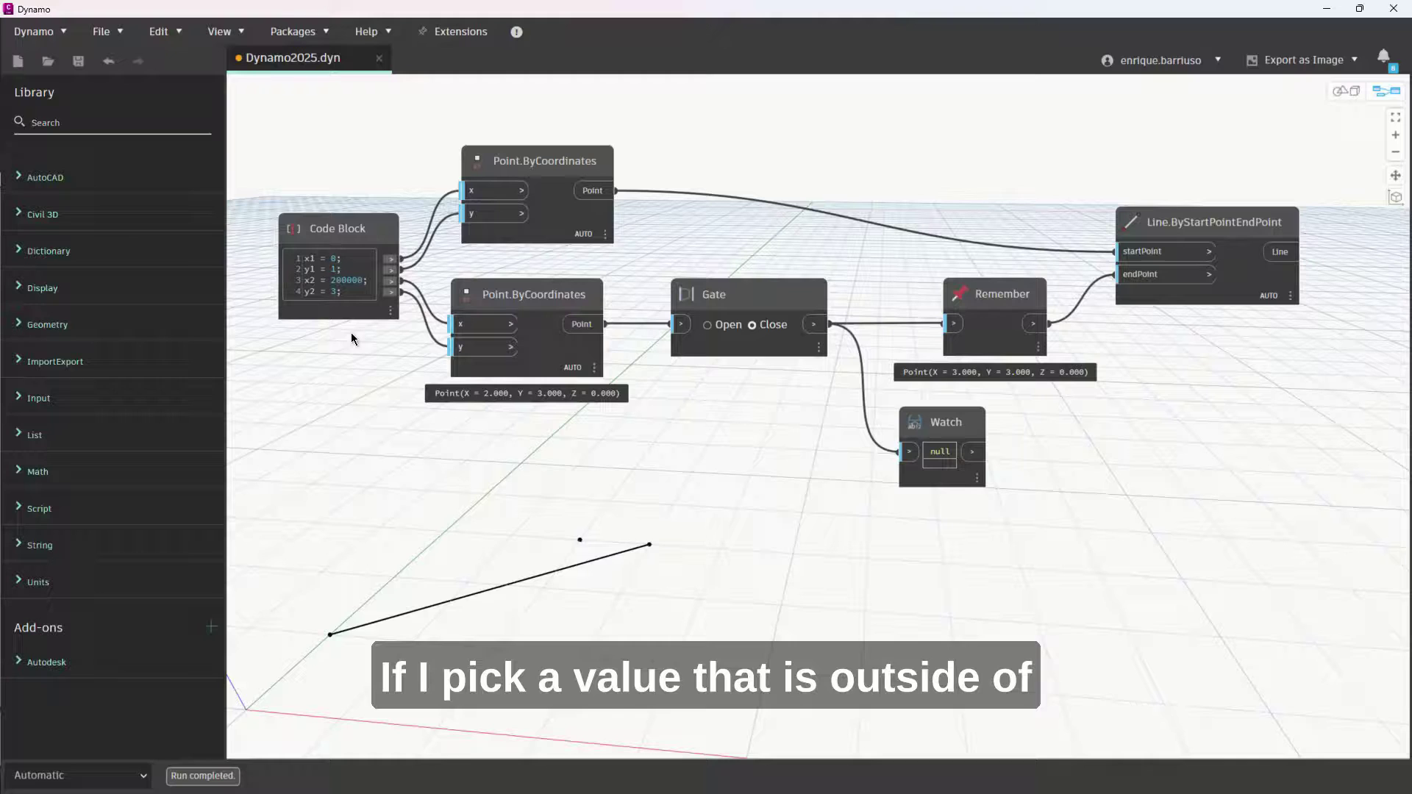
text(000)
click(1245, 397)
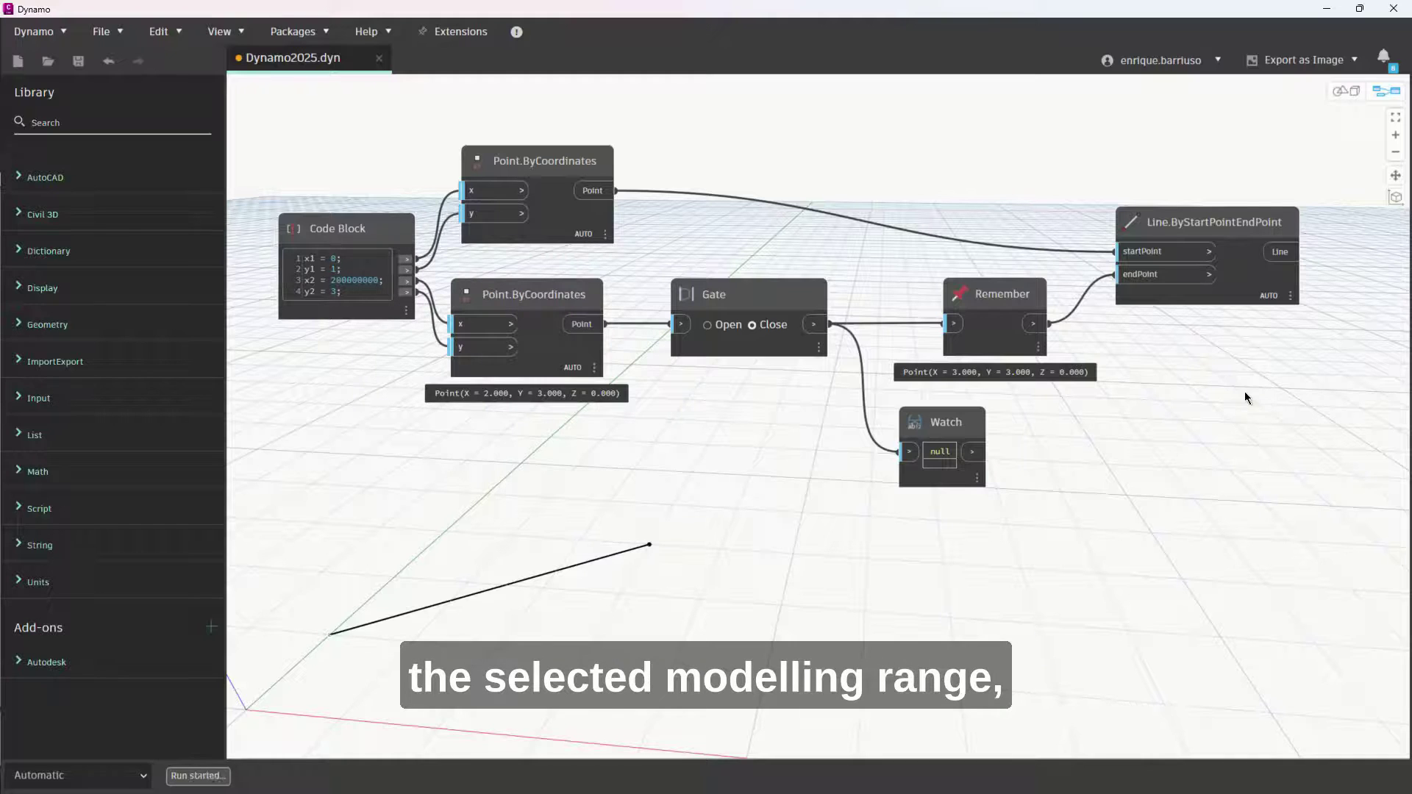
click(1396, 197)
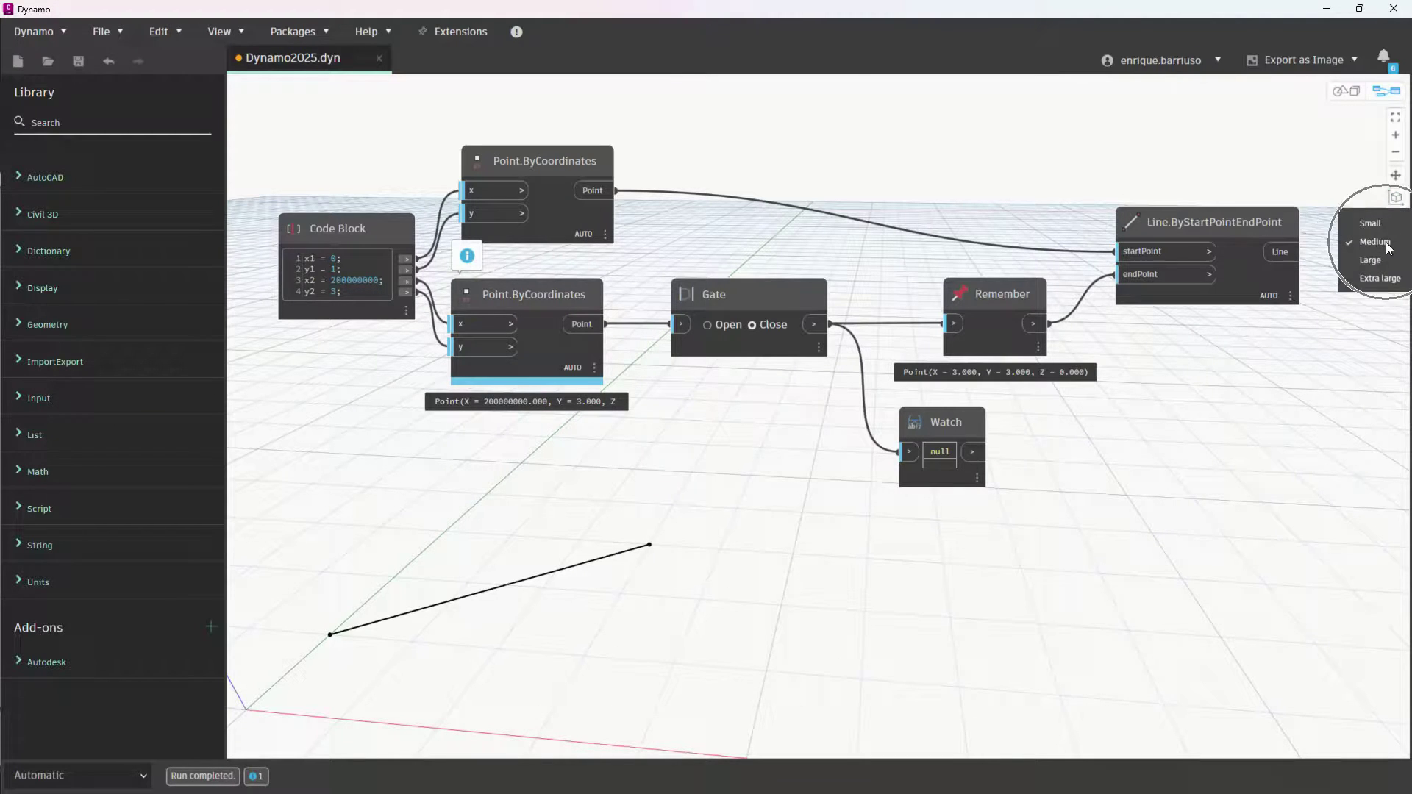
click(516, 471)
mouse_move(469, 253)
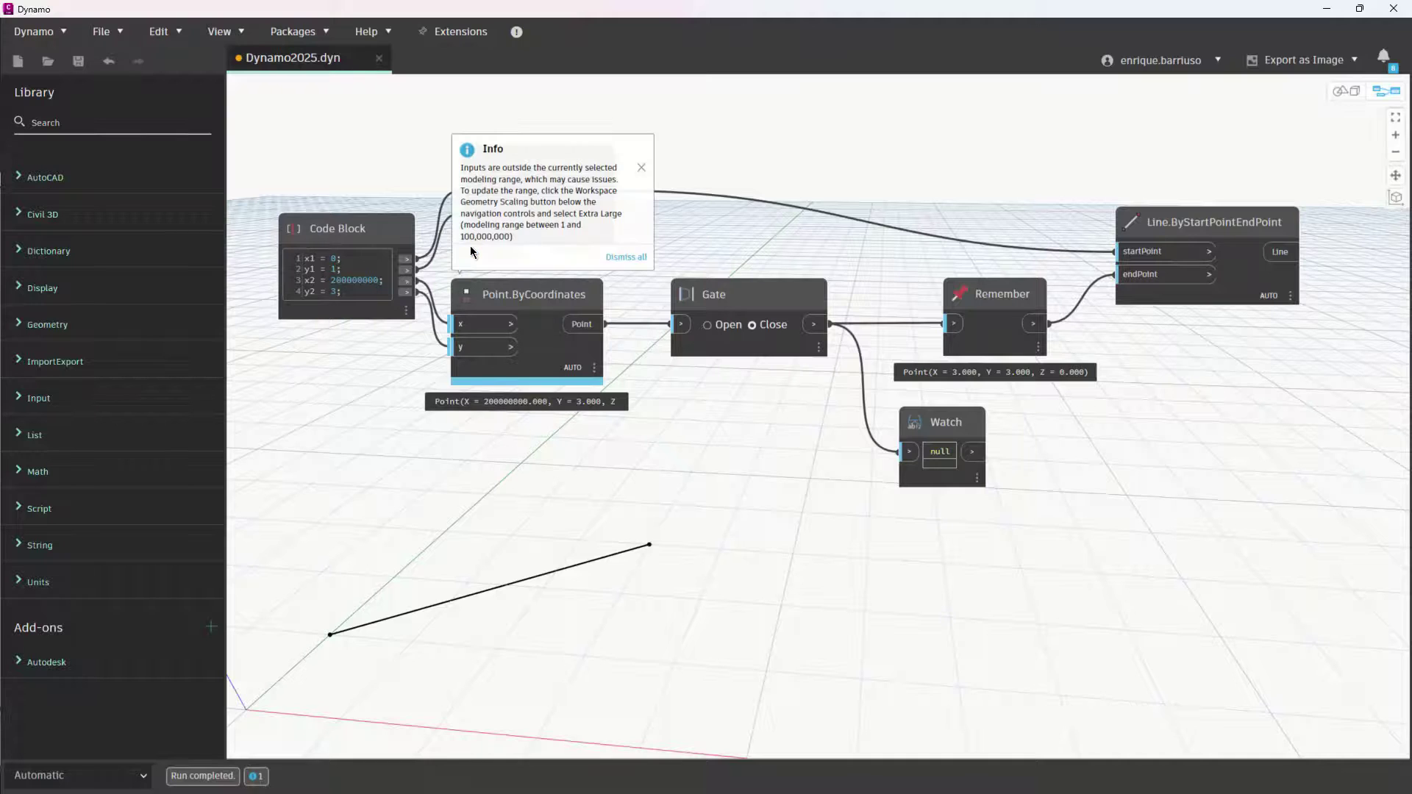